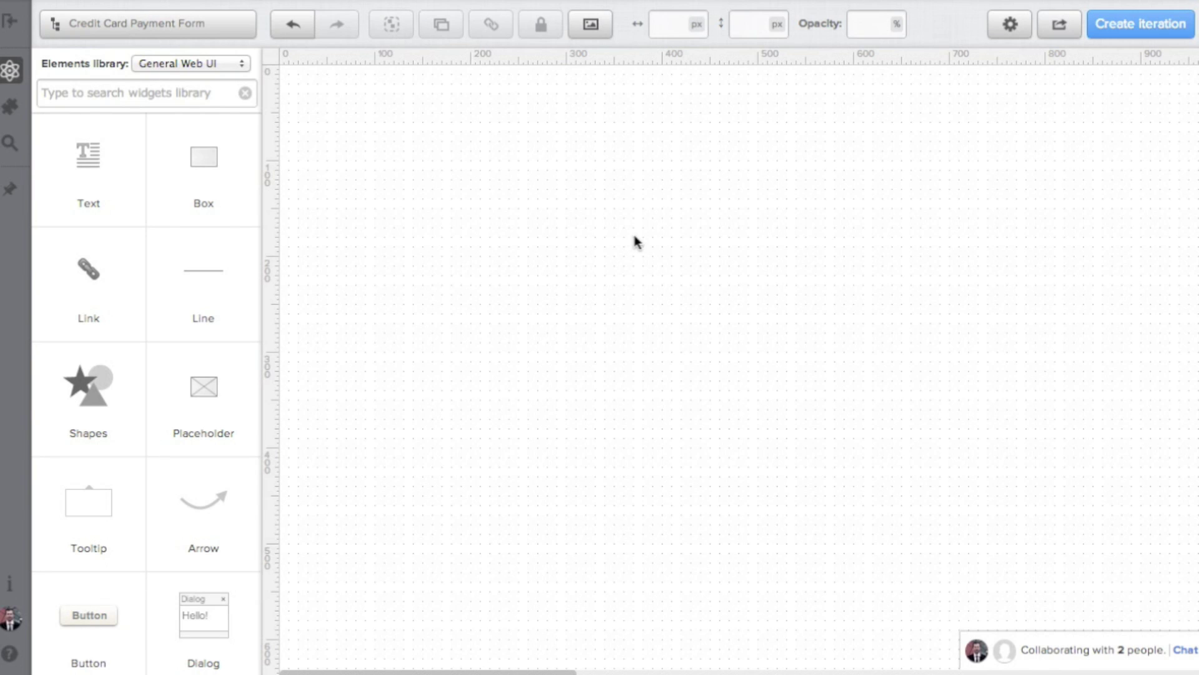
# - Insert a Box at the canvas top left and resize it to about 705×410
pyautogui.click(10, 69)
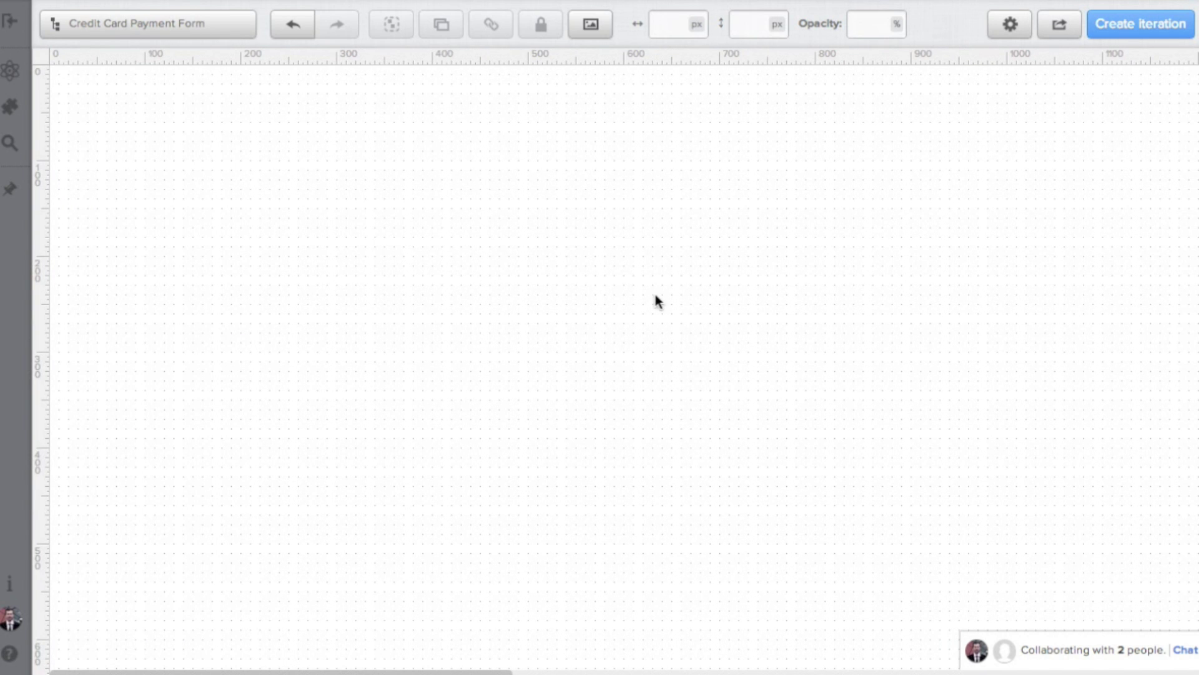
pyautogui.hotkey('ctrl', 'f')
pyautogui.write('box')
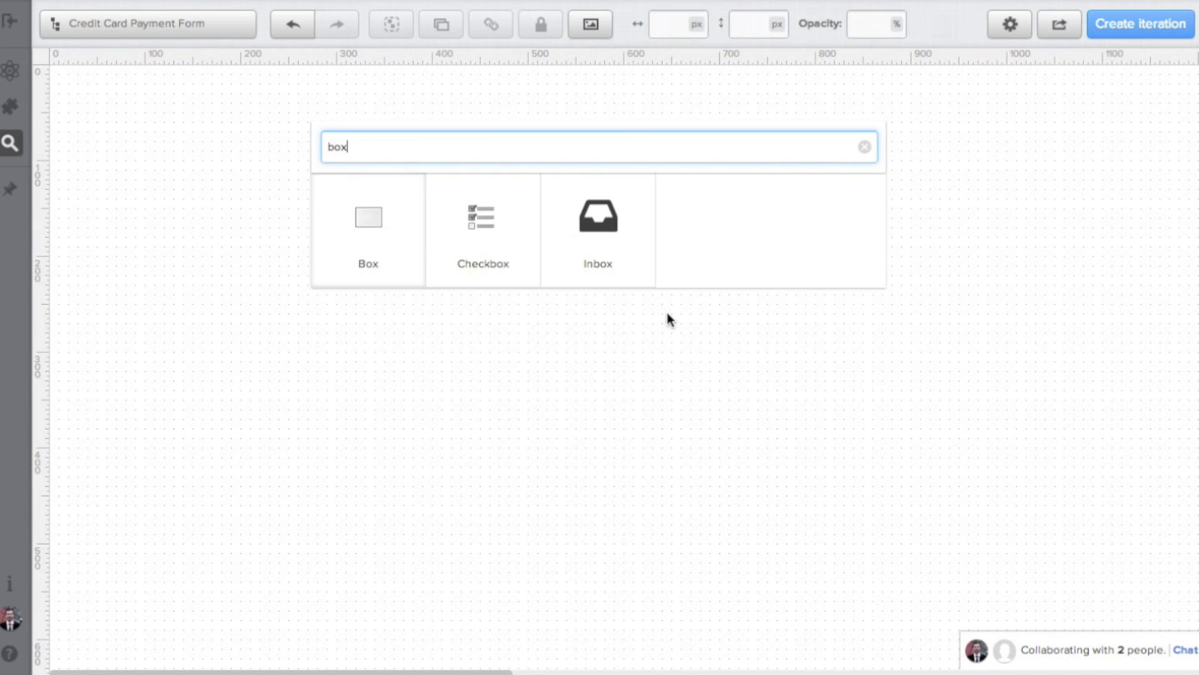
pyautogui.click(367, 220)
pyautogui.moveTo(643, 385); pyautogui.dragTo(299, 149)
pyautogui.moveTo(430, 184); pyautogui.dragTo(819, 482)
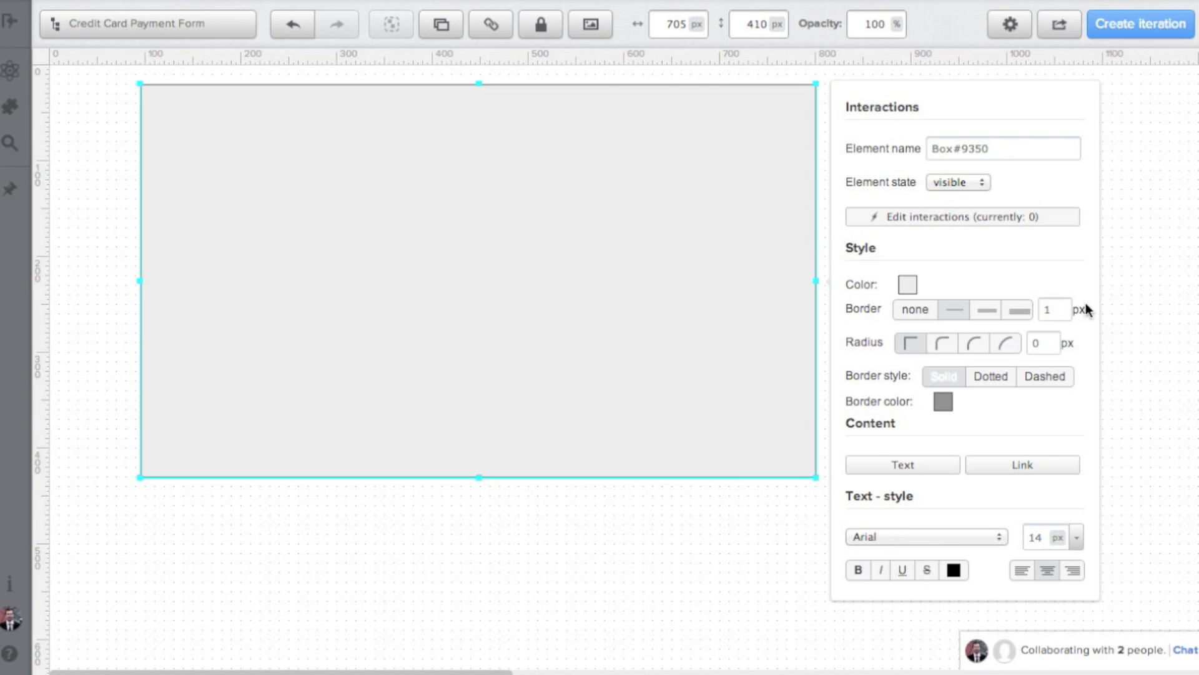
# - Give the frame box a white #ffffff fill and a light grey border
pyautogui.click(908, 284)
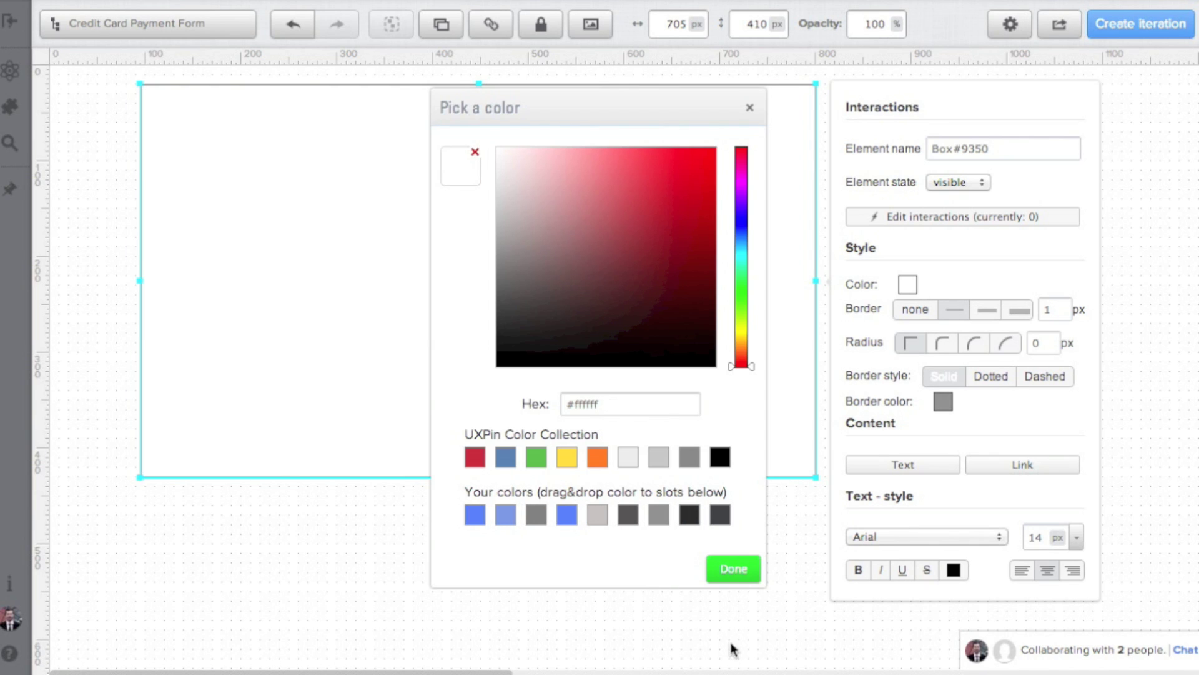
pyautogui.click(730, 568)
pyautogui.click(944, 402)
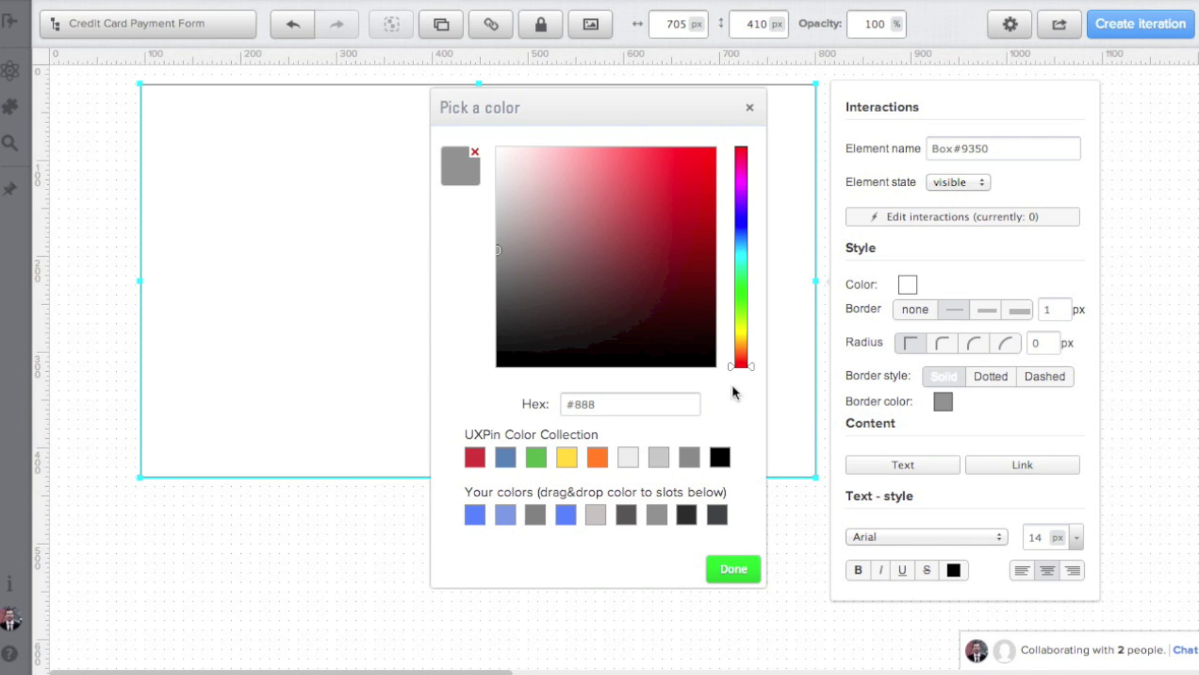
pyautogui.click(659, 459)
pyautogui.click(726, 569)
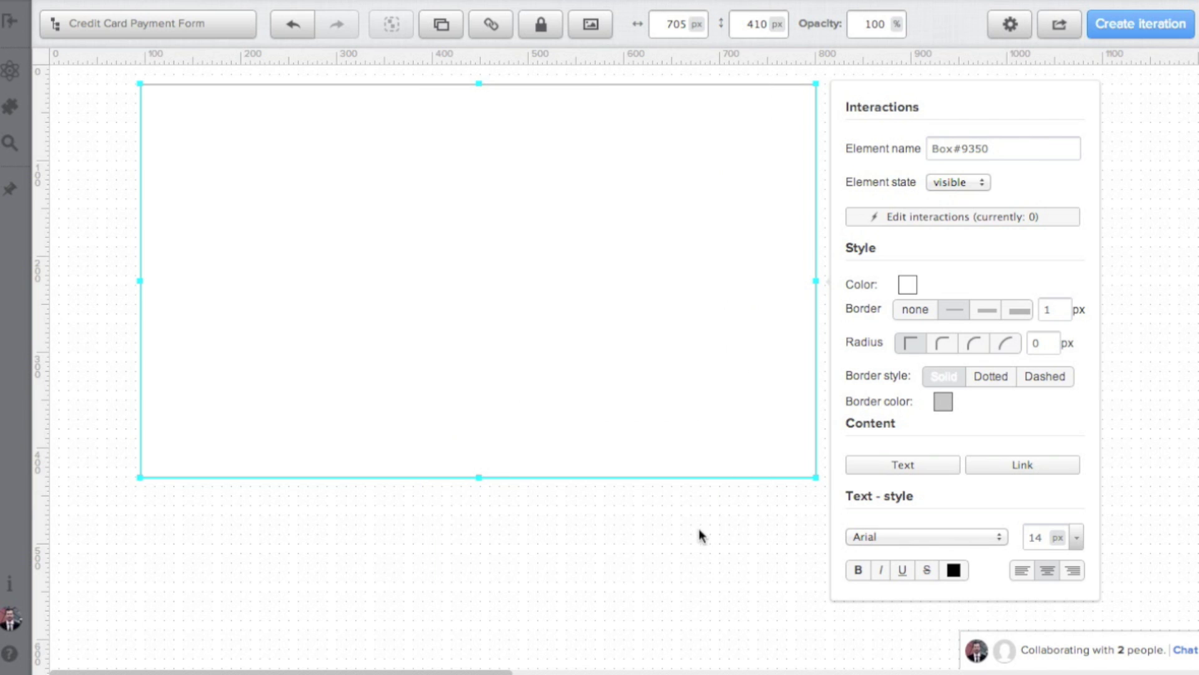
pyautogui.click(699, 526)
pyautogui.press('q')
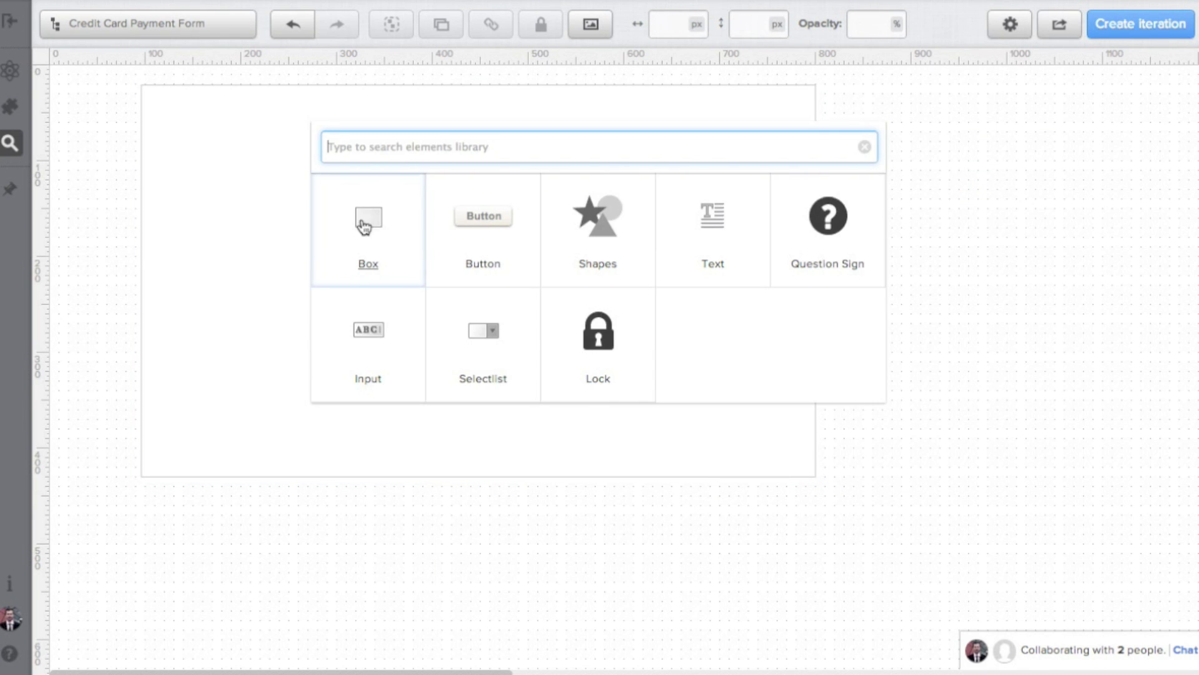
pyautogui.click(364, 220)
# - Stretch a new box across the frame top as a 705×40 mid-grey header bar
pyautogui.moveTo(331, 125); pyautogui.dragTo(303, 163)
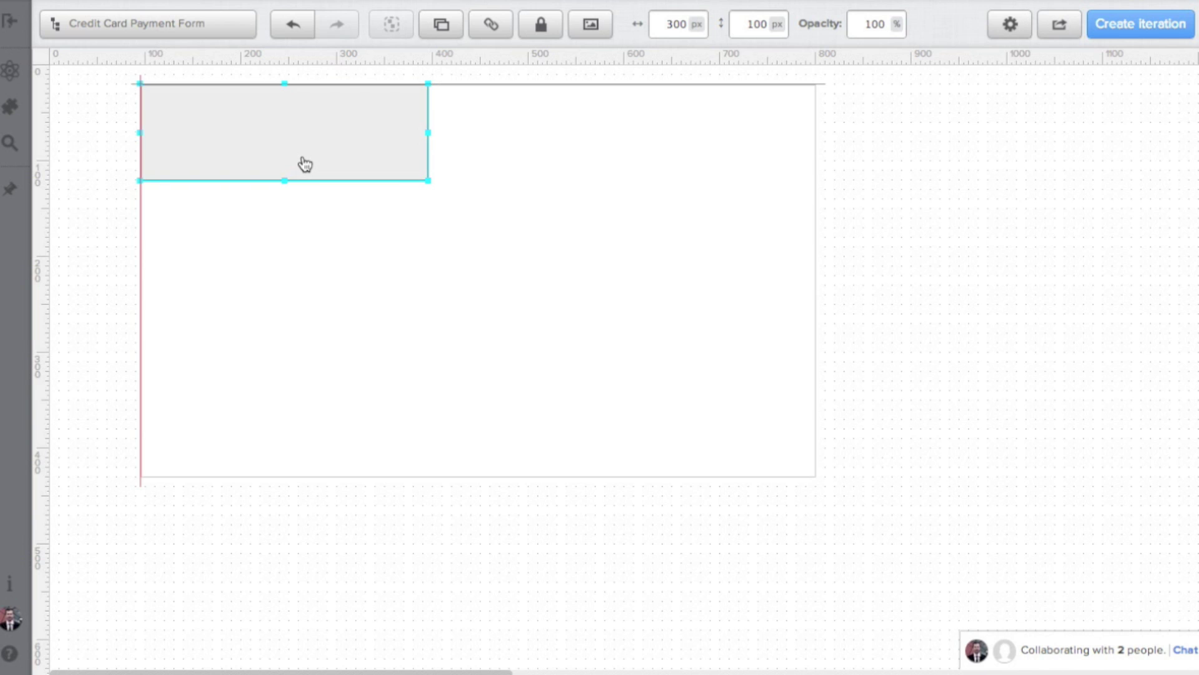
pyautogui.moveTo(423, 180); pyautogui.dragTo(815, 131)
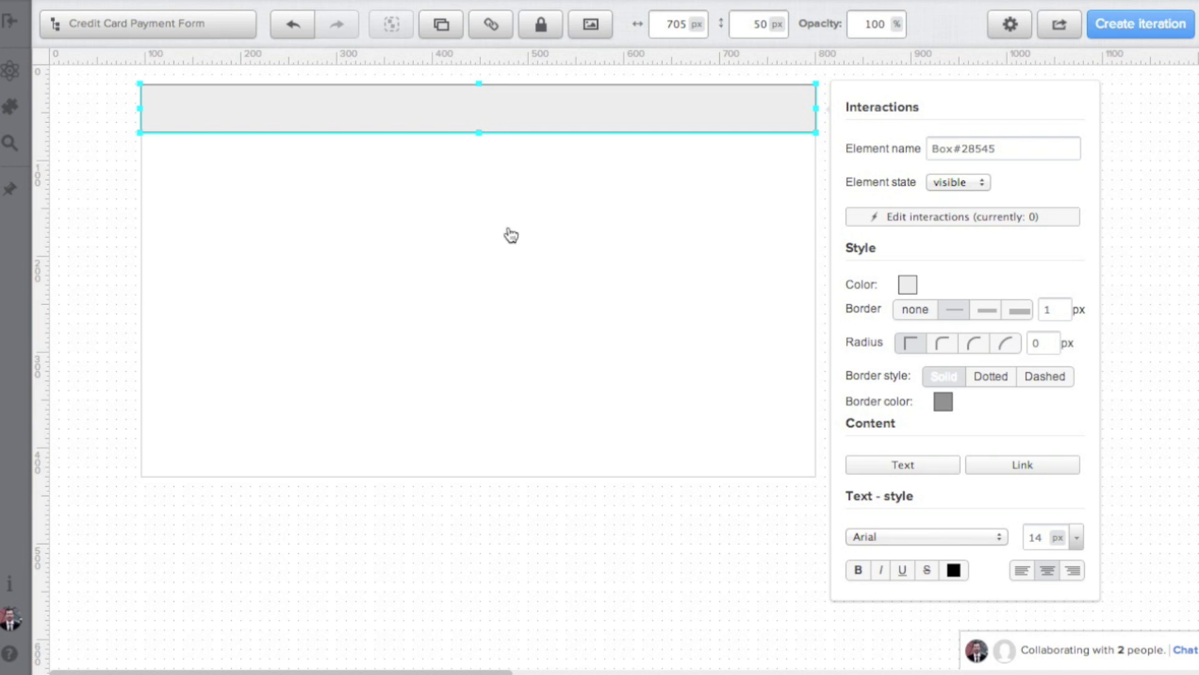
pyautogui.moveTo(481, 133); pyautogui.dragTo(479, 129)
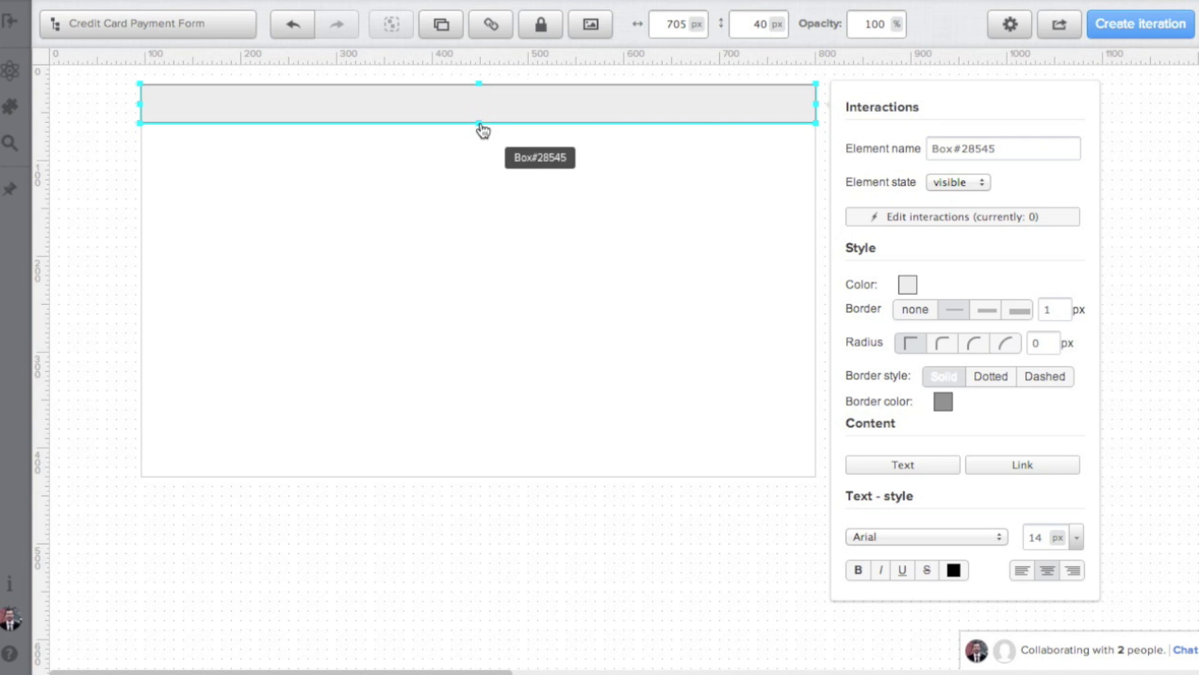
pyautogui.click(907, 284)
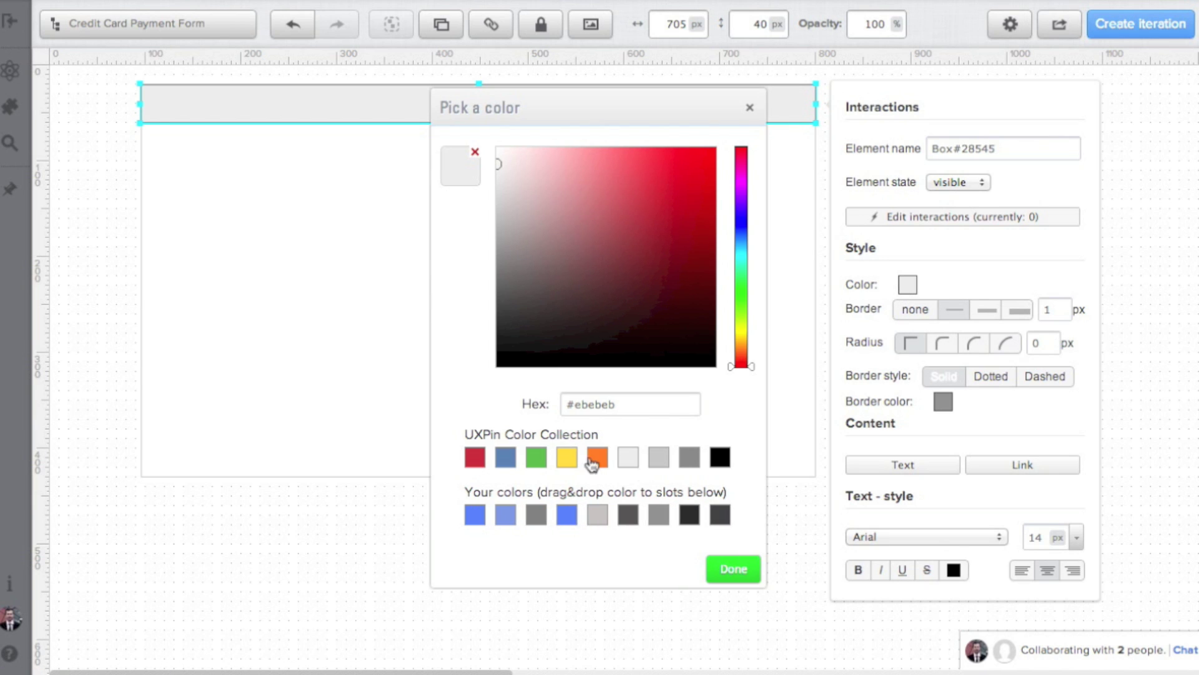
pyautogui.click(624, 519)
pyautogui.click(536, 515)
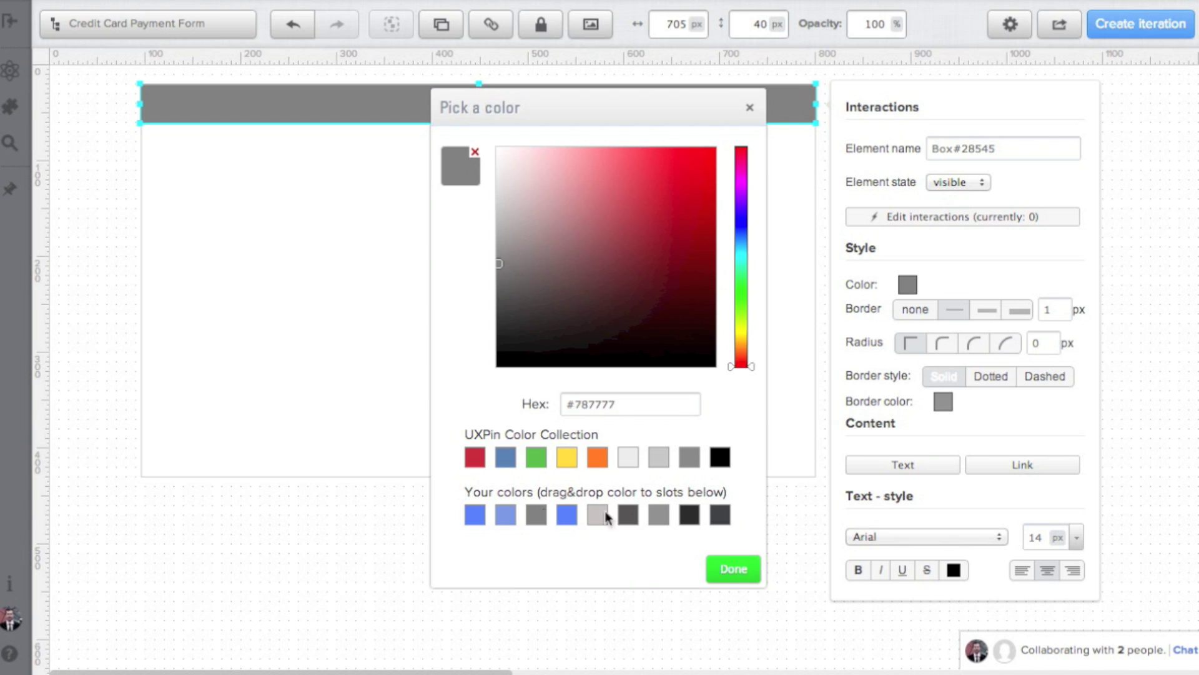
pyautogui.click(732, 568)
pyautogui.click(627, 527)
# - Add a triangle shape rotated 180° and centred below the frame's bottom edge
pyautogui.hotkey('ctrl', 'space')
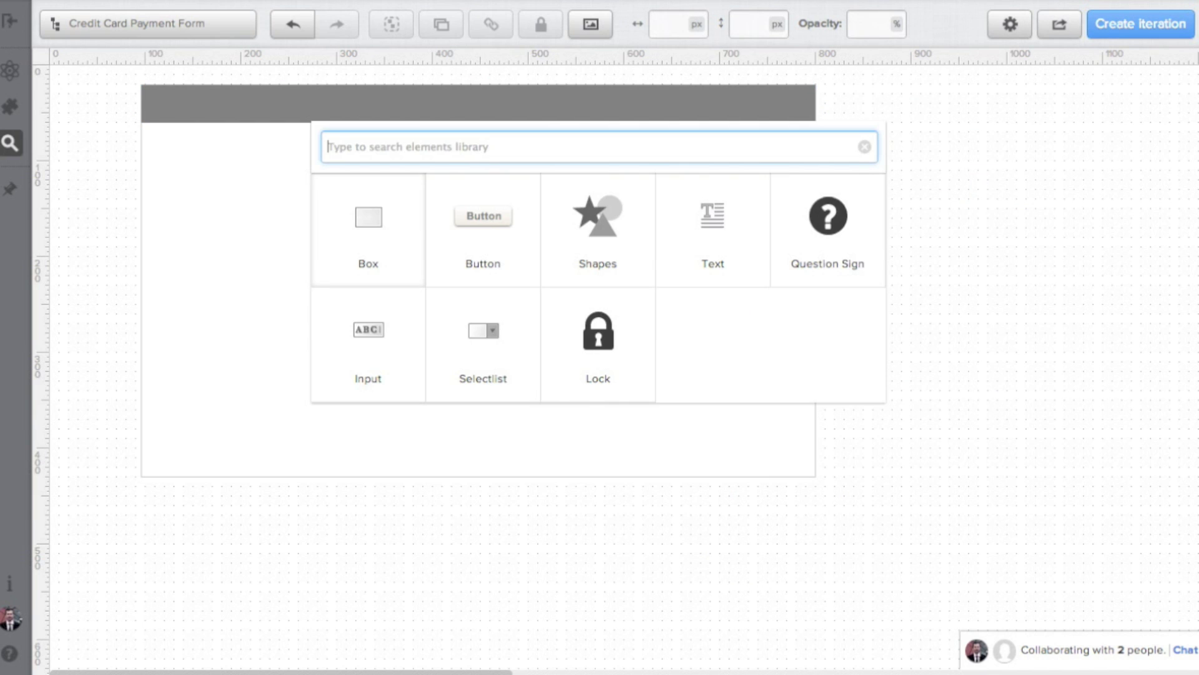
pyautogui.write('shape')
pyautogui.press('Return')
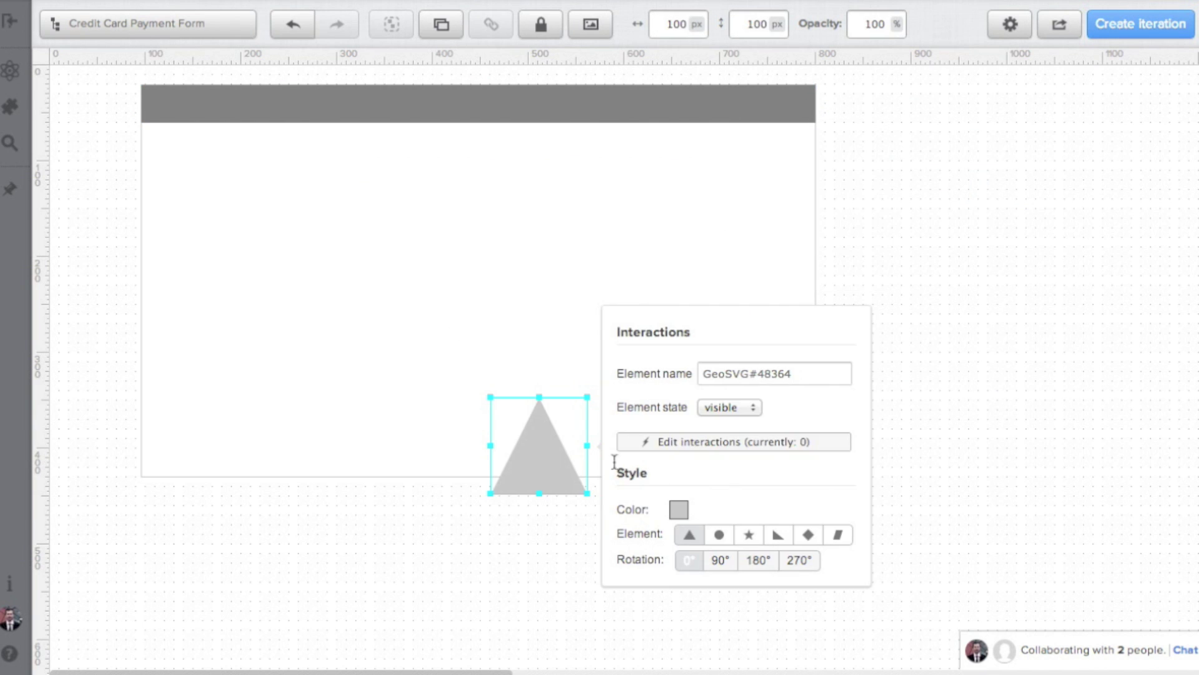
pyautogui.click(759, 560)
pyautogui.moveTo(536, 426); pyautogui.dragTo(478, 508)
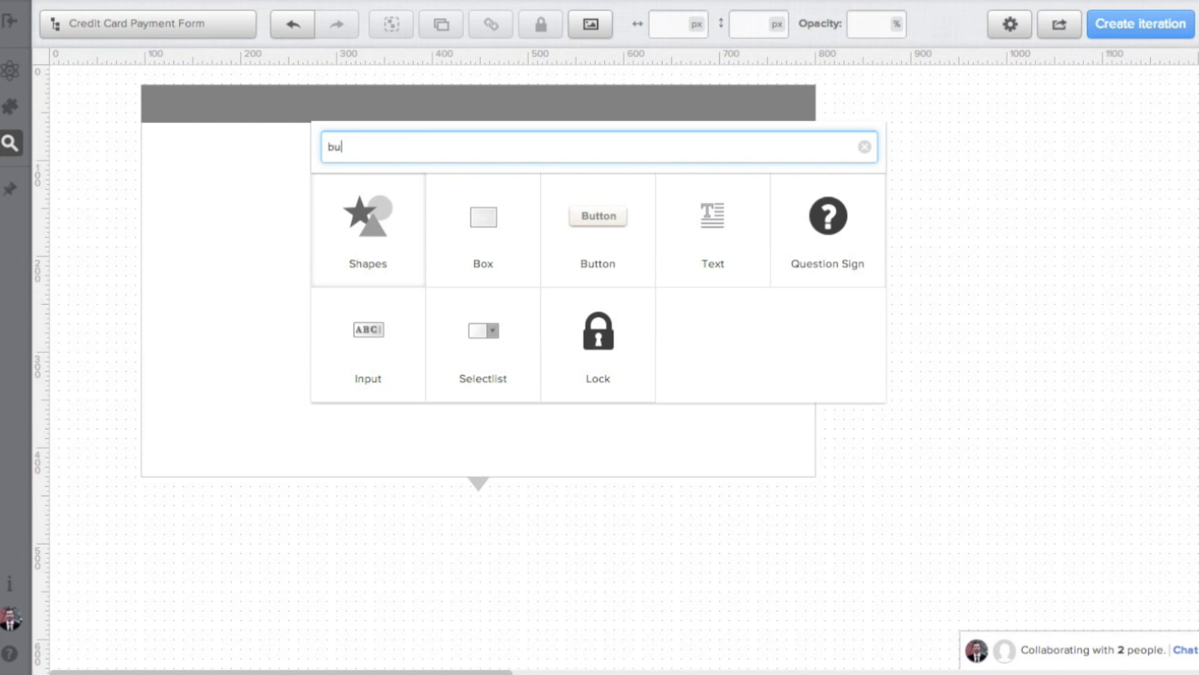
# - Add a button below the frame with 10 px radius labelled 'Complete Transaction'
pyautogui.moveTo(367, 253); pyautogui.dragTo(486, 542)
pyautogui.click(724, 399)
pyautogui.doubleClick(486, 542)
pyautogui.write('Comp')
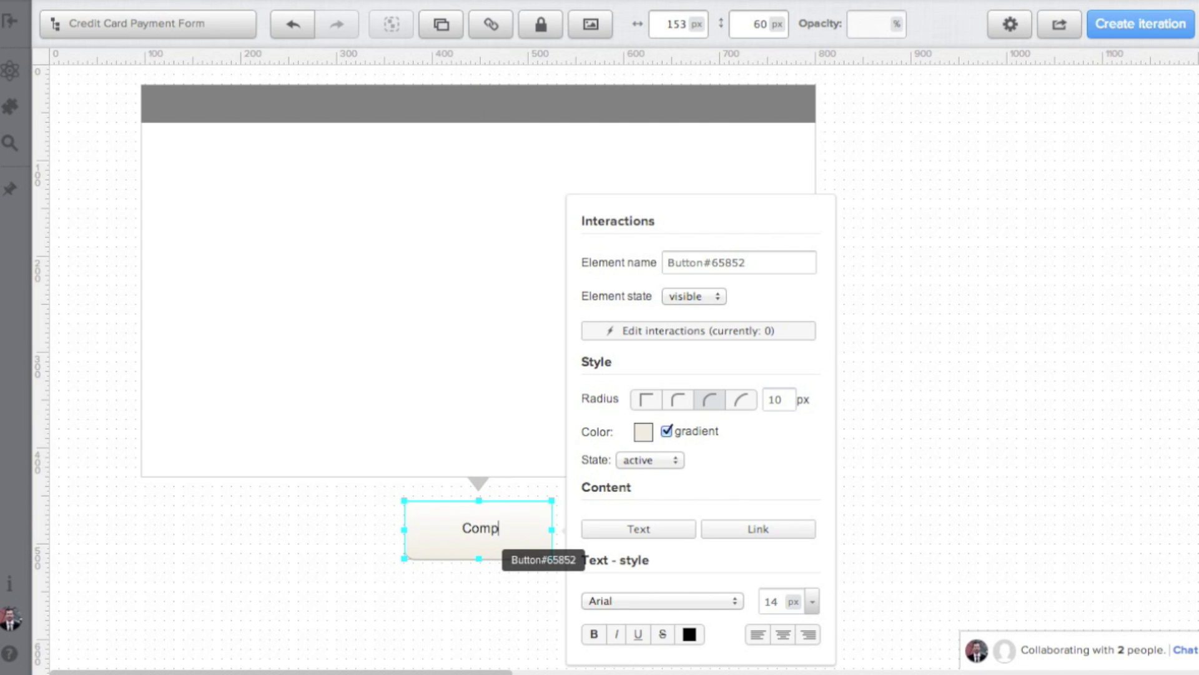
pyautogui.write('lete Transa')
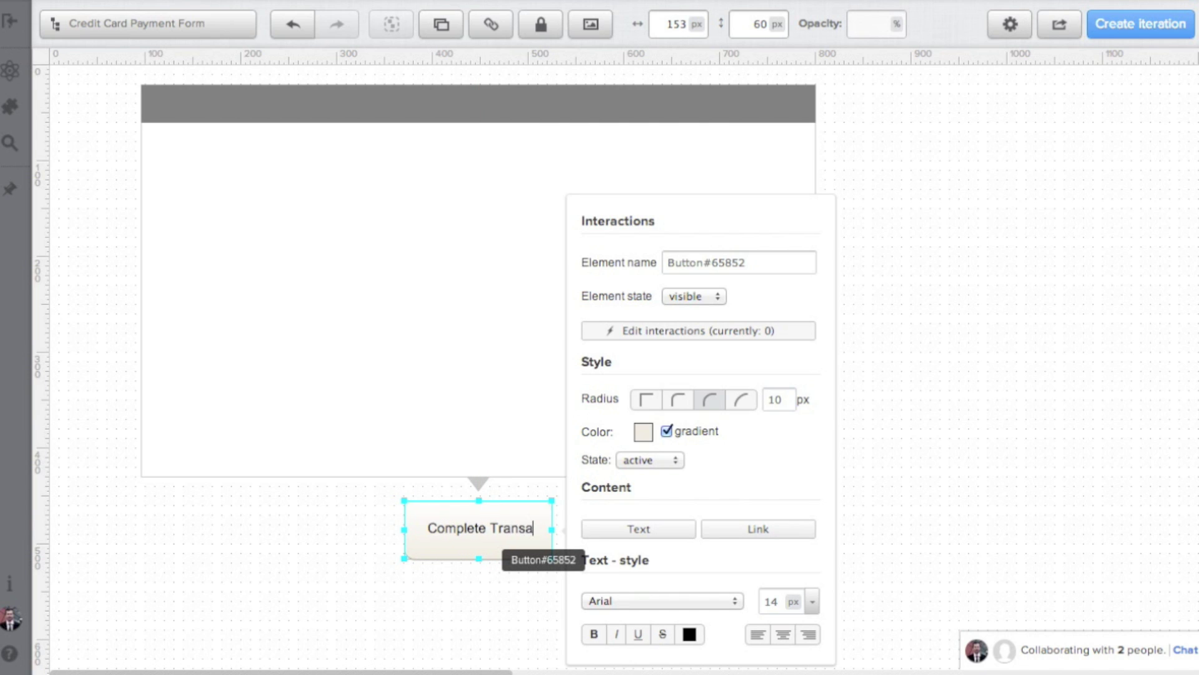
pyautogui.write('ction')
pyautogui.click(384, 535)
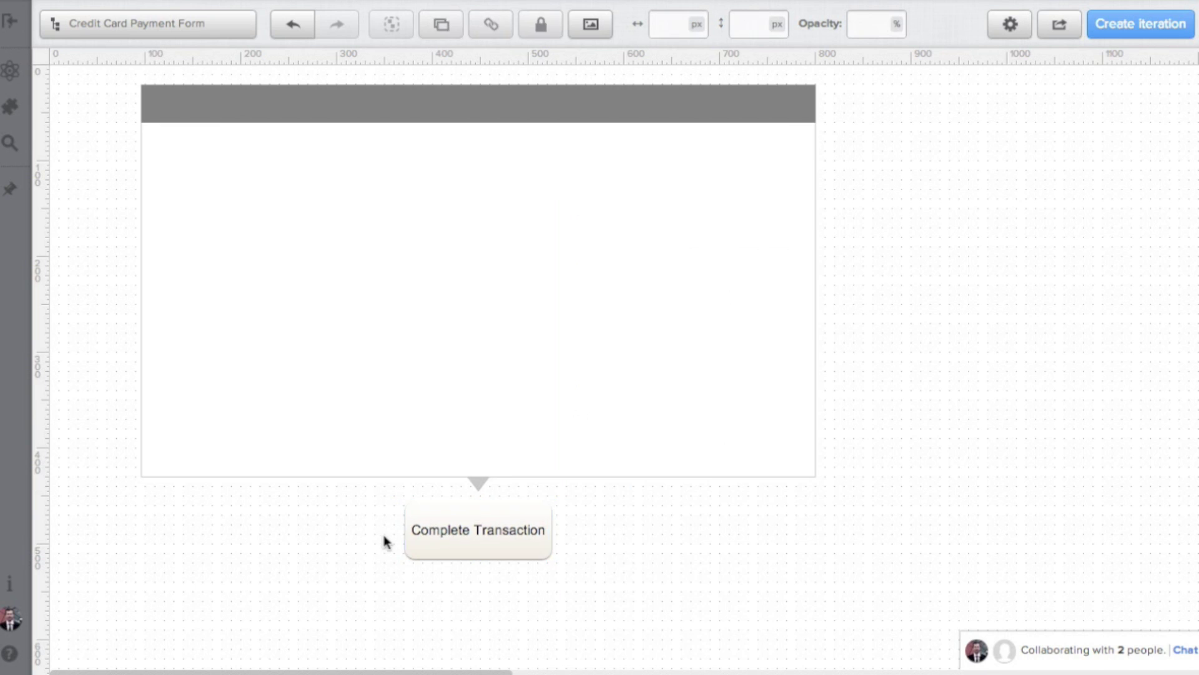
# - Widen the button under the frame and make its label text dark grey #4d4a4a
pyautogui.click(540, 541)
pyautogui.moveTo(555, 529); pyautogui.dragTo(500, 538)
pyautogui.click(500, 538)
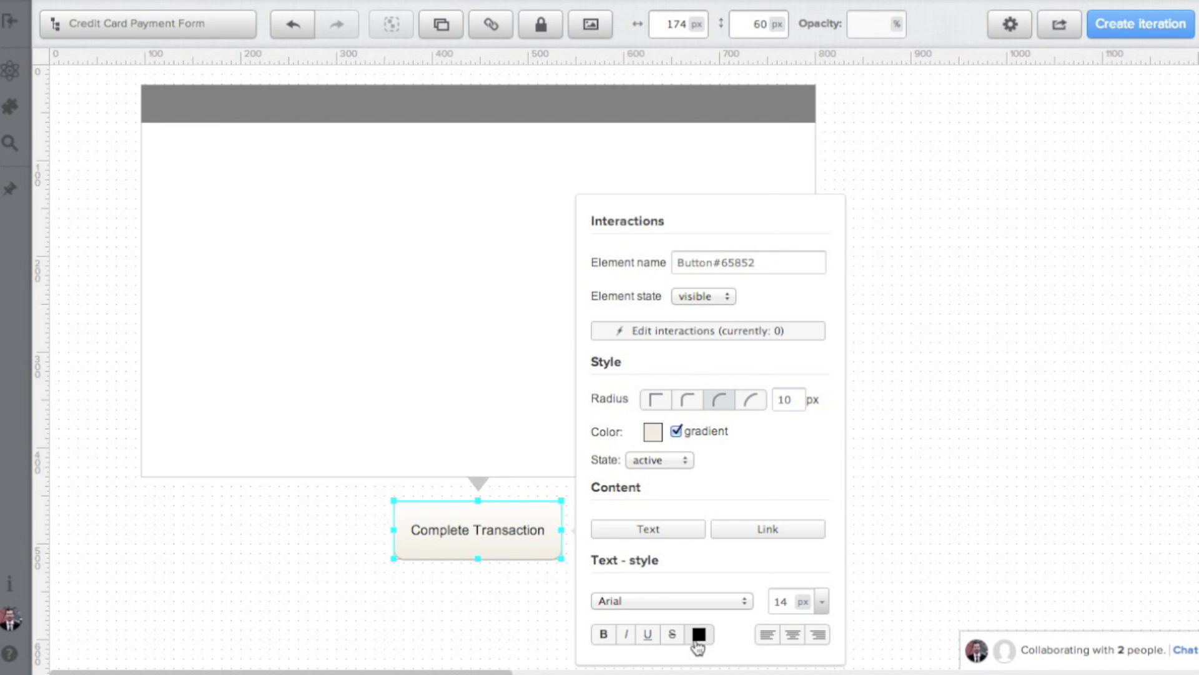
pyautogui.click(700, 634)
pyautogui.click(628, 516)
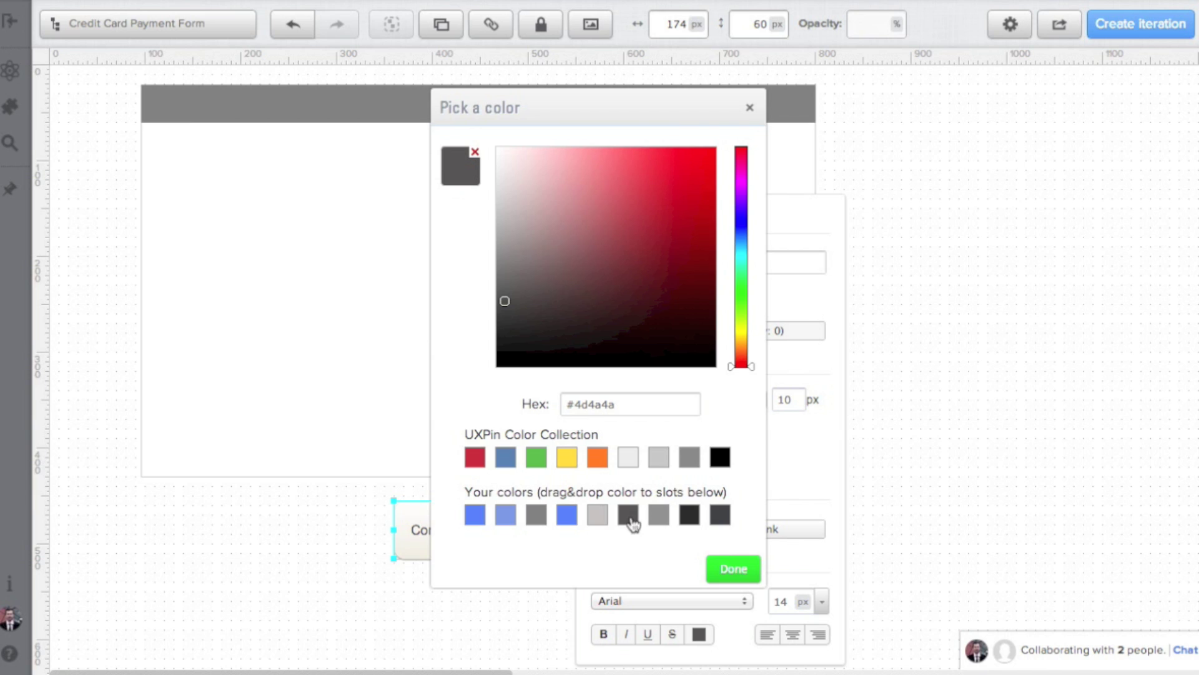
pyautogui.click(732, 565)
pyautogui.click(518, 582)
# - Make the label larger and bold, then enlarge the button to 240×65 and centre it
pyautogui.click(516, 549)
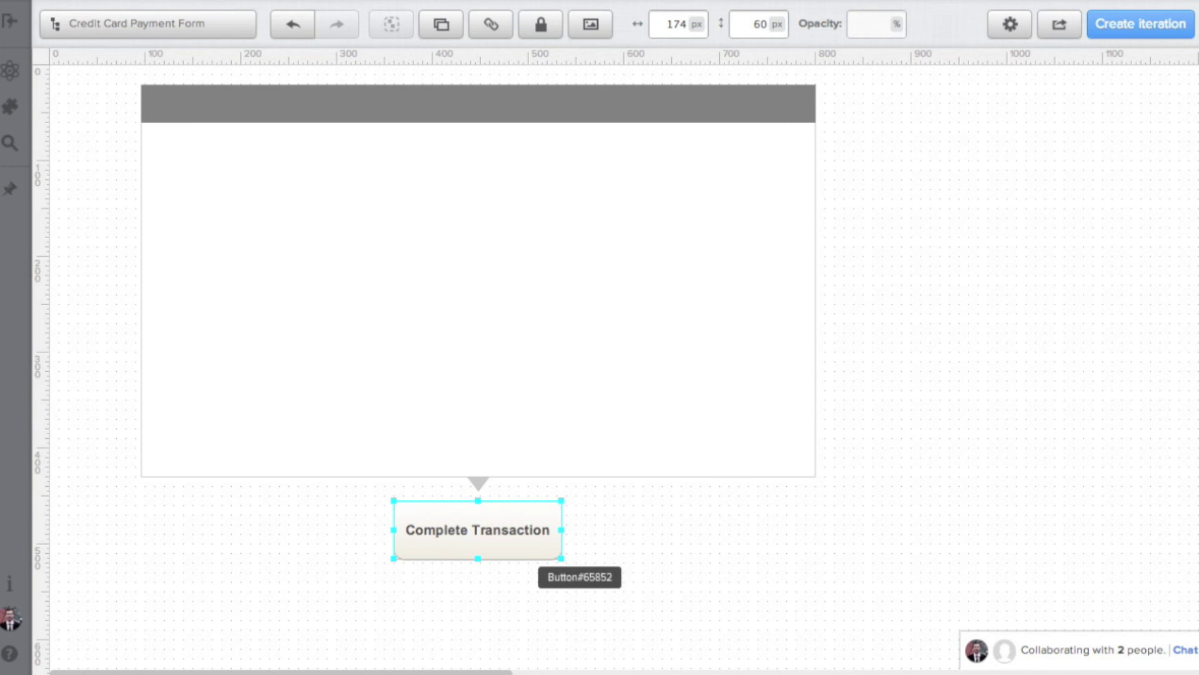
pyautogui.hotkey('ctrl', 'shift', '.')
pyautogui.hotkey('ctrl', 'shift', ',')
pyautogui.hotkey('ctrl', 'shift', '.')
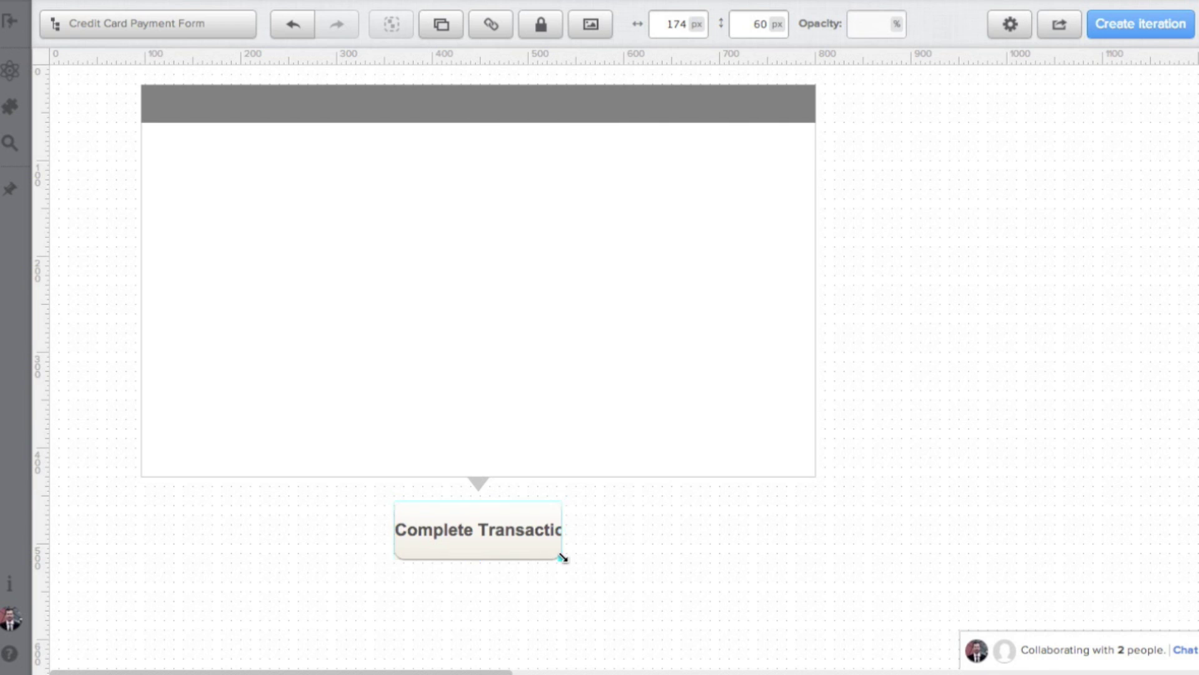
pyautogui.moveTo(561, 557); pyautogui.dragTo(627, 565)
pyautogui.moveTo(563, 531); pyautogui.dragTo(526, 533)
pyautogui.click(663, 533)
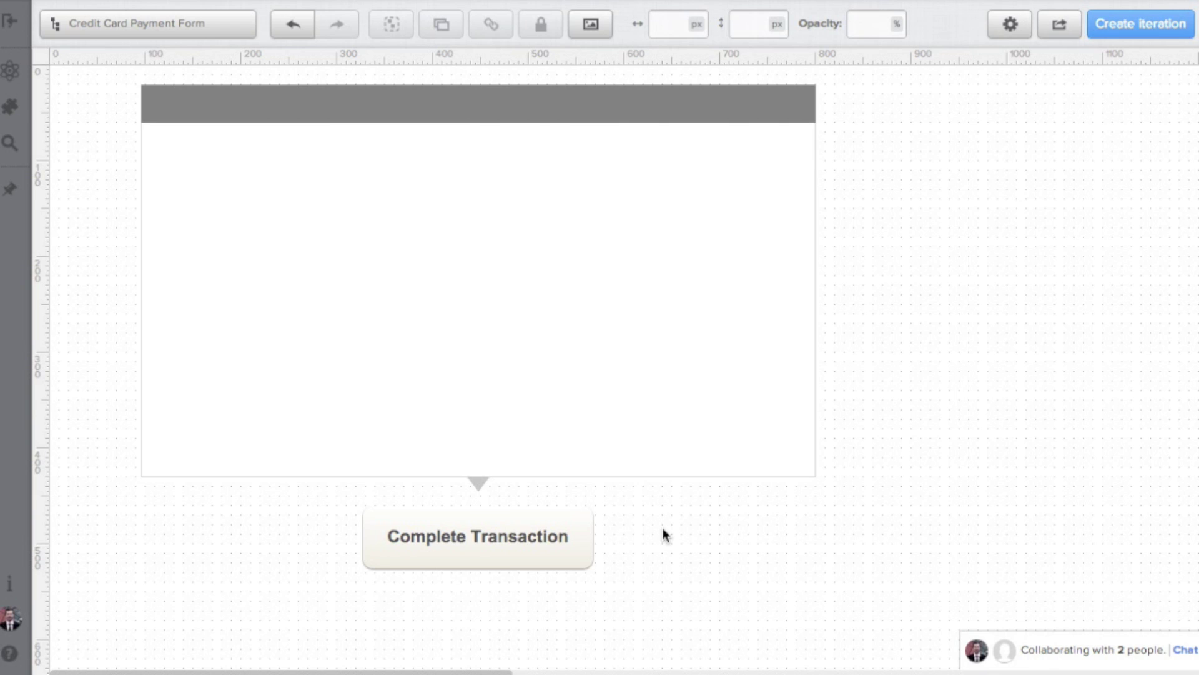
# - Add the 'Make your dreams come true' heading in larger 32 px dark grey text
pyautogui.hotkey('ctrl', 'f')
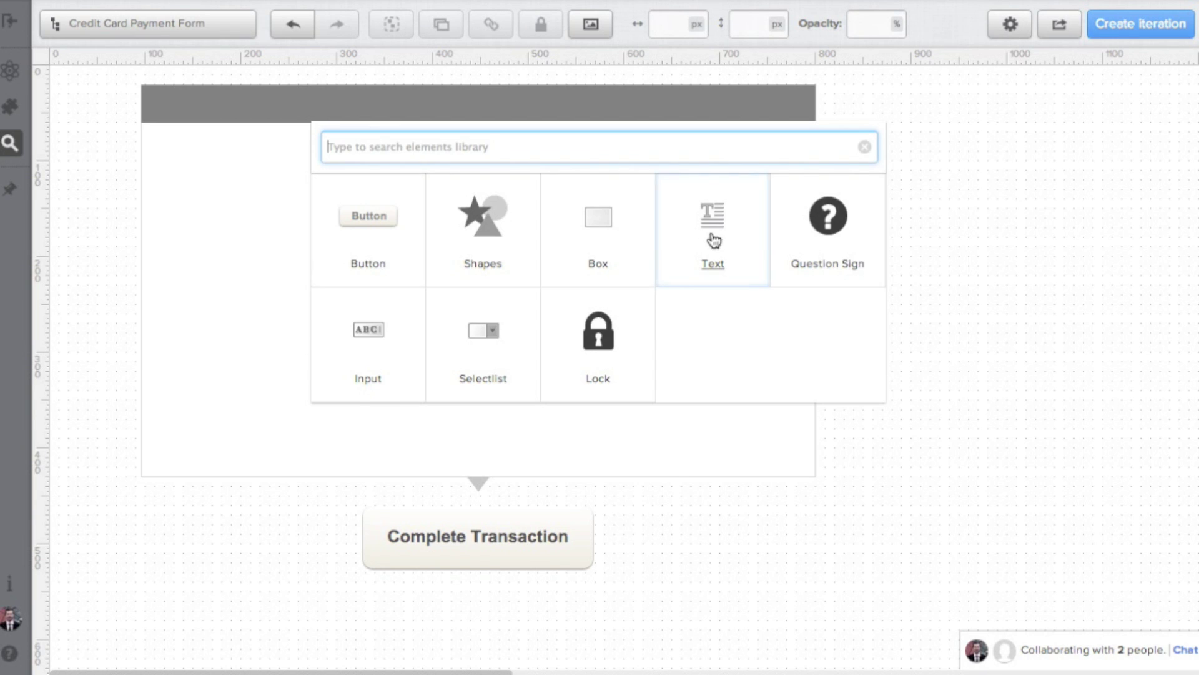
pyautogui.moveTo(712, 241); pyautogui.dragTo(466, 208)
pyautogui.write('Make your dreams come true')
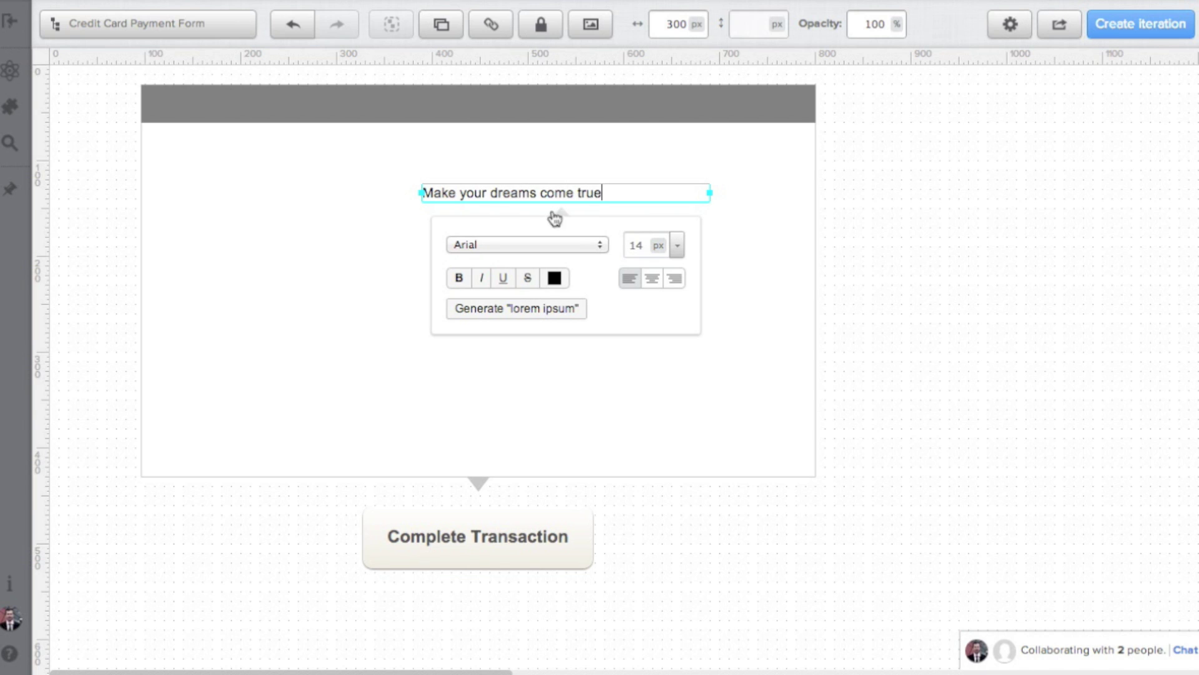
pyautogui.click(678, 247)
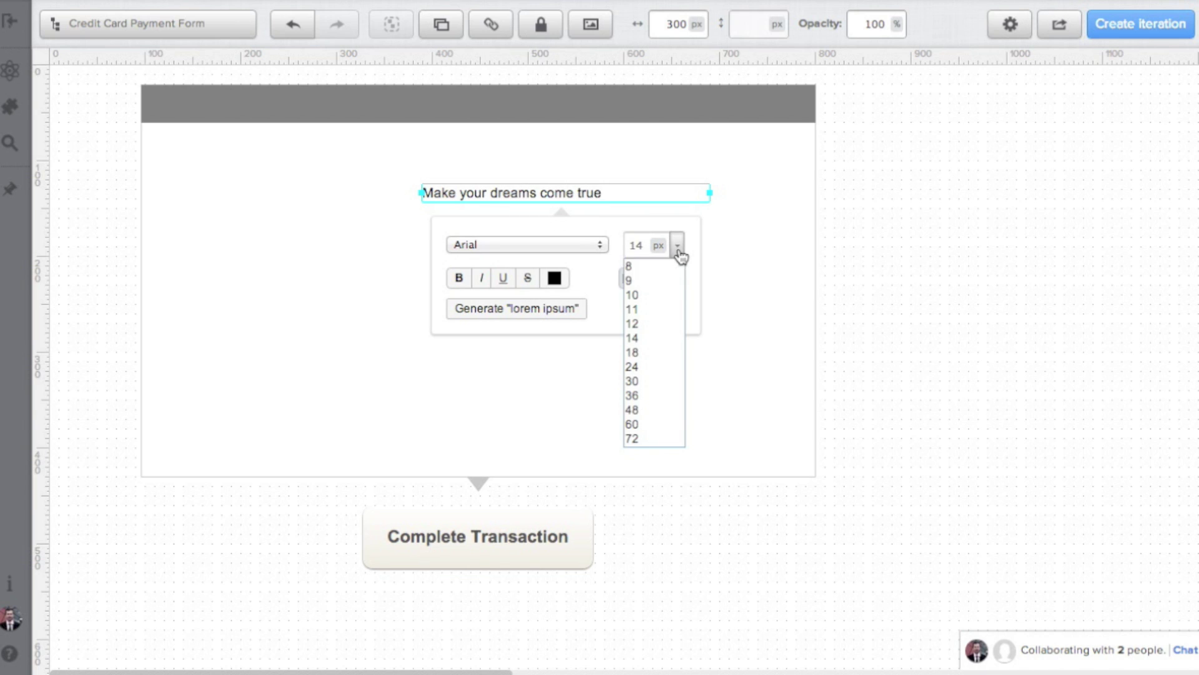
pyautogui.click(659, 364)
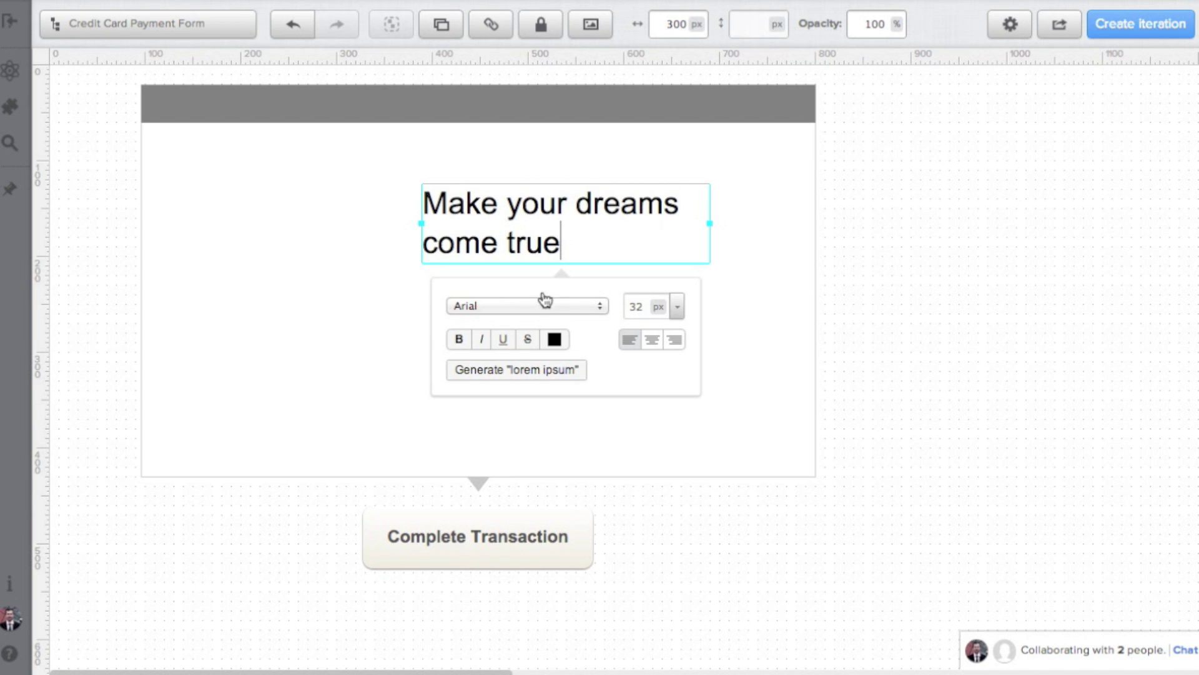
pyautogui.click(466, 339)
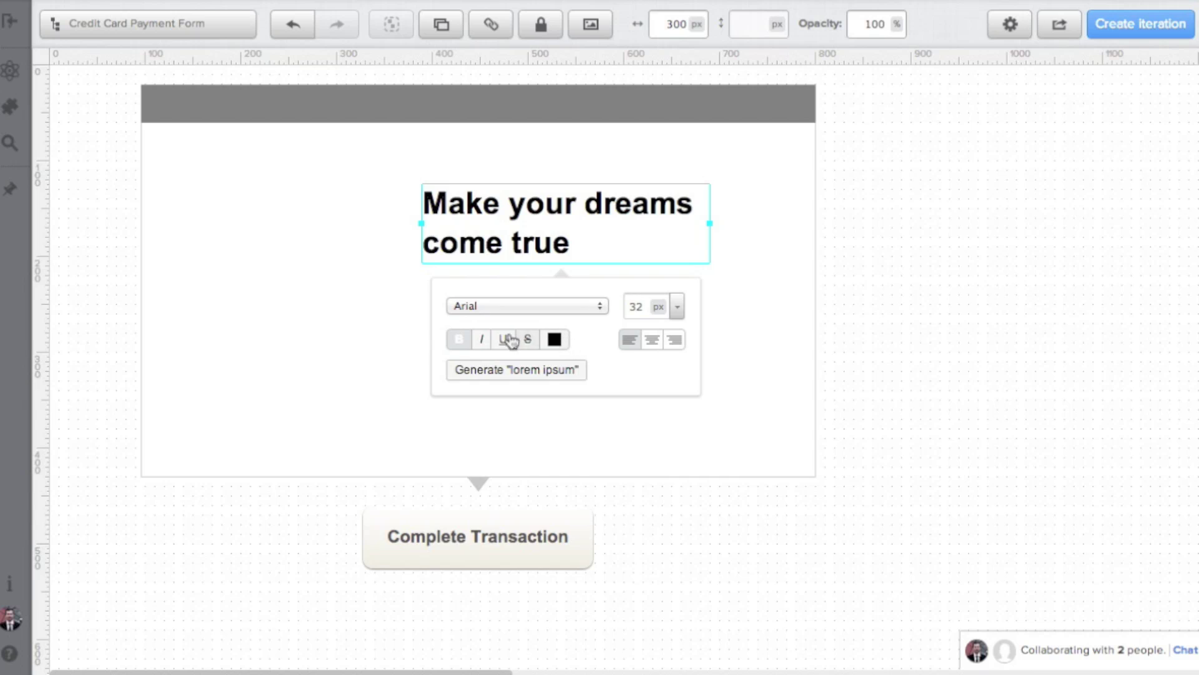
pyautogui.click(461, 340)
pyautogui.click(556, 339)
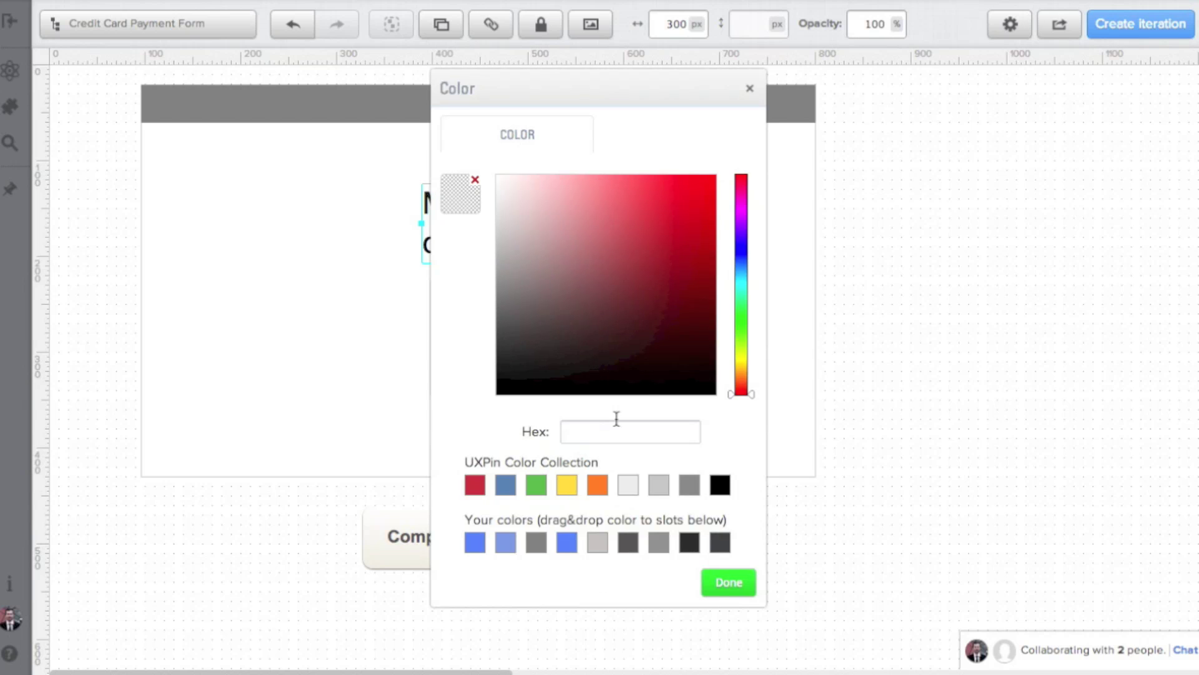
pyautogui.click(628, 542)
pyautogui.click(724, 582)
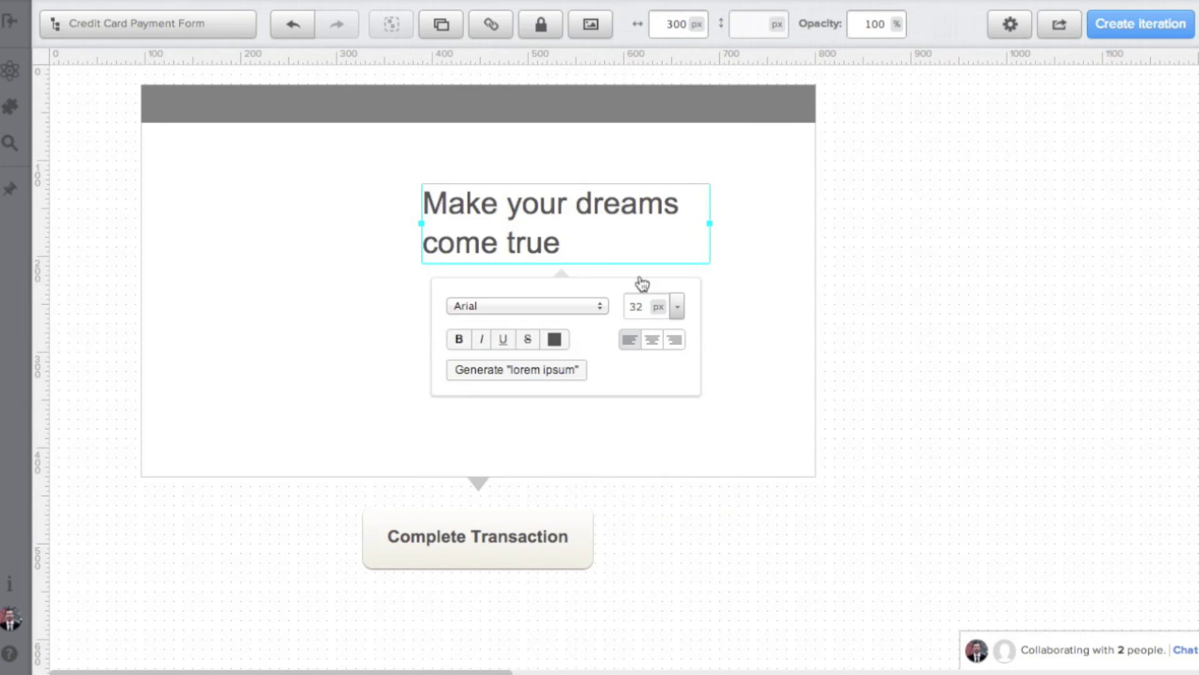
# - Widen the heading onto one line and centre it near the frame's top
pyautogui.click(569, 200)
pyautogui.moveTo(569, 200); pyautogui.dragTo(420, 173)
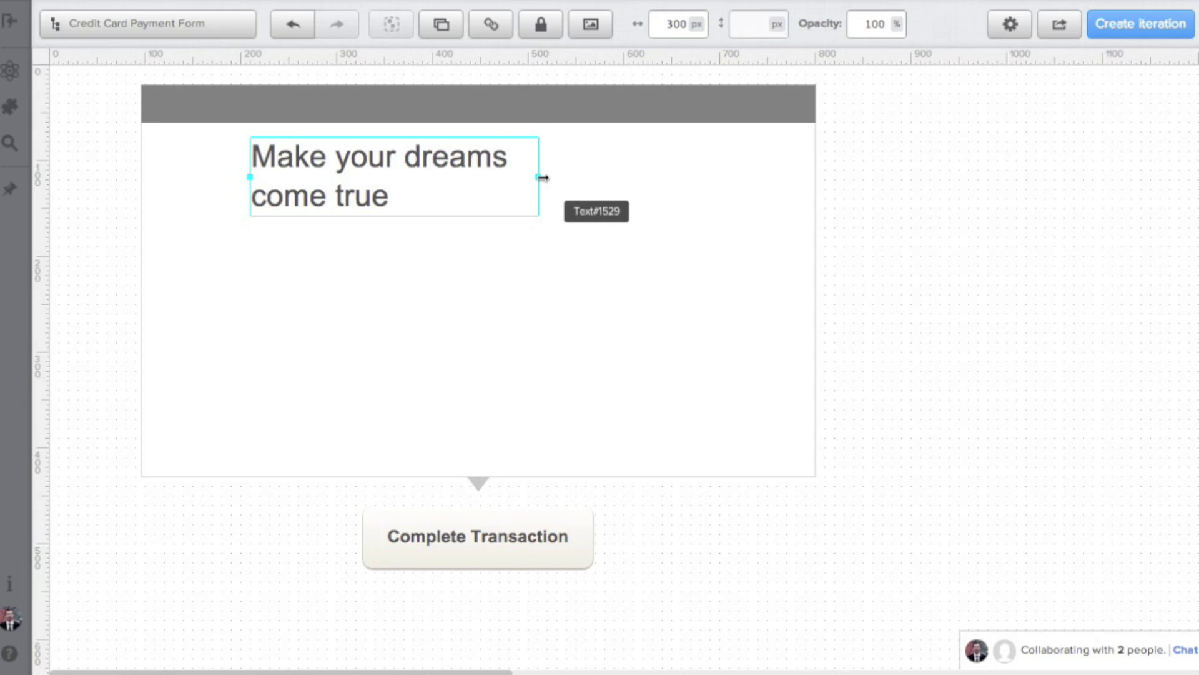
pyautogui.moveTo(541, 178); pyautogui.dragTo(675, 176)
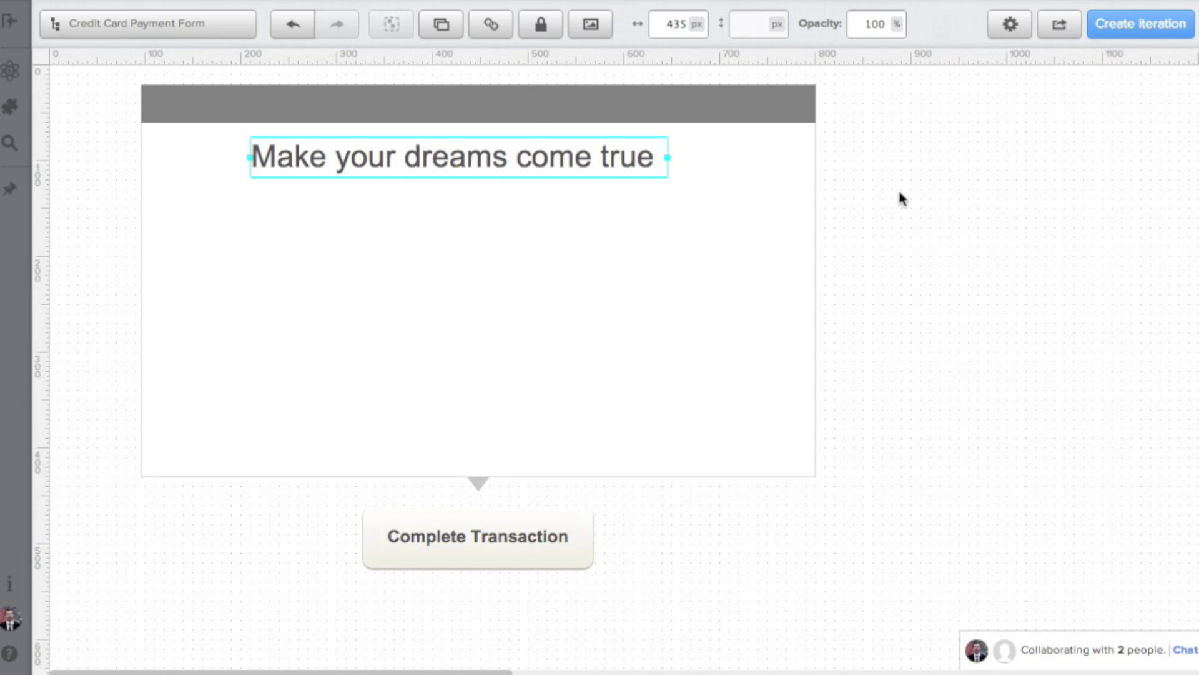
pyautogui.click(900, 195)
pyautogui.moveTo(498, 158); pyautogui.dragTo(508, 166)
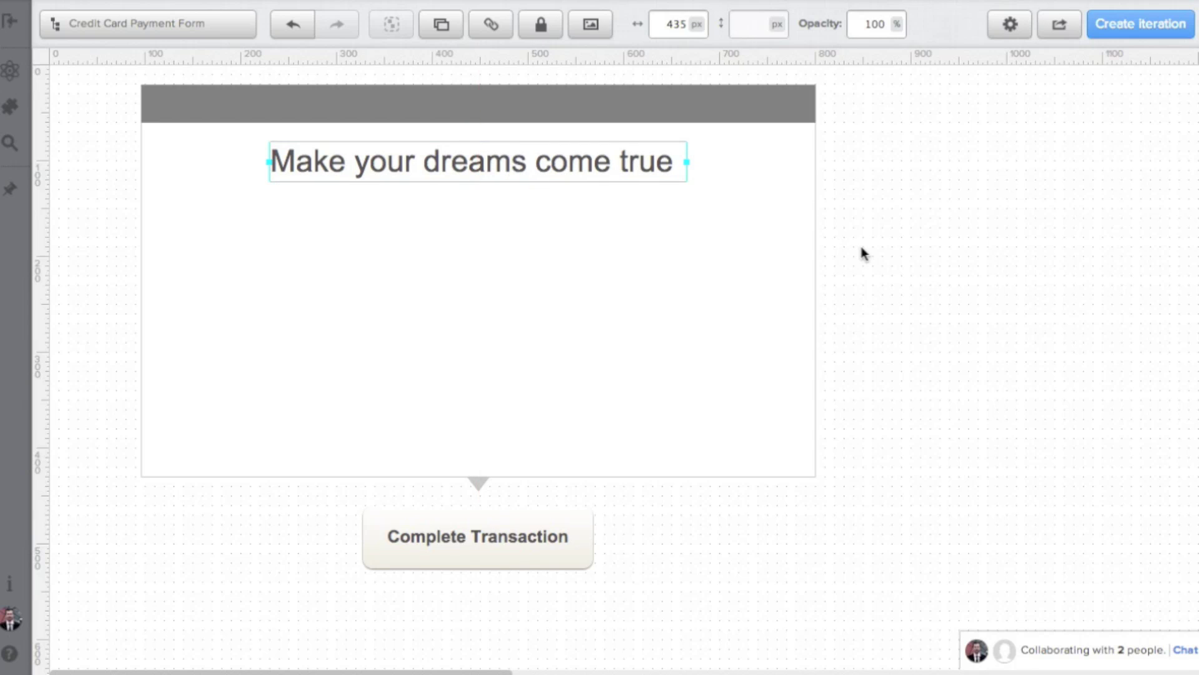
pyautogui.click(862, 252)
# - Add a note saying Visa, Mastercard and American Express are accepted, fixing the 'Mastercards' typo
pyautogui.press('q')
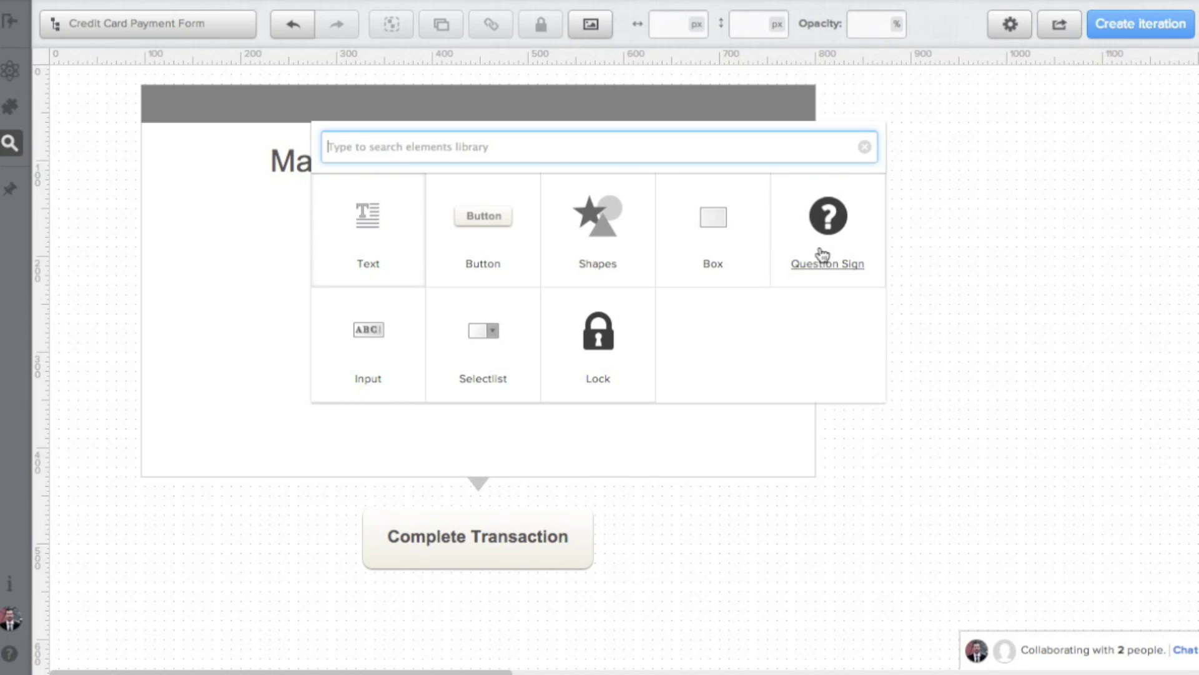
pyautogui.click(422, 241)
pyautogui.click(364, 235)
pyautogui.write('We accept Visa, M')
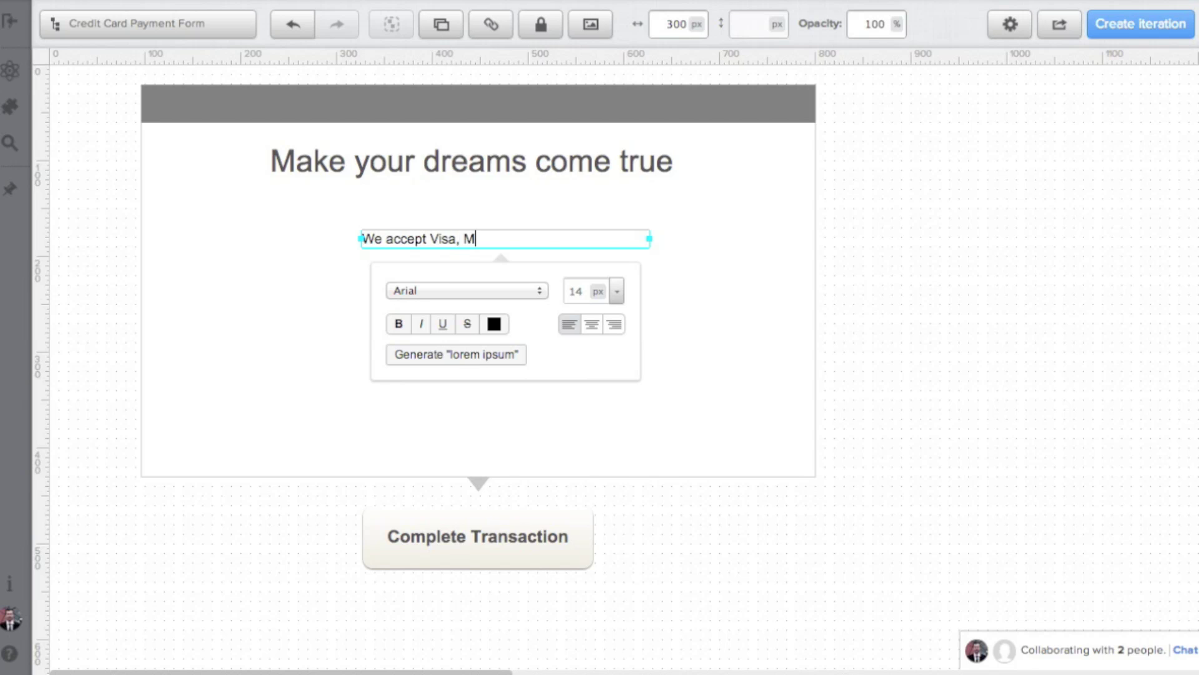
pyautogui.write(', ')
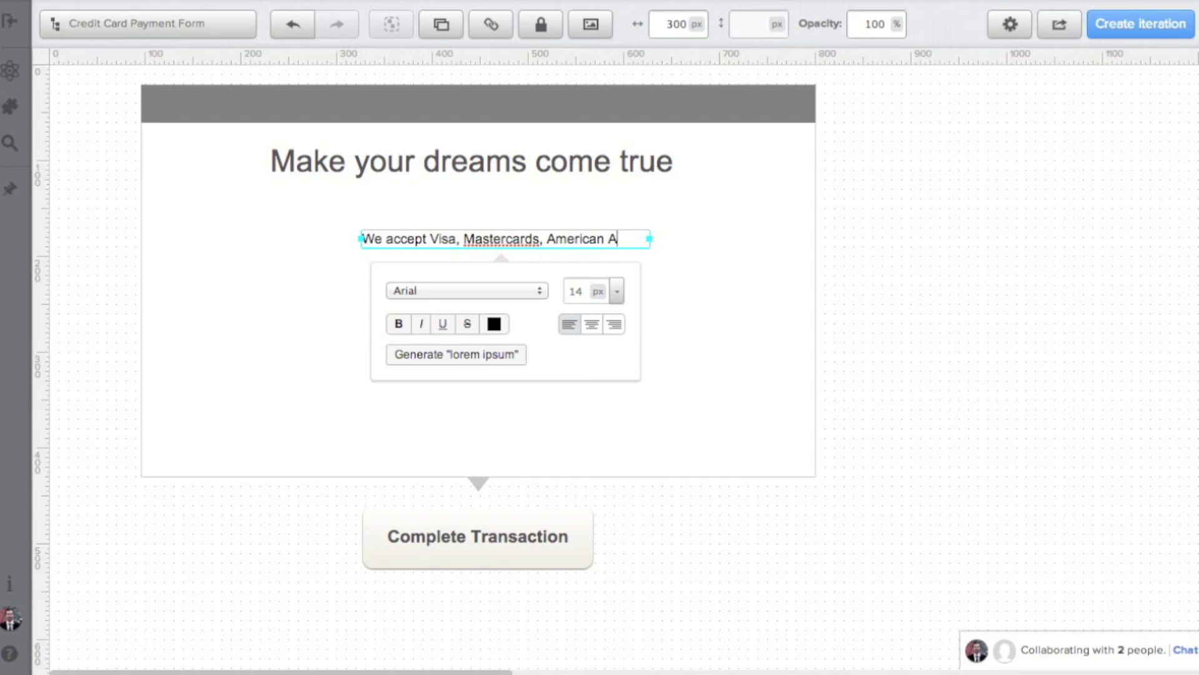
pyautogui.write('American Express')
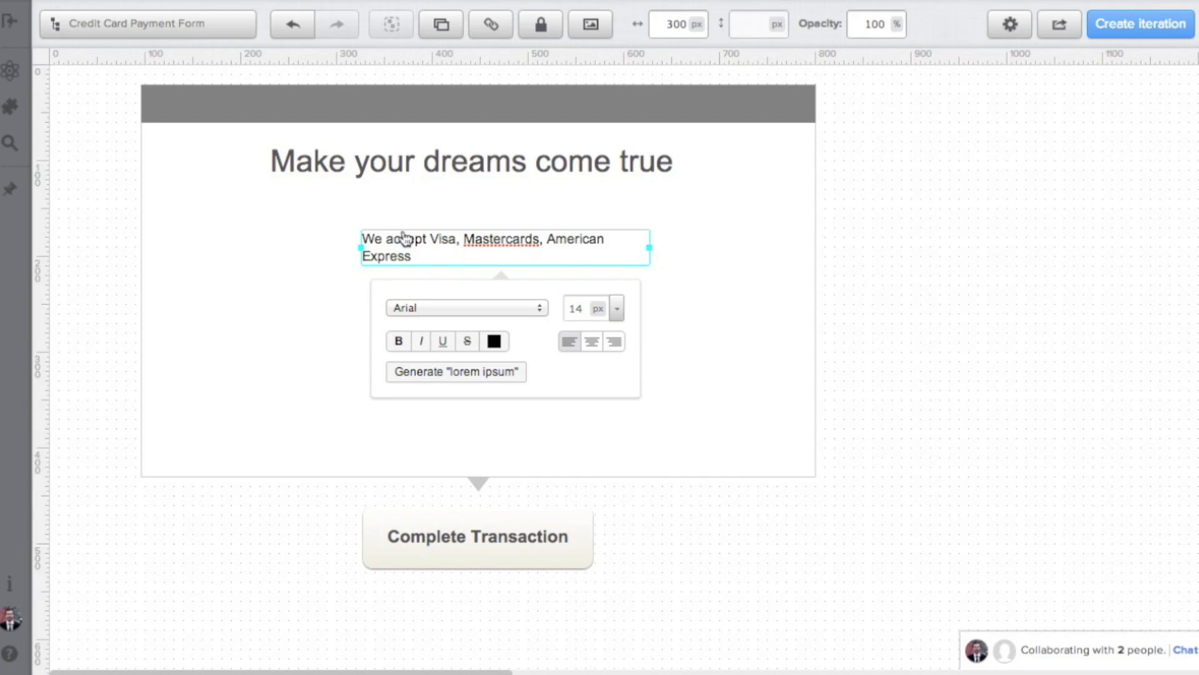
pyautogui.click(535, 241)
pyautogui.press('BackSpace')
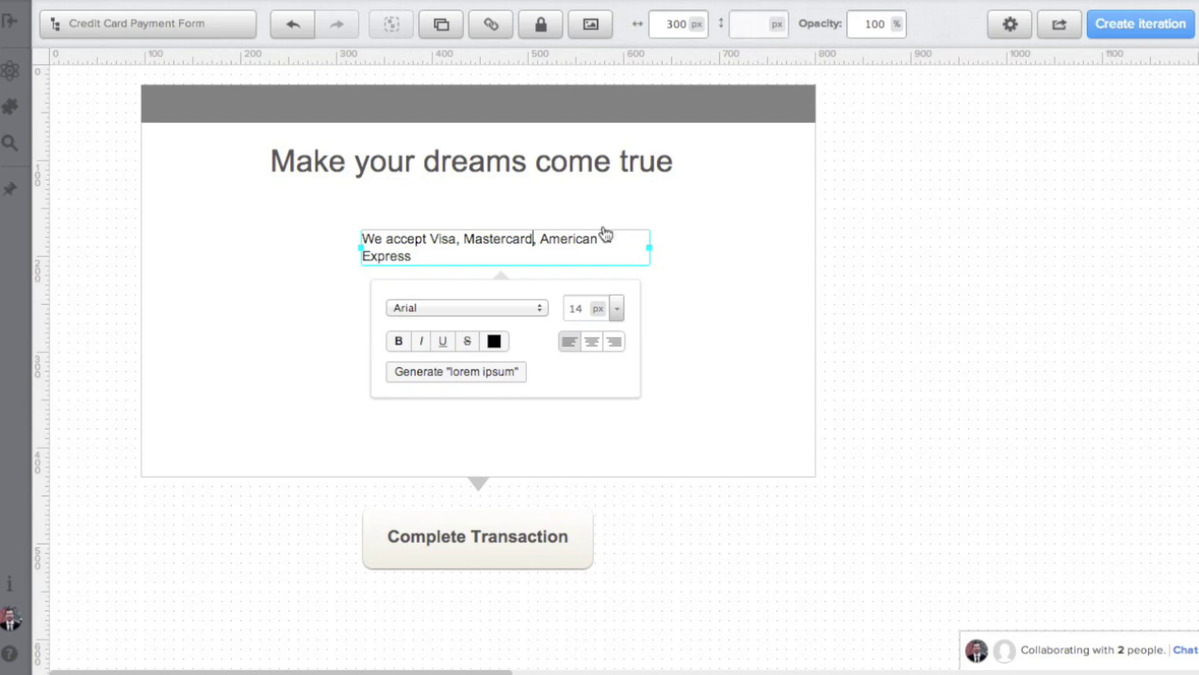
pyautogui.click(509, 255)
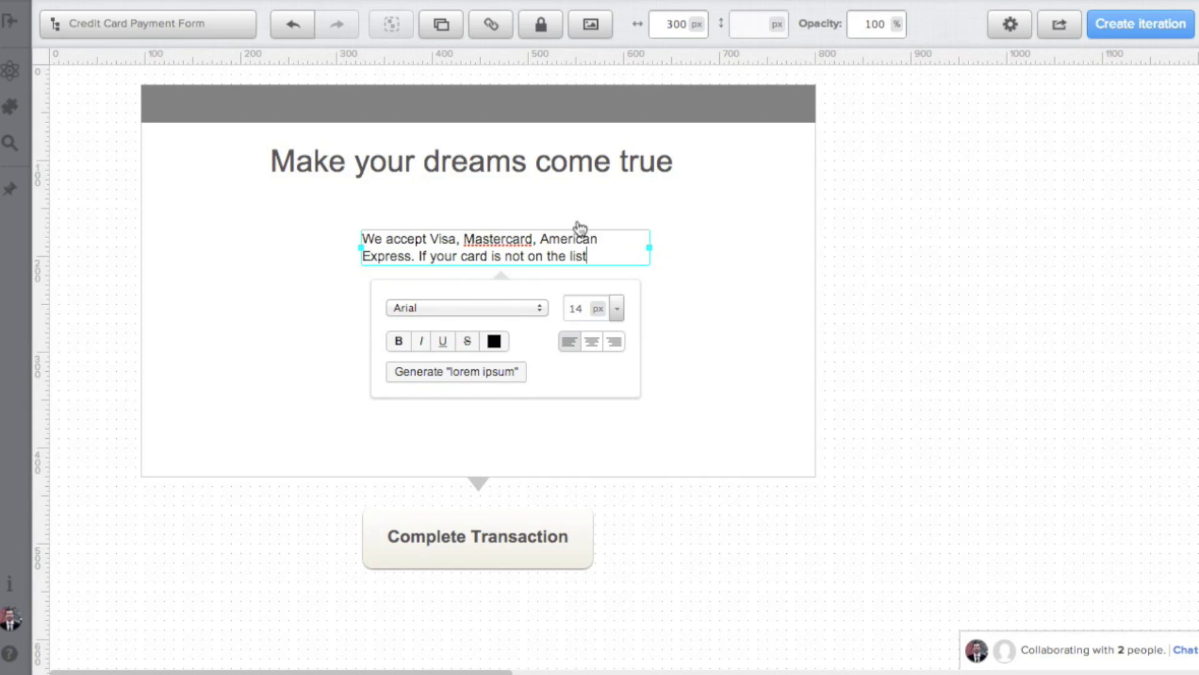
# - Make the card note italic and light grey #c2c2c2
pyautogui.press('super+i')
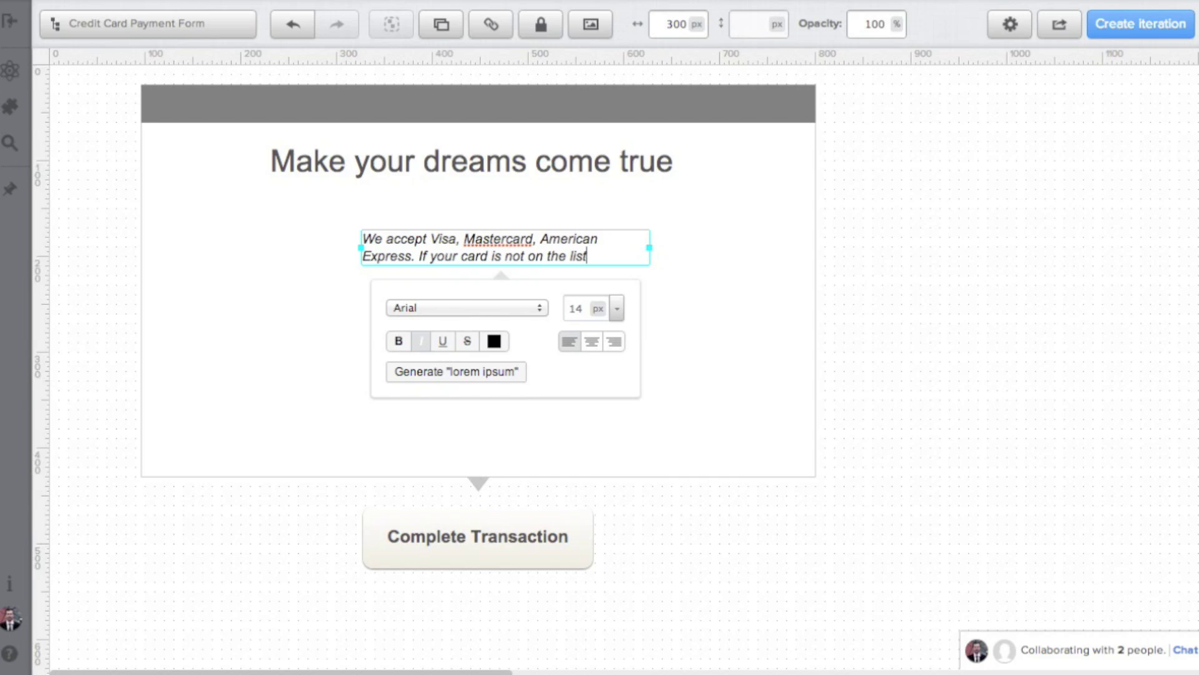
pyautogui.click(503, 345)
pyautogui.click(660, 485)
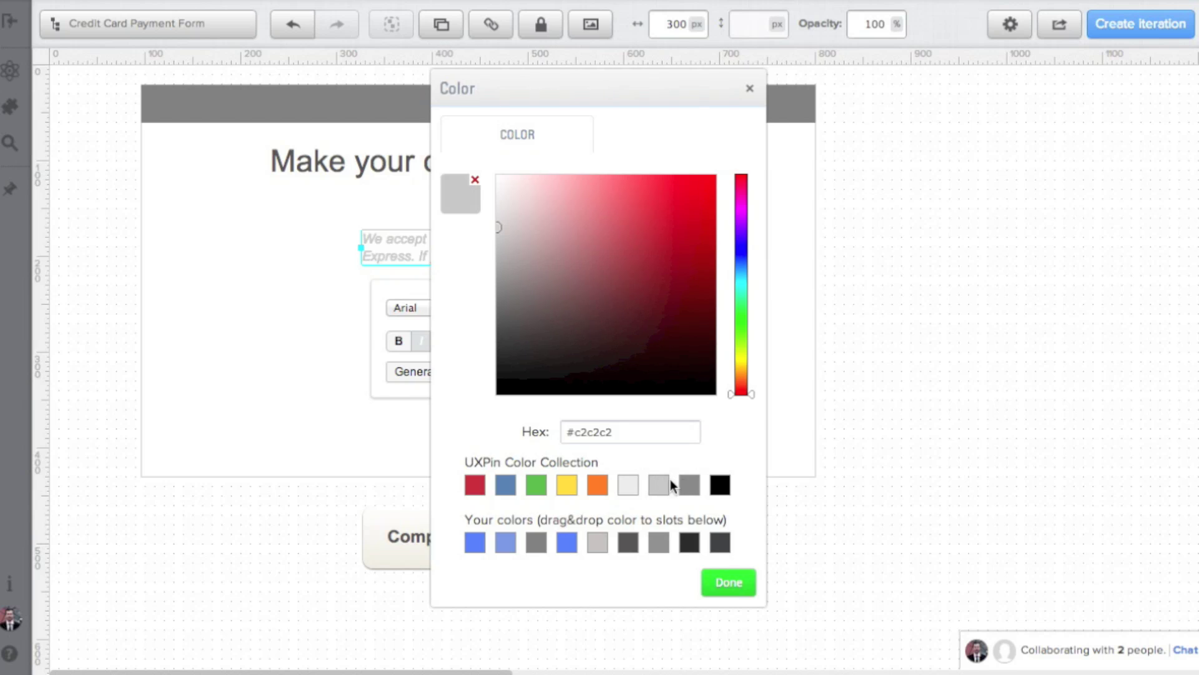
pyautogui.click(724, 579)
# - Position the note under the heading, widened to one line and centred
pyautogui.click(524, 219)
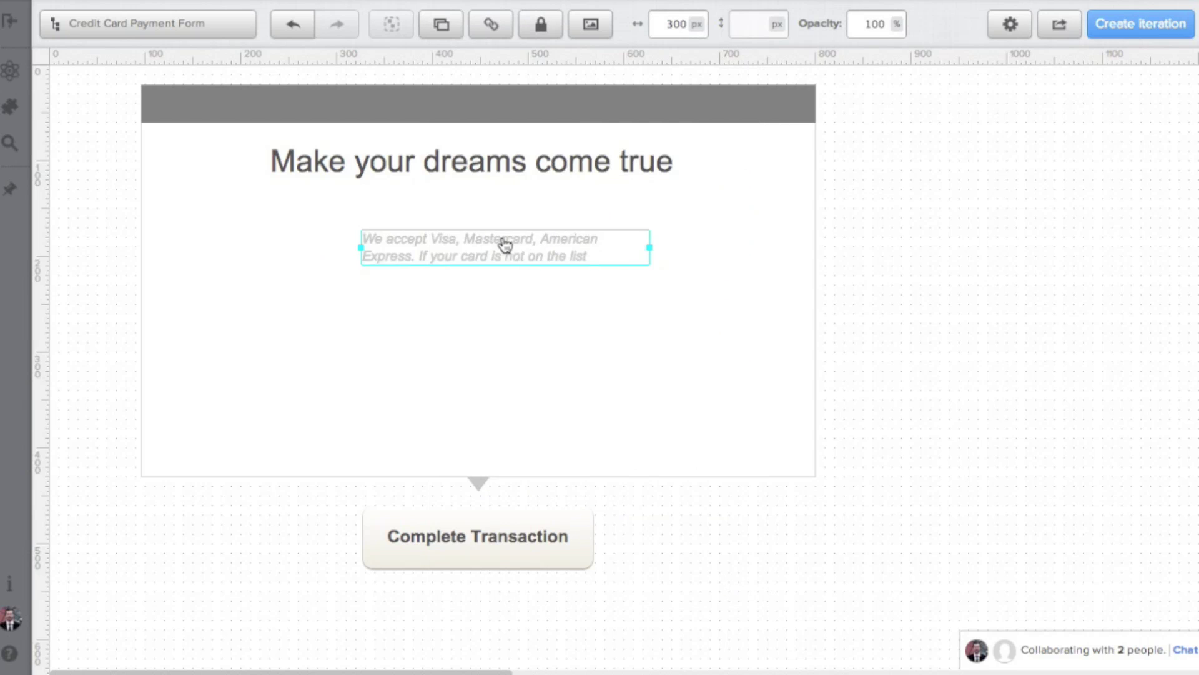
pyautogui.moveTo(504, 246); pyautogui.dragTo(424, 210)
pyautogui.moveTo(538, 198); pyautogui.dragTo(765, 197)
pyautogui.click(732, 251)
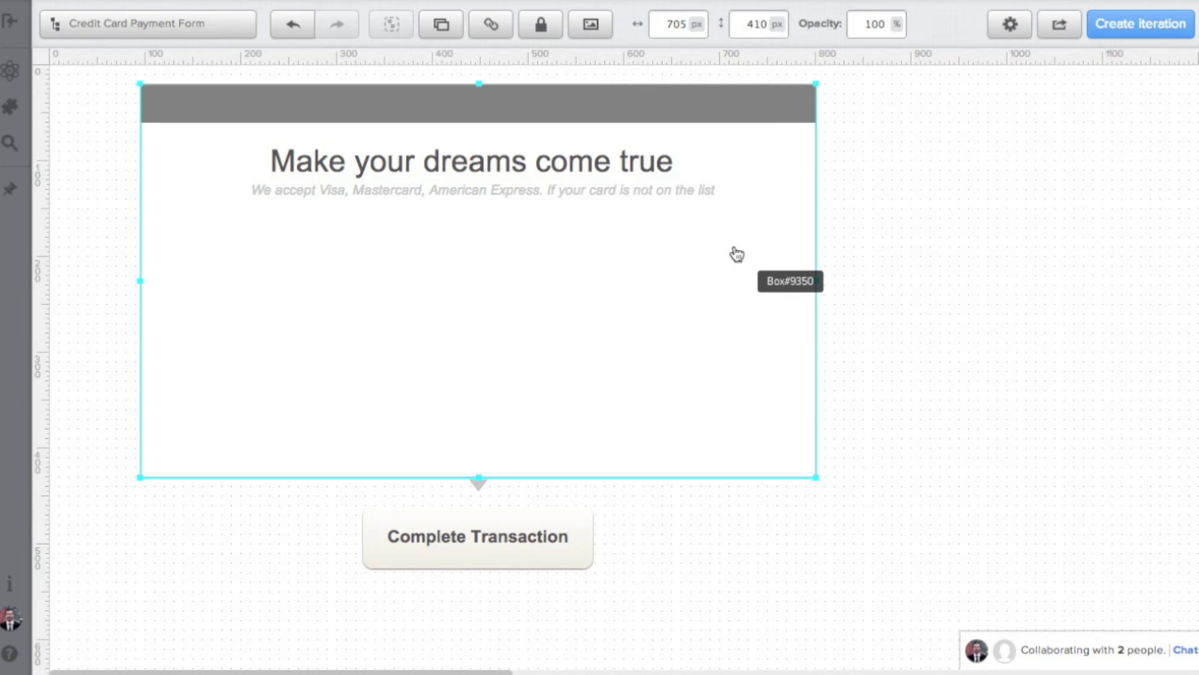
pyautogui.click(689, 192)
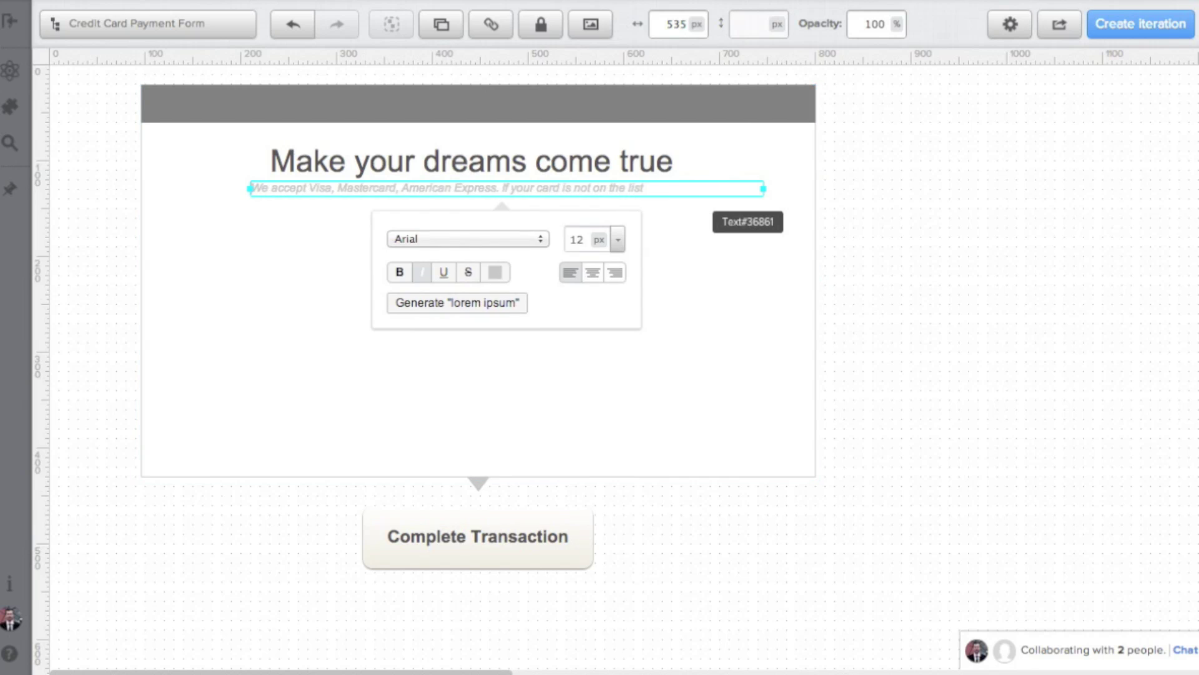
pyautogui.click(898, 247)
pyautogui.moveTo(552, 201); pyautogui.dragTo(544, 200)
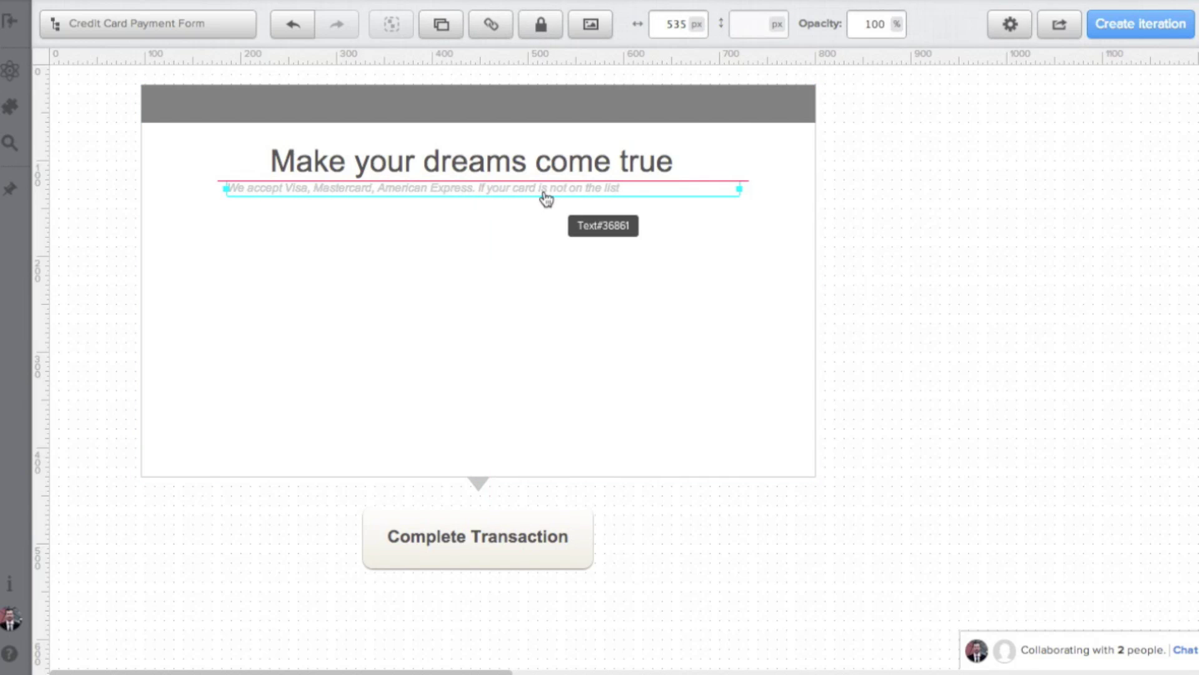
pyautogui.click(888, 219)
# - Duplicate the card note and begin retyping the copy's text
pyautogui.click(523, 198)
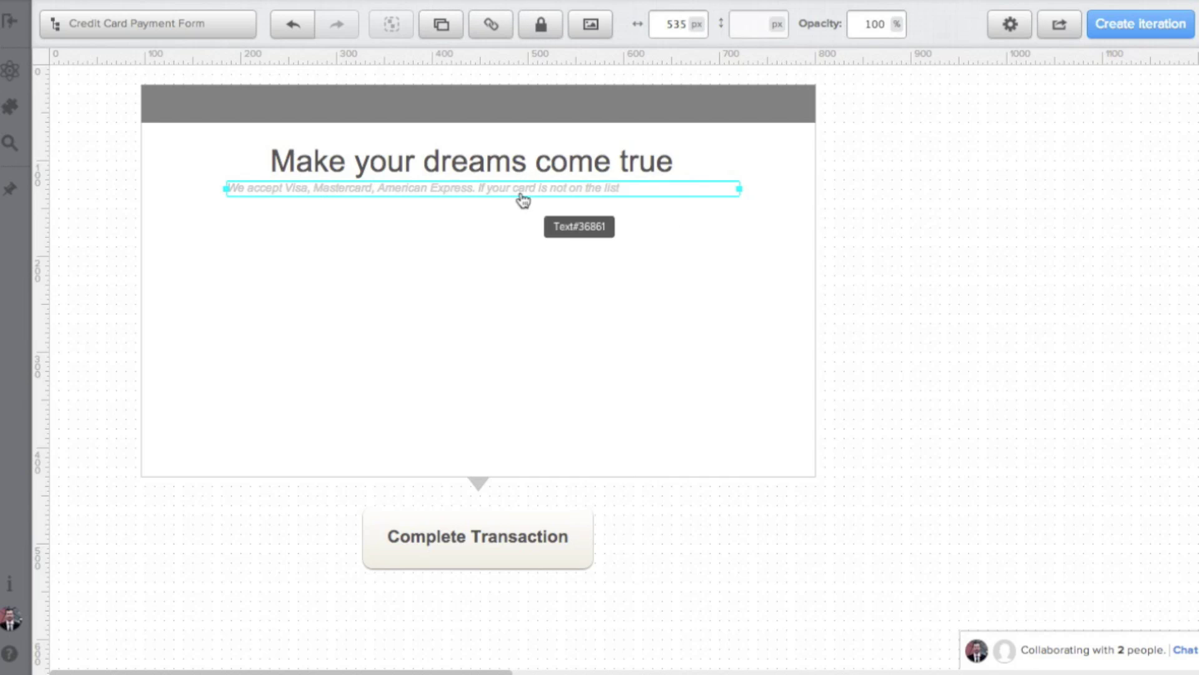
pyautogui.hotkey('ctrl', 'd')
pyautogui.doubleClick(504, 216)
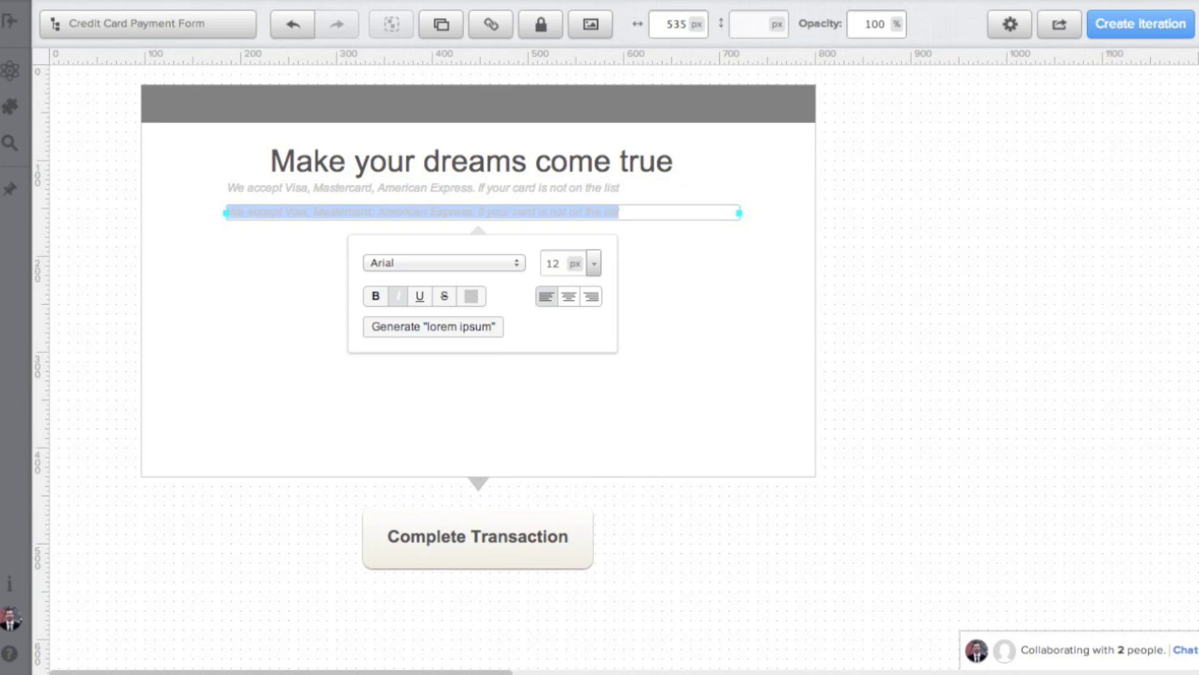
pyautogui.write('Yet')
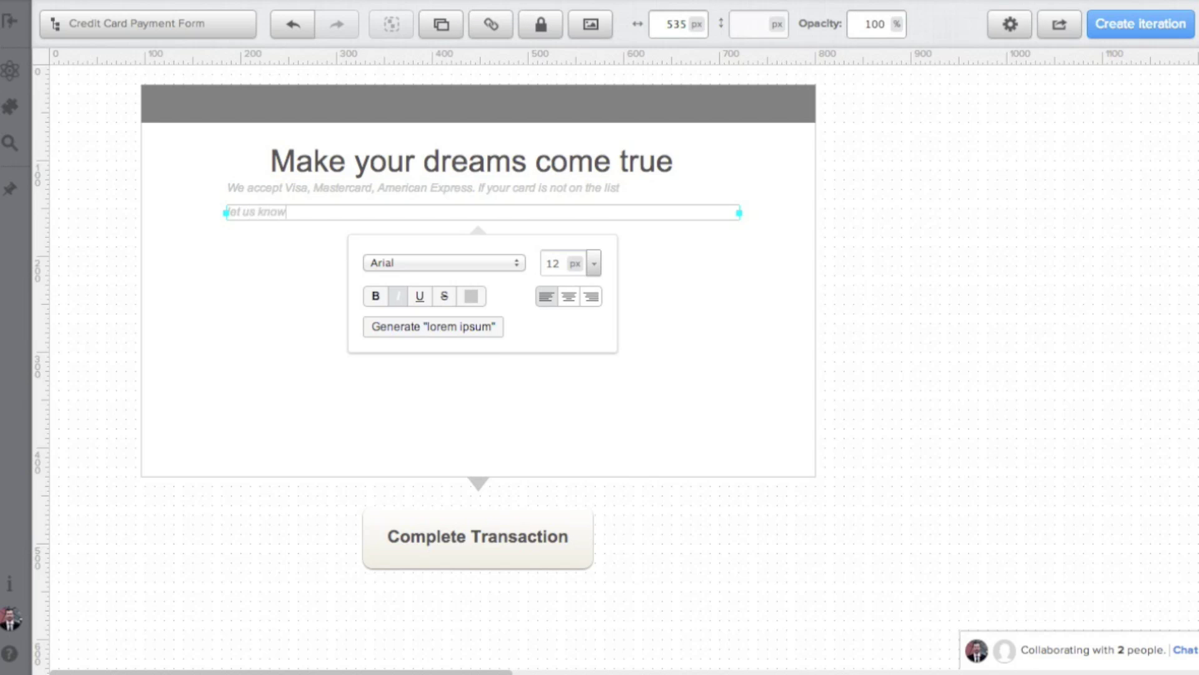
# - Make the 'let us know' text underlined and blue
pyautogui.hotkey('ctrl', 'u')
pyautogui.click(473, 297)
pyautogui.click(506, 485)
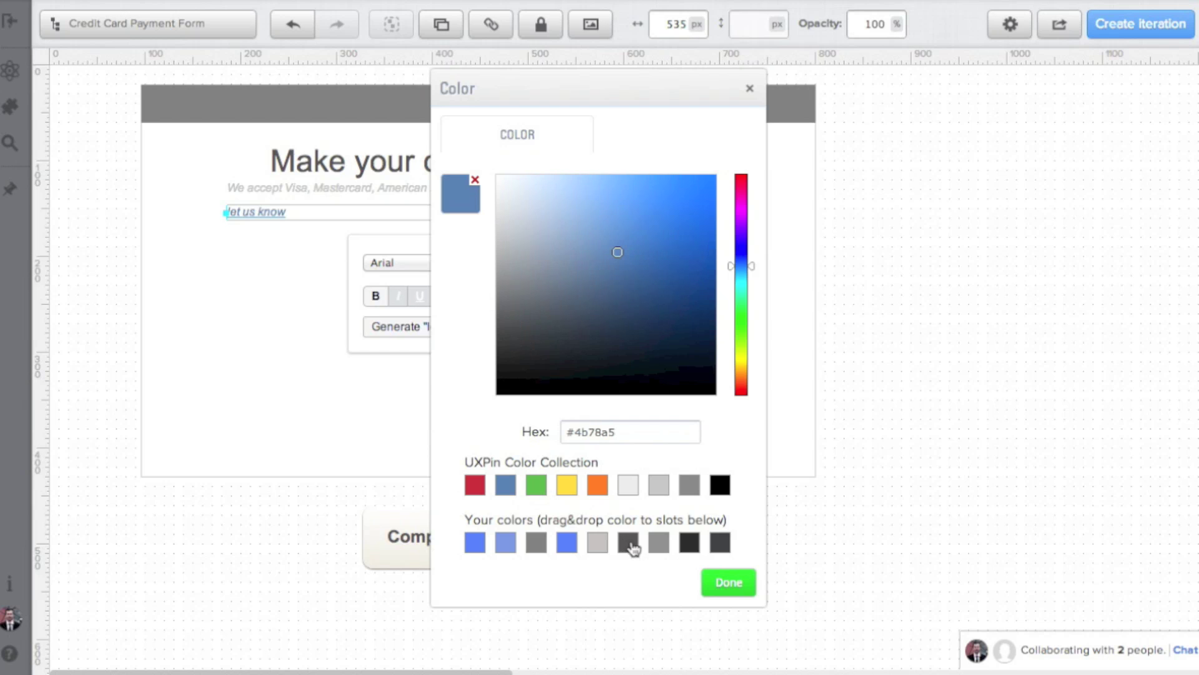
pyautogui.click(712, 581)
pyautogui.click(873, 428)
# - Shrink the link to 70 px, place it after the note sentence and group them
pyautogui.click(525, 211)
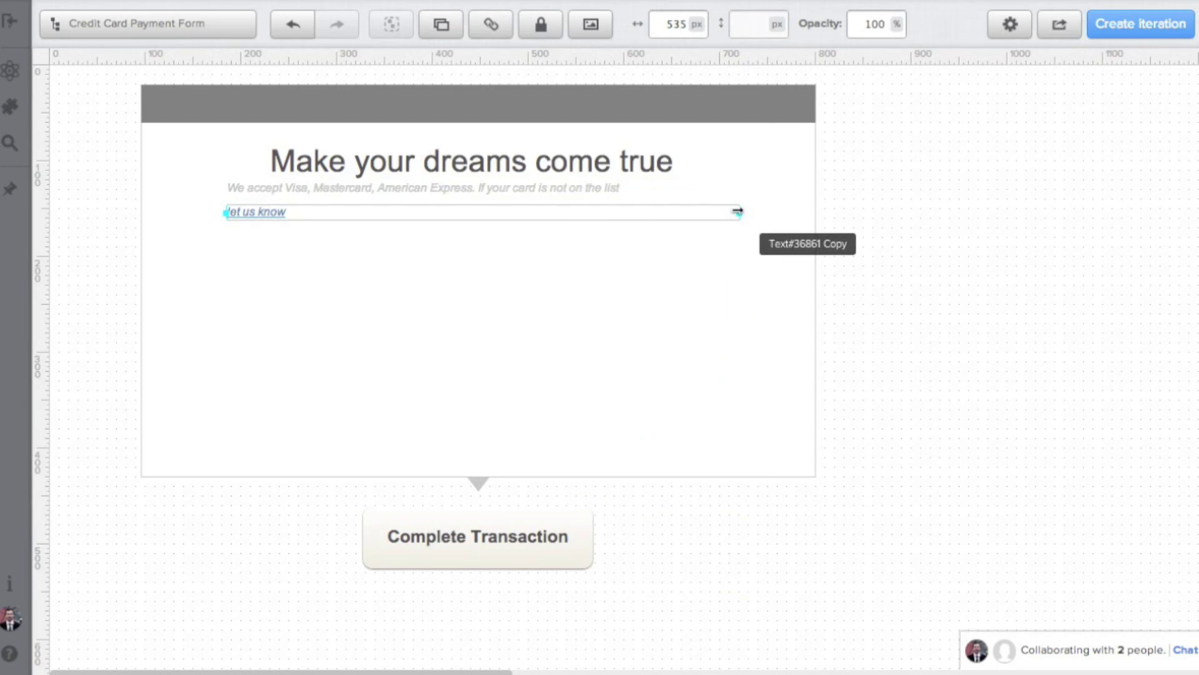
pyautogui.moveTo(740, 211); pyautogui.dragTo(651, 193)
pyautogui.click(259, 188)
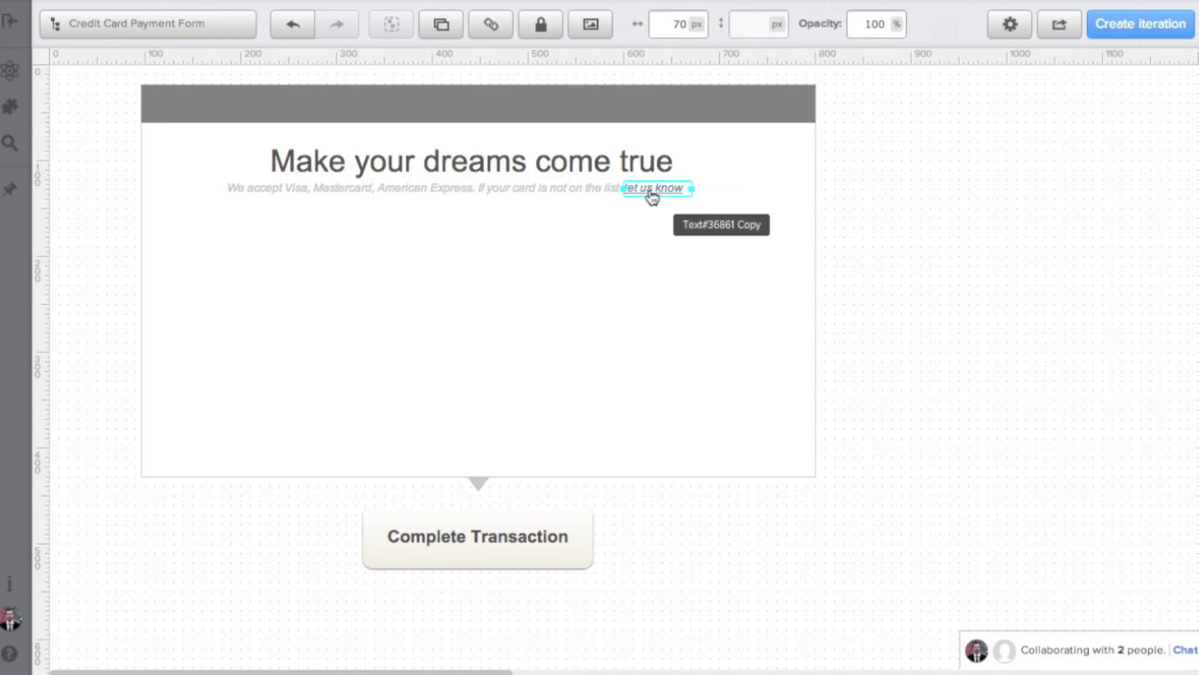
pyautogui.click(583, 187)
pyautogui.hotkey('ctrl', 'g')
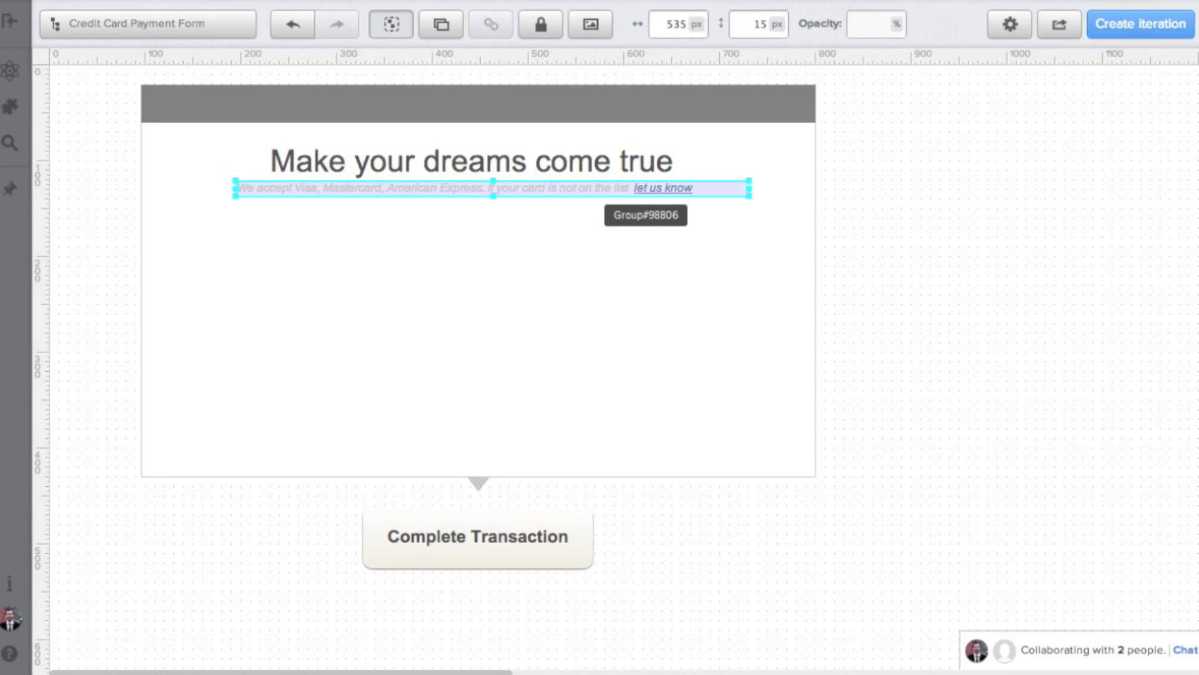
pyautogui.click(1051, 211)
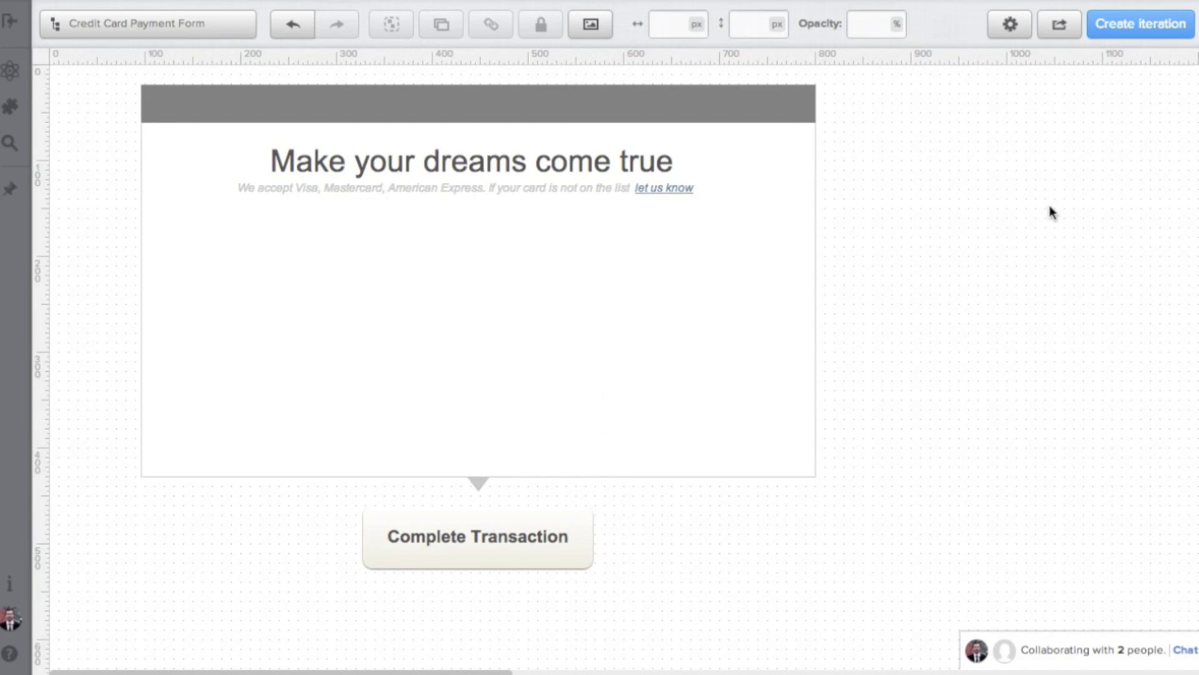
# - Add a Lock icon coloured light grey #ebebeb at 16×16
pyautogui.hotkey('ctrl', 'f')
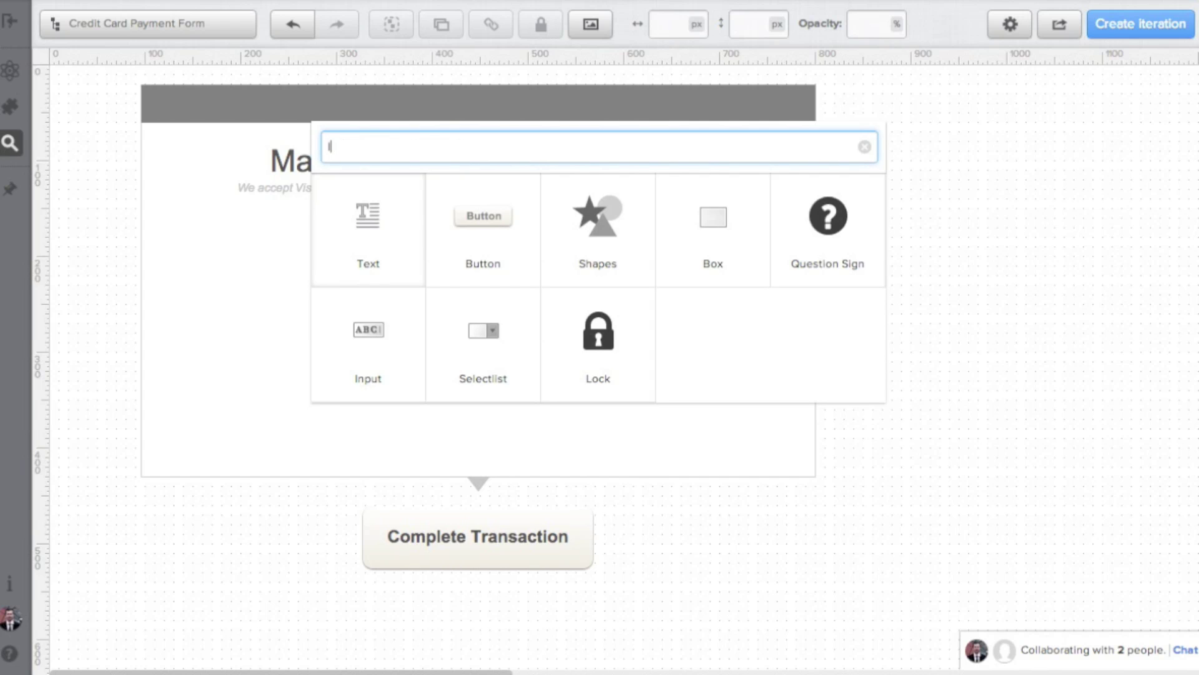
pyautogui.moveTo(418, 238); pyautogui.dragTo(256, 262)
pyautogui.click(355, 344)
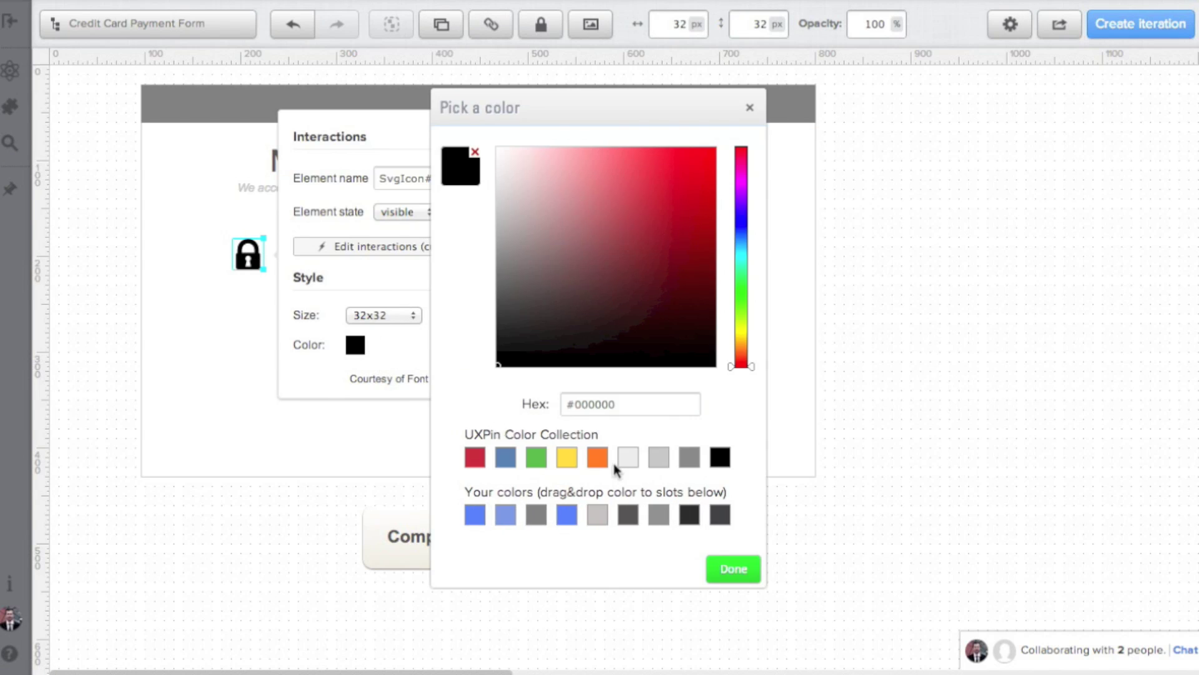
pyautogui.click(630, 461)
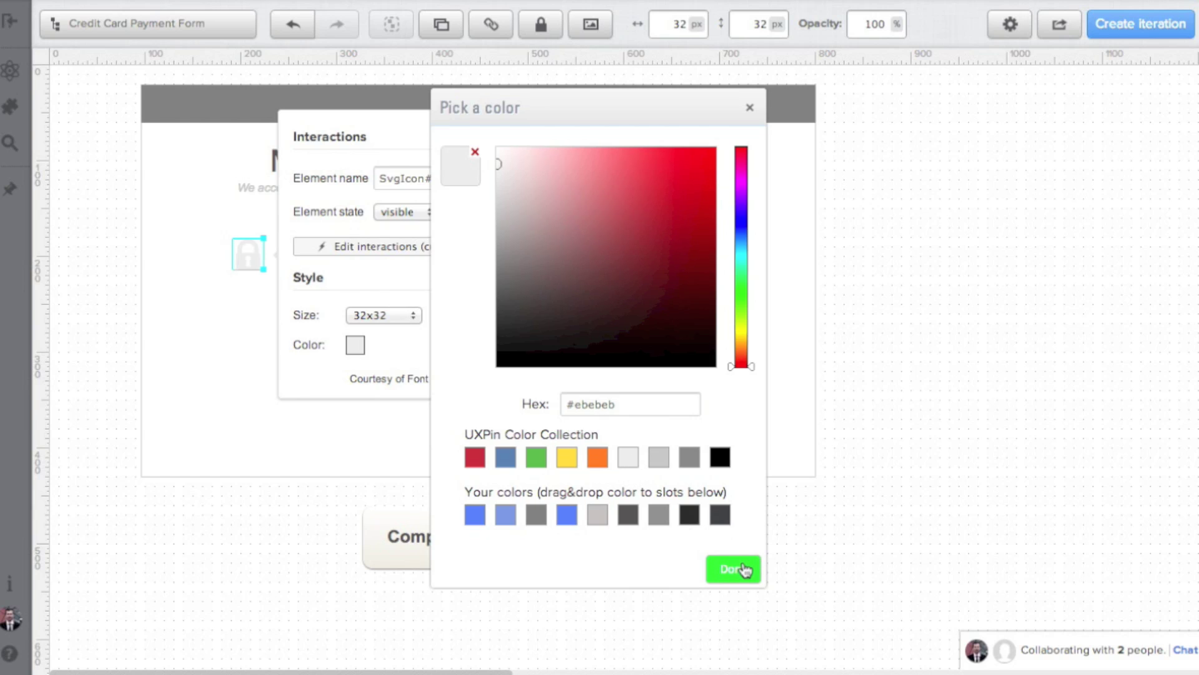
pyautogui.click(743, 568)
pyautogui.click(407, 316)
pyautogui.click(395, 295)
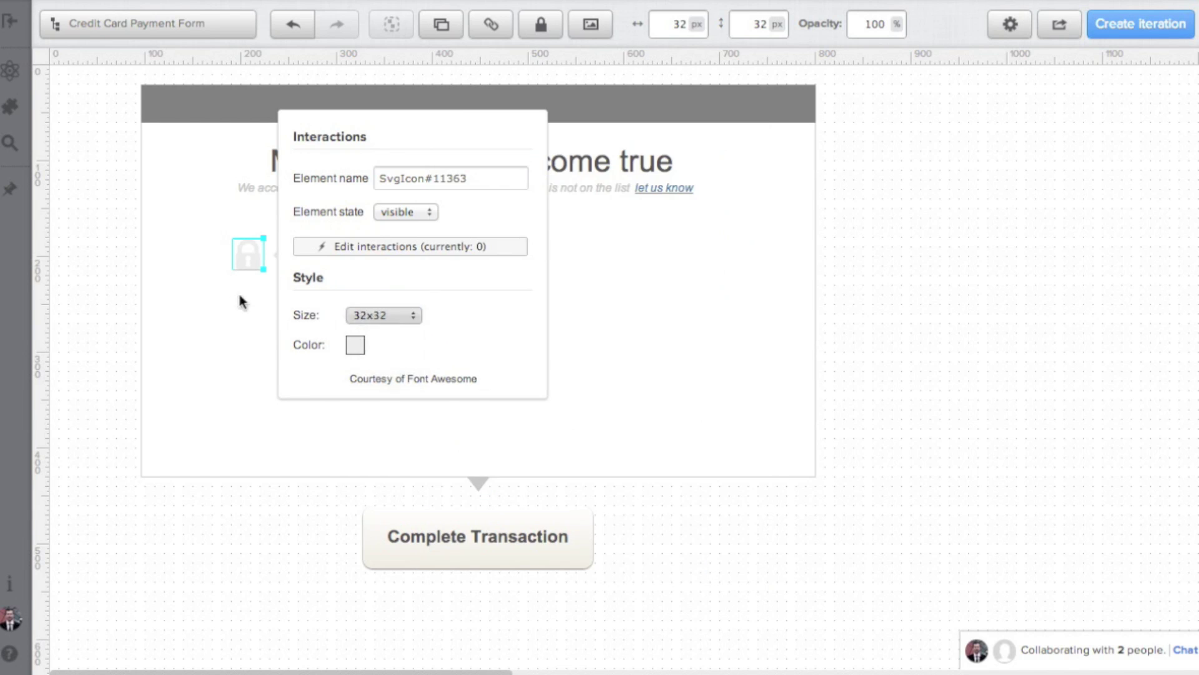
pyautogui.click(240, 253)
# - Move the lock icon to the left side of the grey header bar
pyautogui.moveTo(240, 250); pyautogui.dragTo(257, 111)
pyautogui.click(246, 105)
pyautogui.click(838, 209)
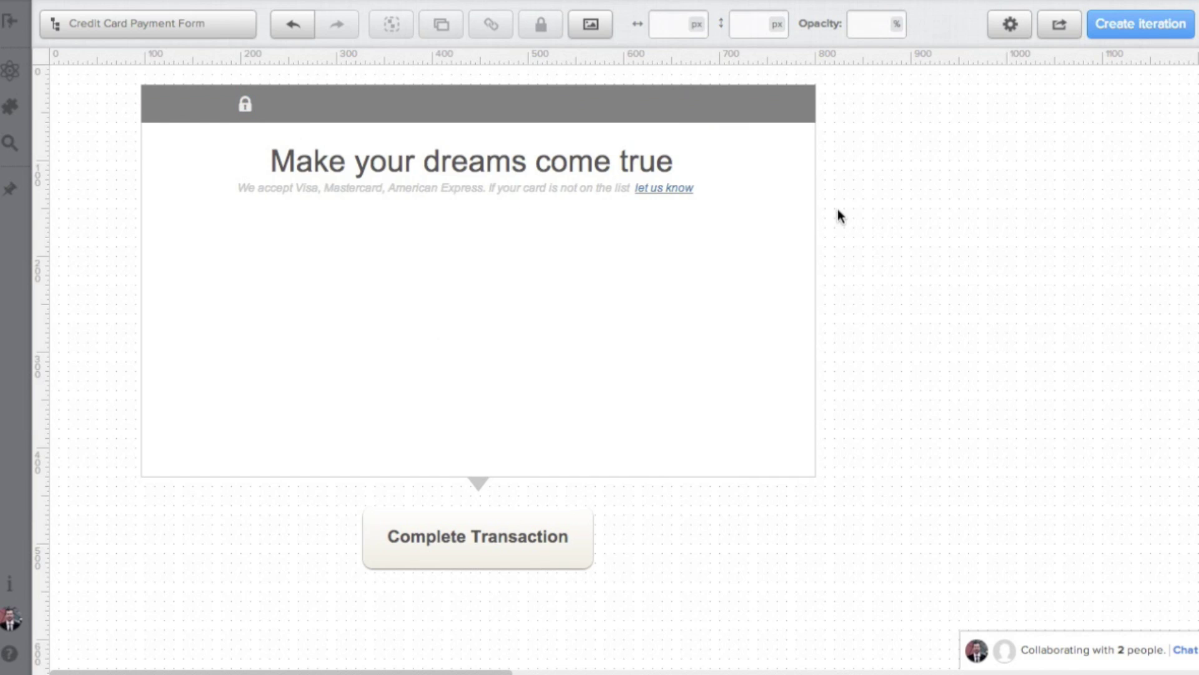
pyautogui.hotkey('ctrl', 'f')
# - Add the 128-bit SSL security message as light-grey 12 px text
pyautogui.write('text')
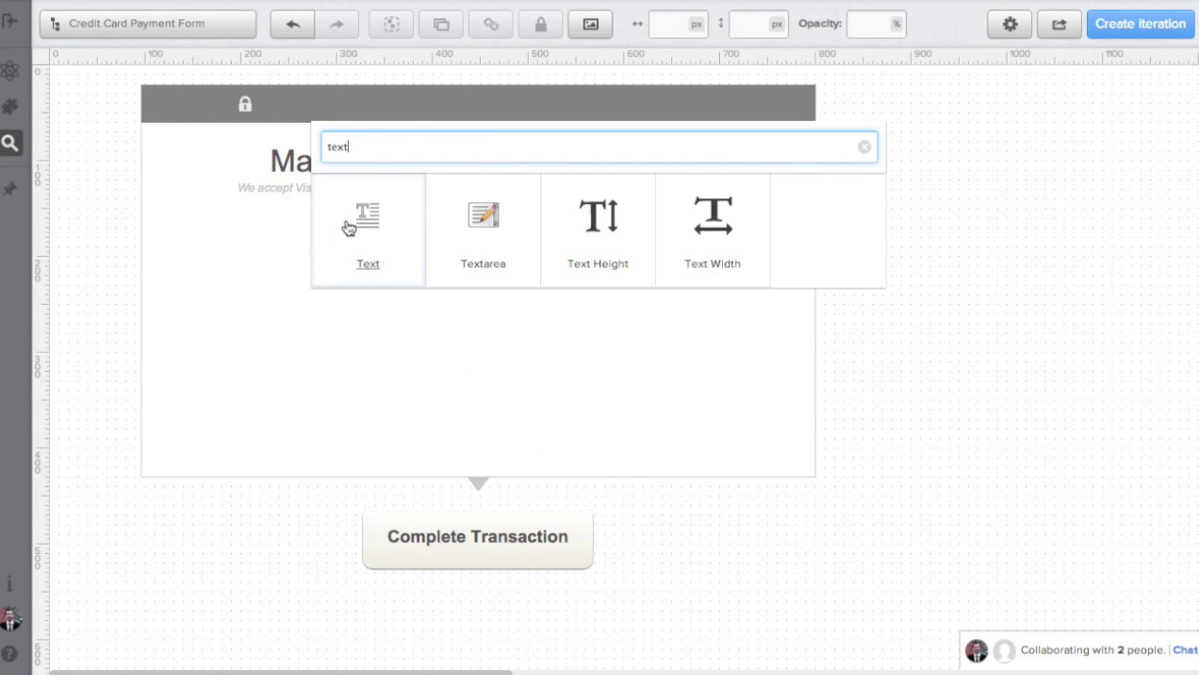
pyautogui.moveTo(348, 224); pyautogui.dragTo(341, 247)
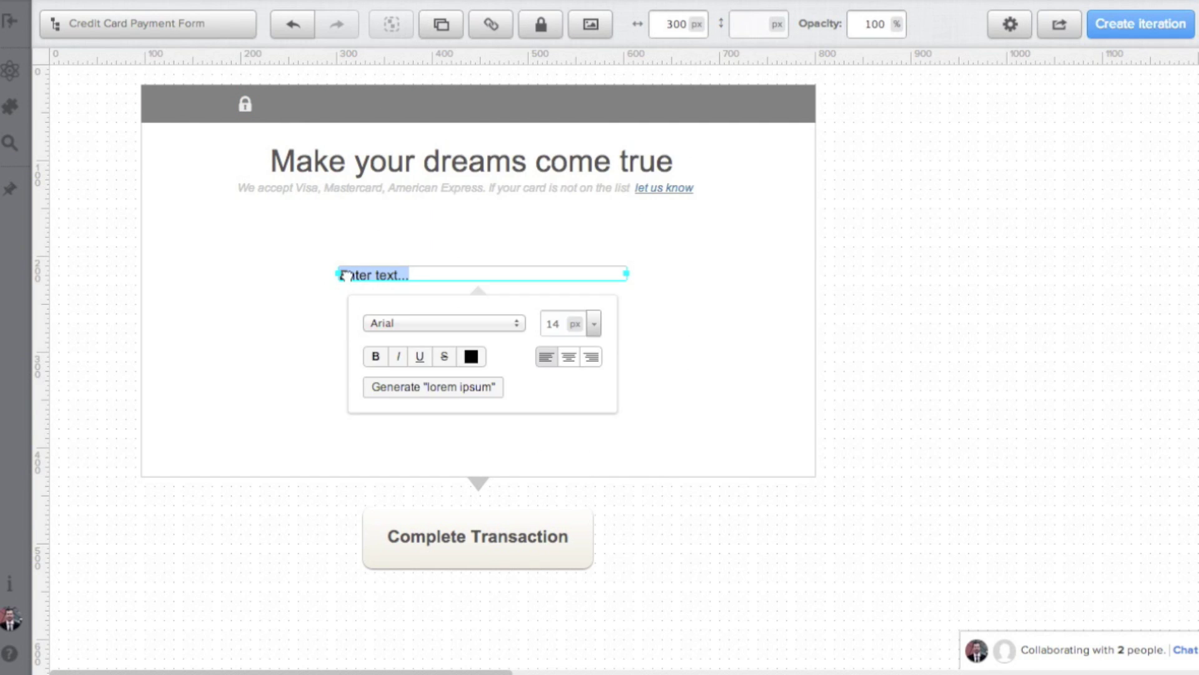
pyautogui.write('Yo')
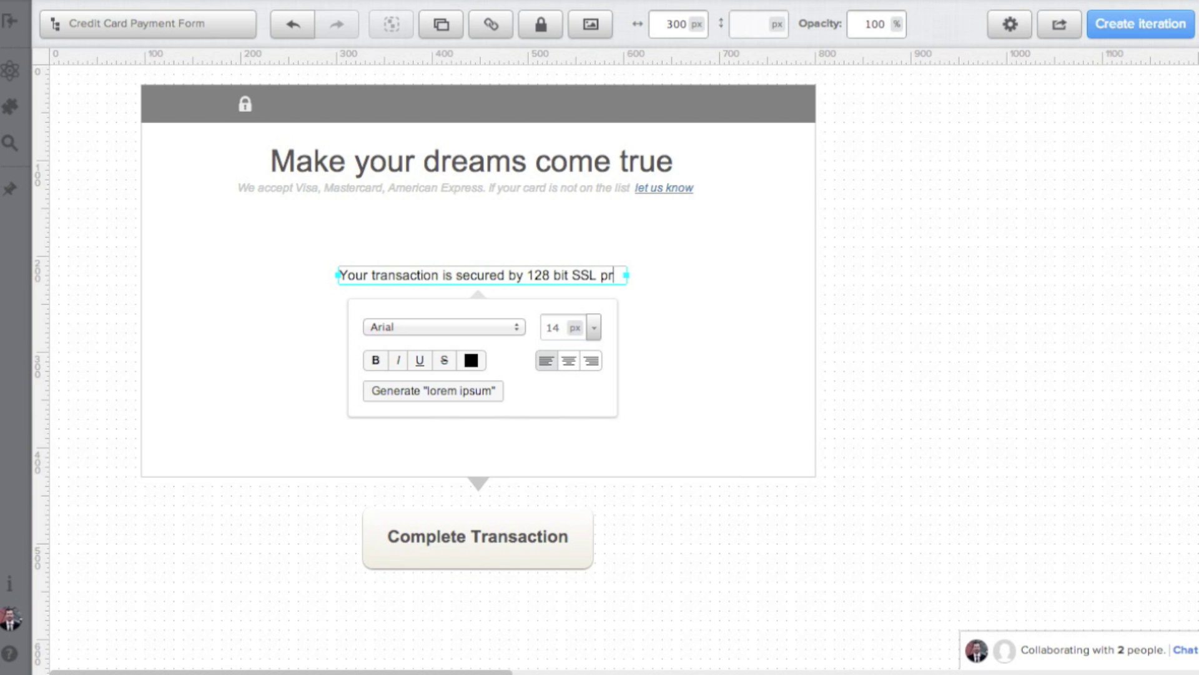
pyautogui.write("otocol. No worries. You're safe!")
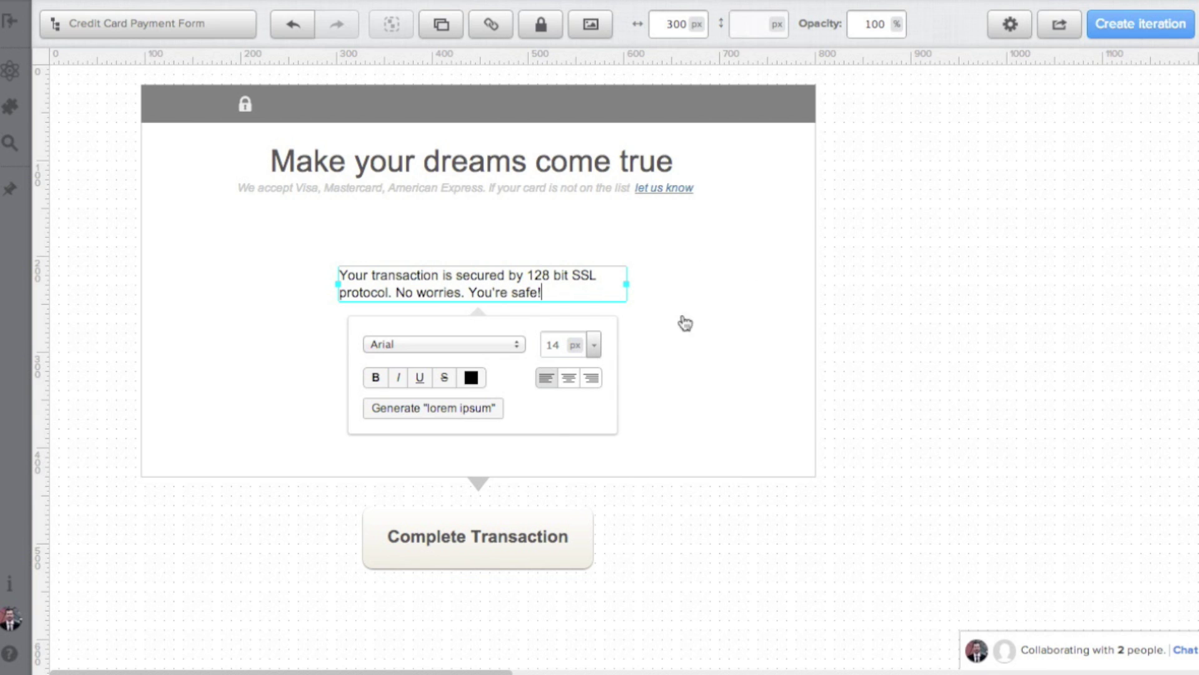
pyautogui.click(471, 378)
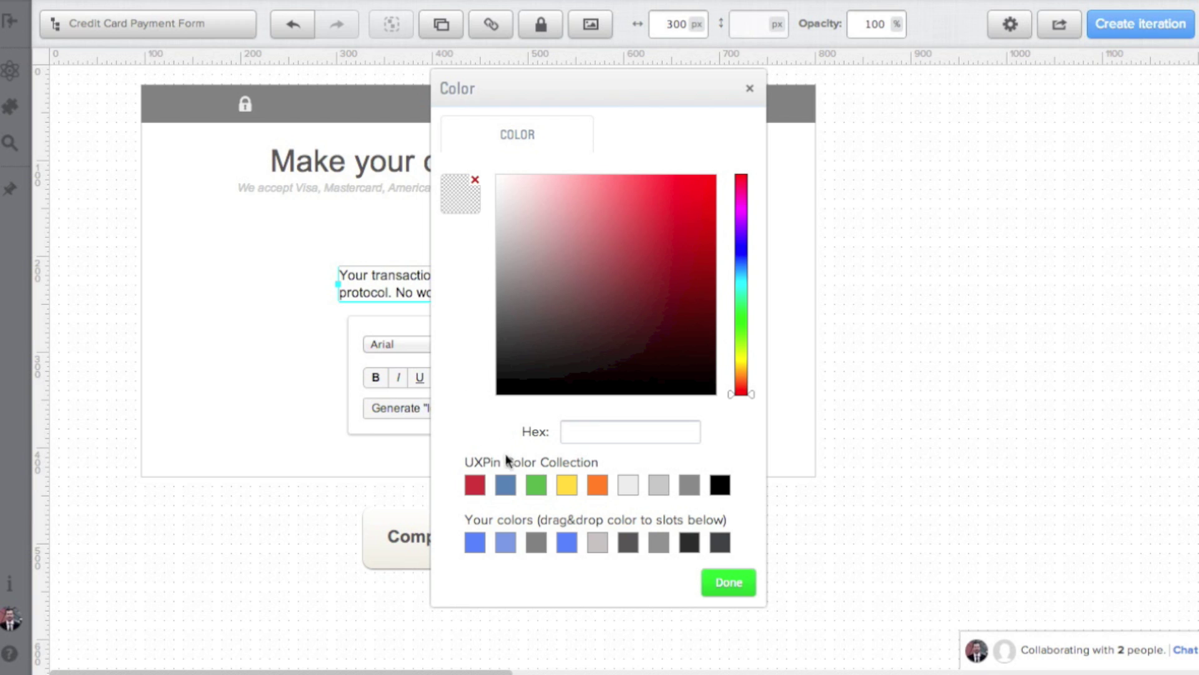
pyautogui.click(629, 485)
pyautogui.click(741, 581)
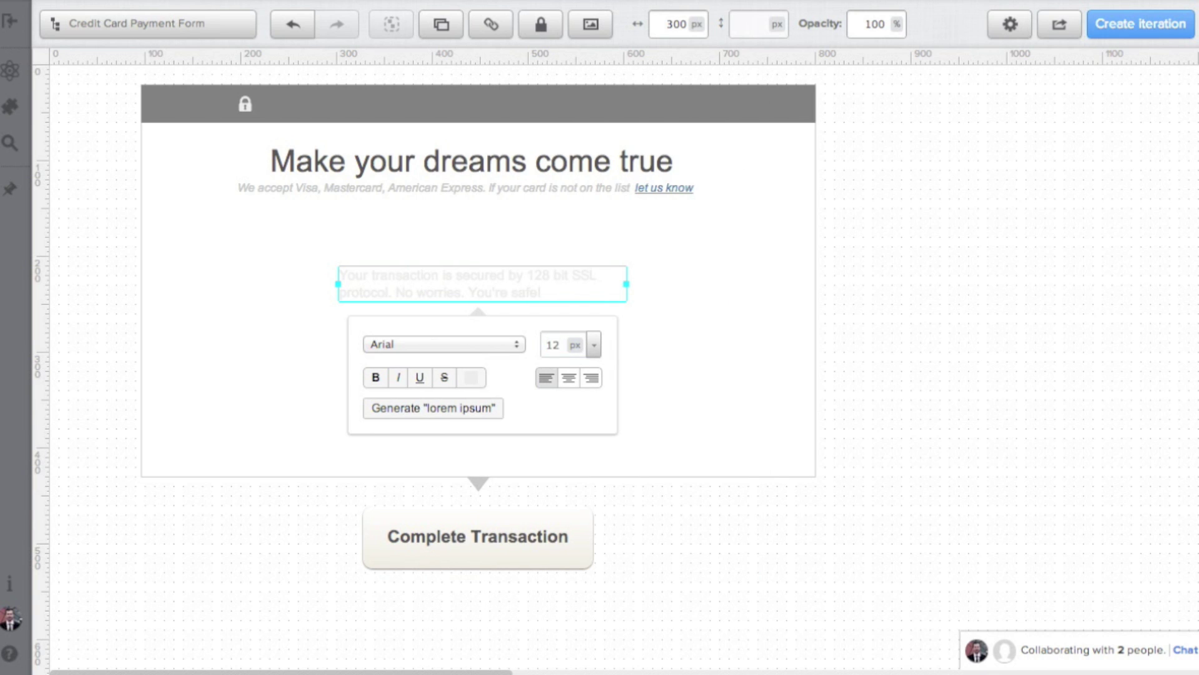
pyautogui.click(549, 348)
pyautogui.click(710, 286)
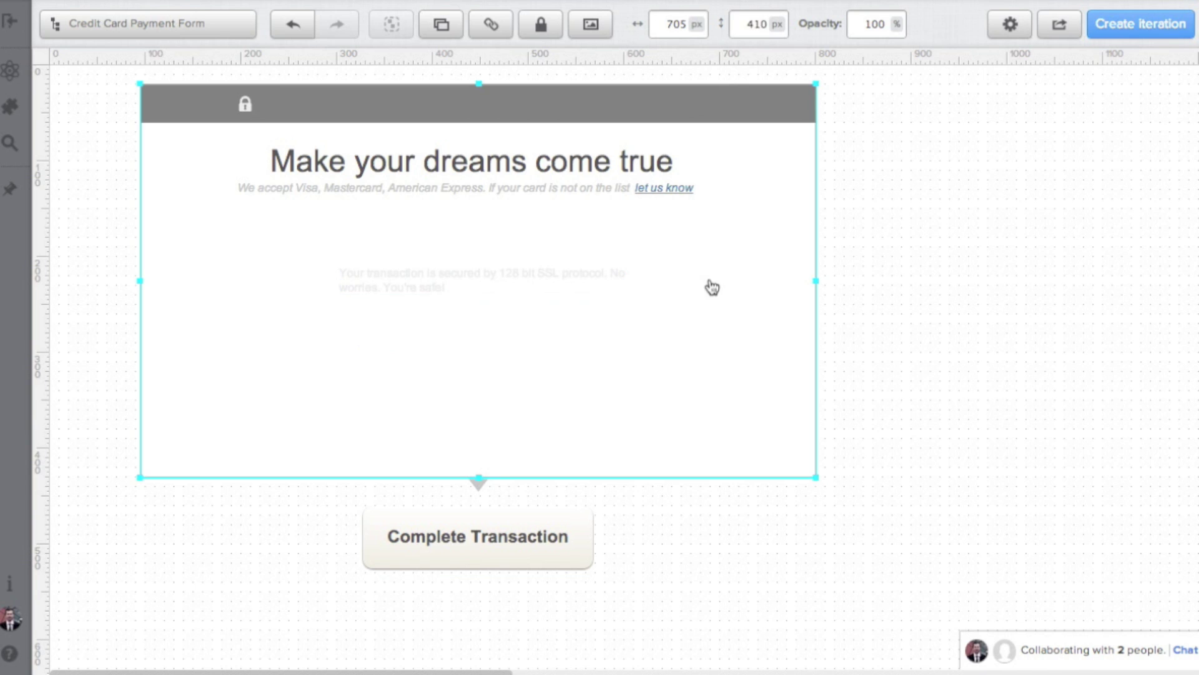
# - Place the SSL message beside the lock on one line and centre both in the header
pyautogui.click(493, 275)
pyautogui.moveTo(493, 276); pyautogui.dragTo(415, 107)
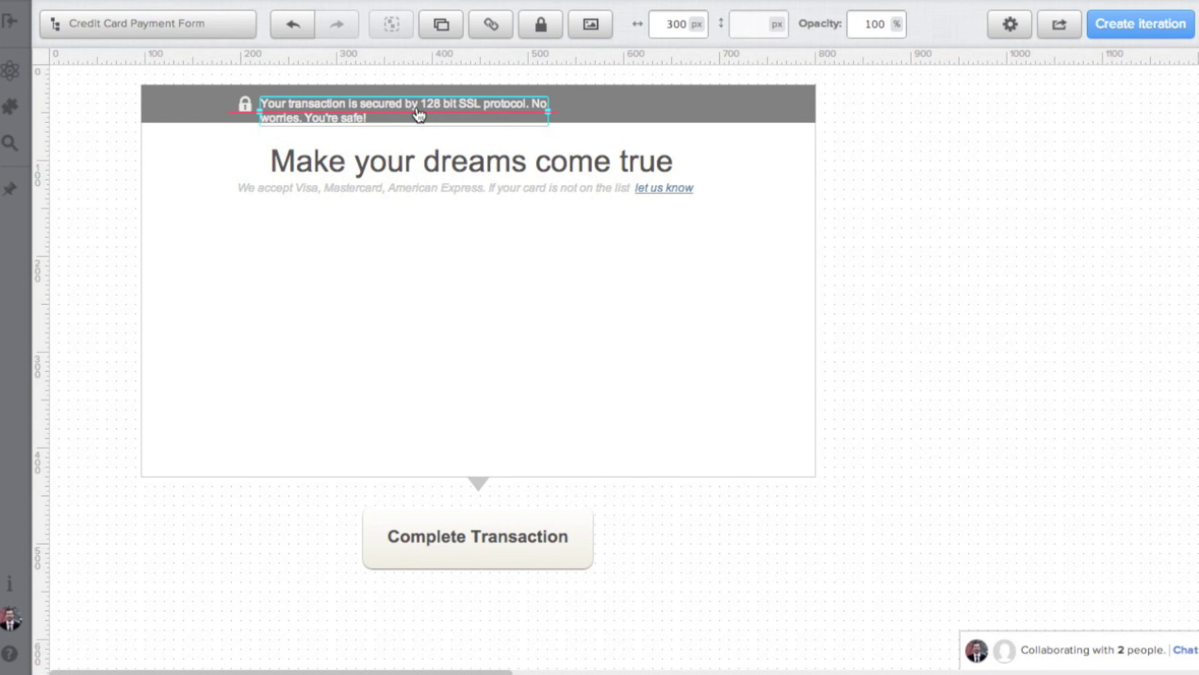
pyautogui.moveTo(548, 111); pyautogui.dragTo(673, 105)
pyautogui.click(986, 184)
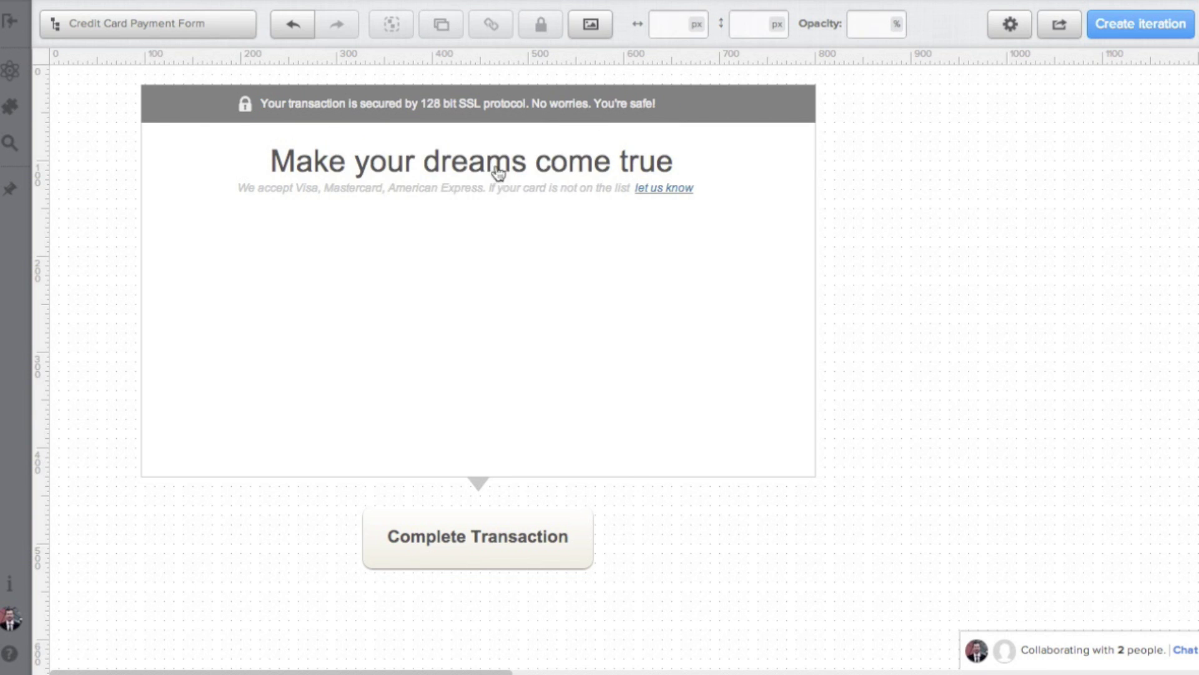
pyautogui.click(314, 110)
pyautogui.keyDown('shift'); pyautogui.click(246, 106); pyautogui.keyUp('shift')
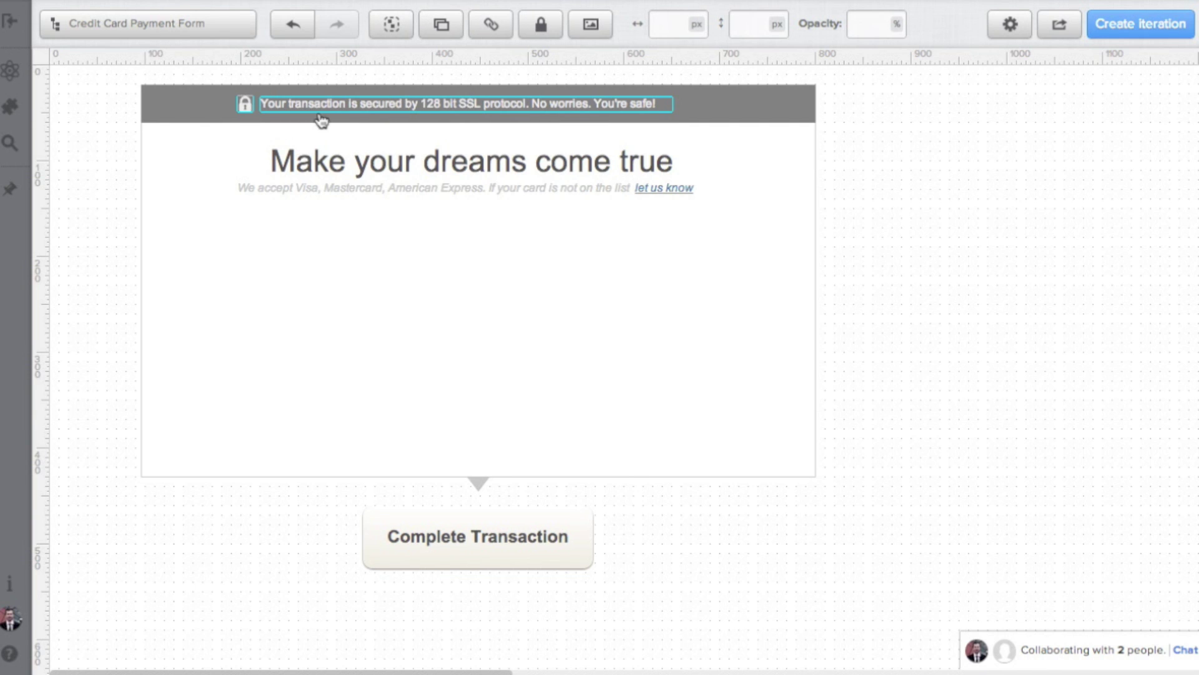
pyautogui.moveTo(391, 109); pyautogui.dragTo(493, 113)
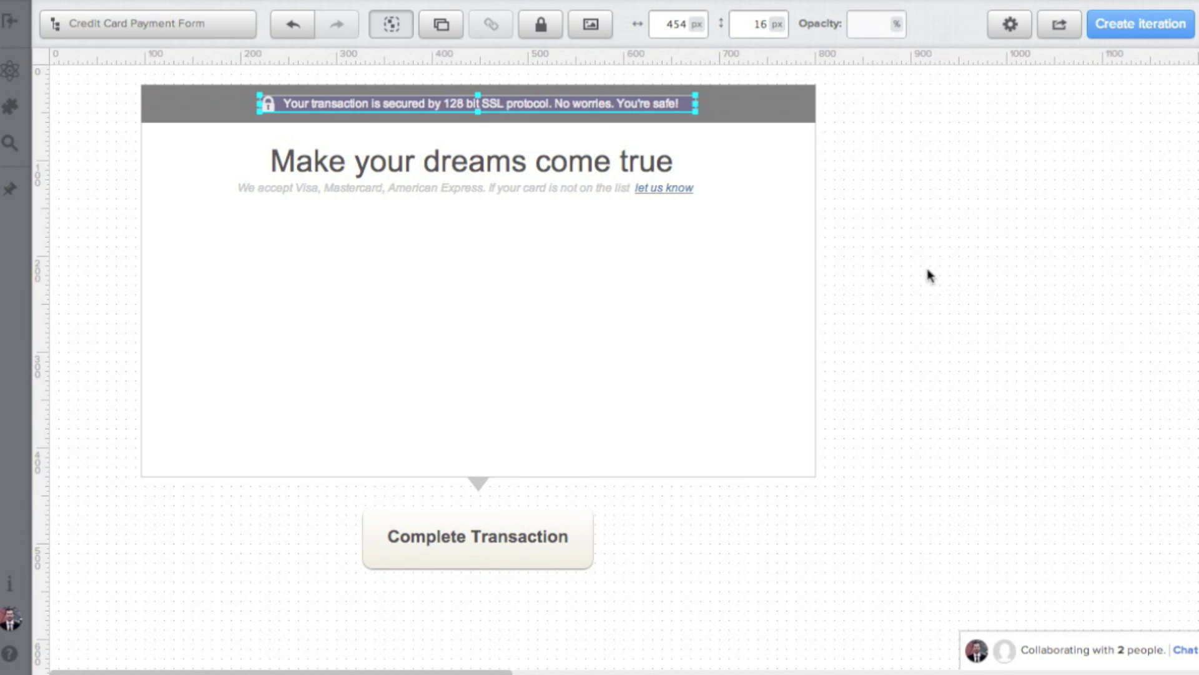
pyautogui.click(948, 283)
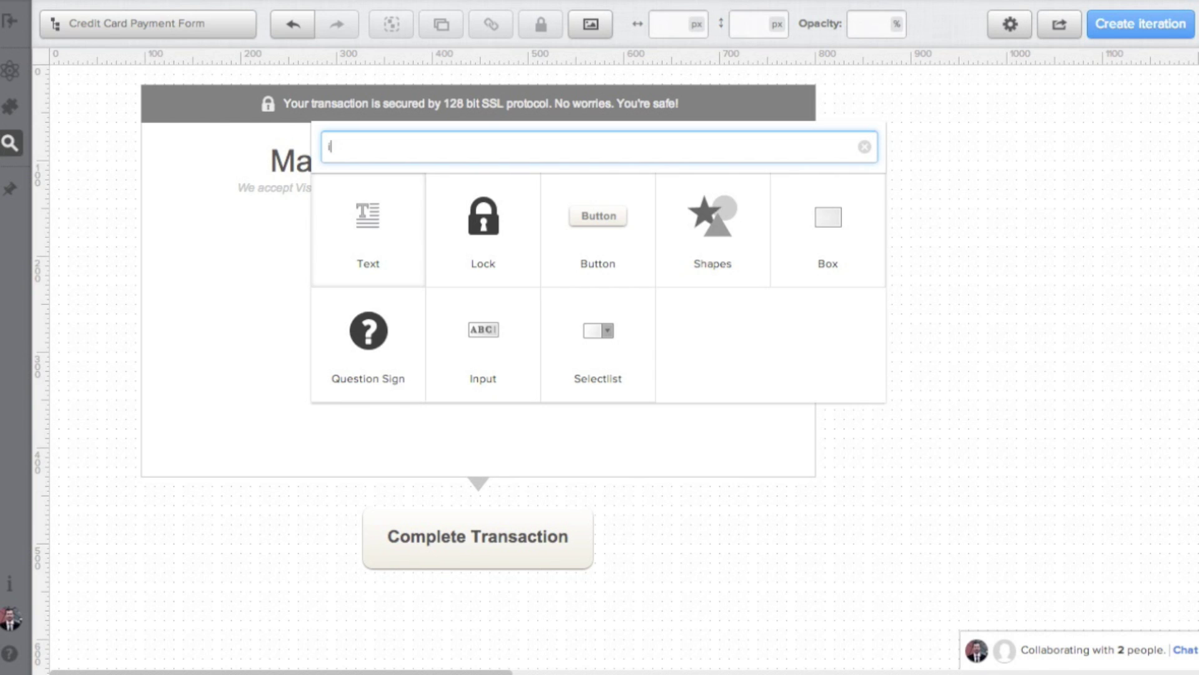
# - Place a new input field, delete its label, and widen it to 269 px
pyautogui.write('input')
pyautogui.moveTo(396, 223); pyautogui.dragTo(339, 284)
pyautogui.doubleClick(265, 278)
pyautogui.press('BackSpace')
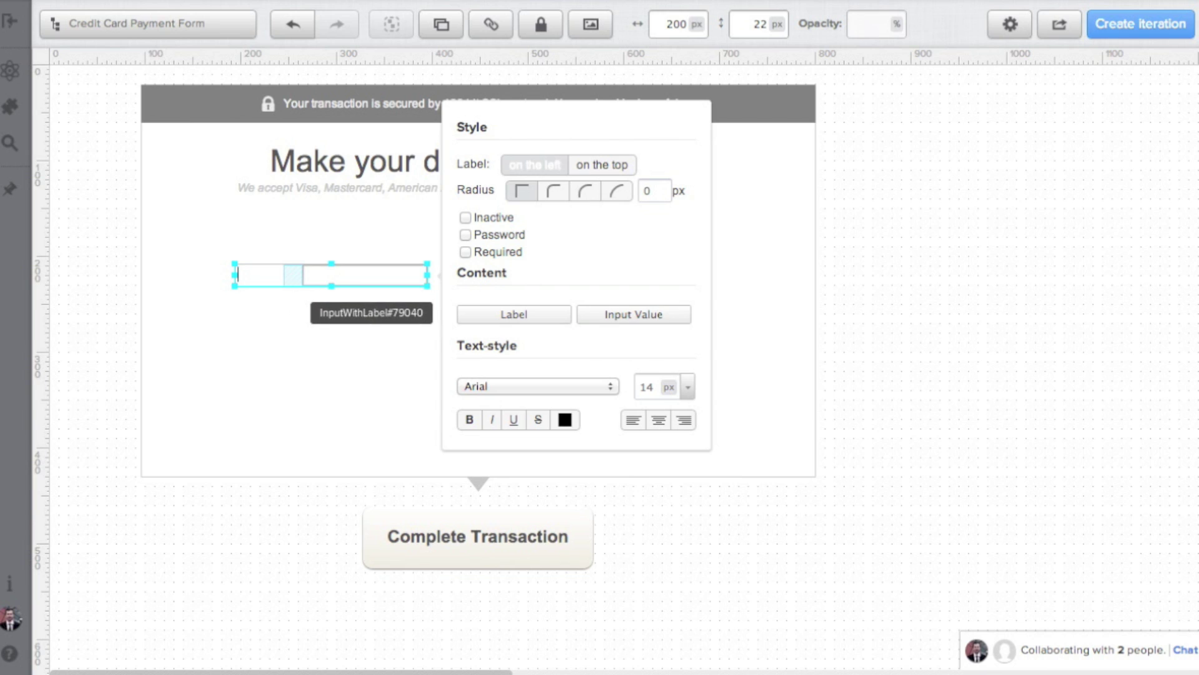
pyautogui.moveTo(292, 276); pyautogui.dragTo(255, 275)
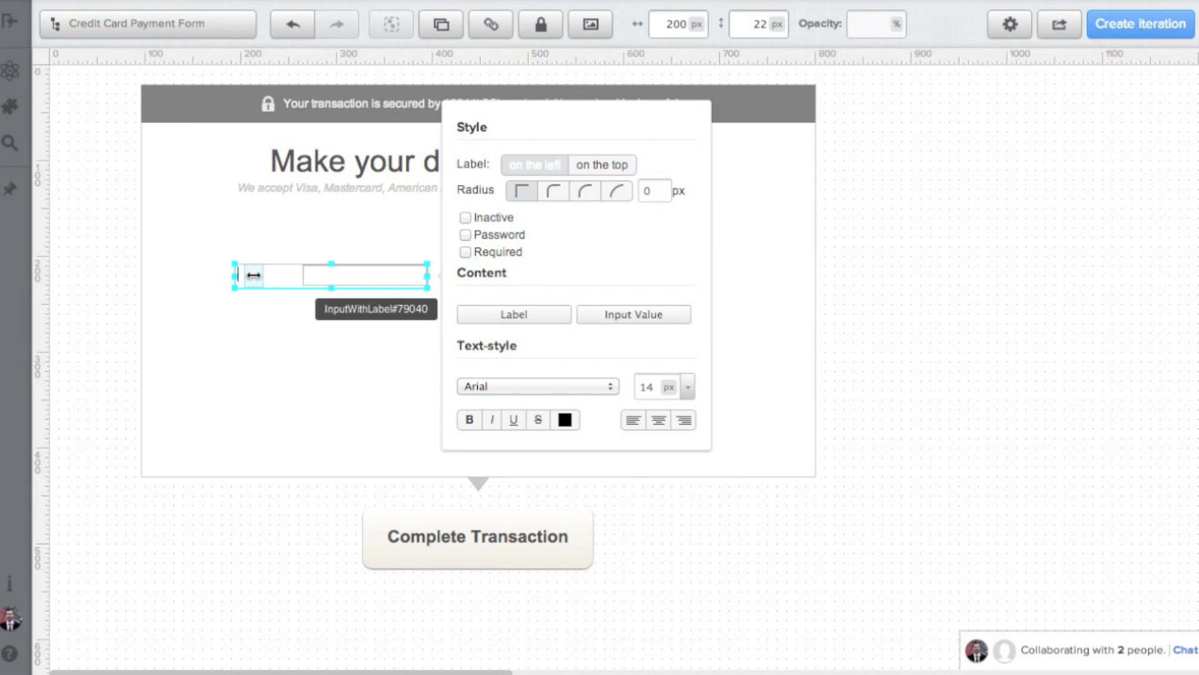
pyautogui.click(281, 329)
pyautogui.click(428, 279)
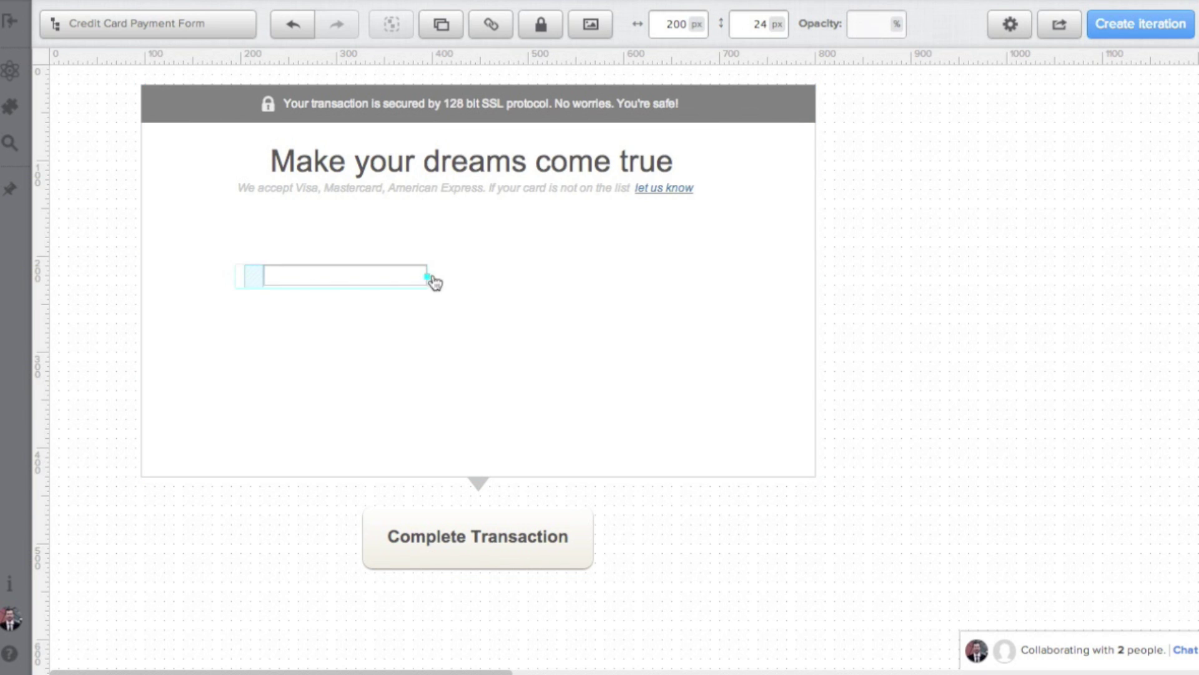
pyautogui.moveTo(434, 279); pyautogui.dragTo(494, 279)
pyautogui.moveTo(268, 273); pyautogui.dragTo(275, 273)
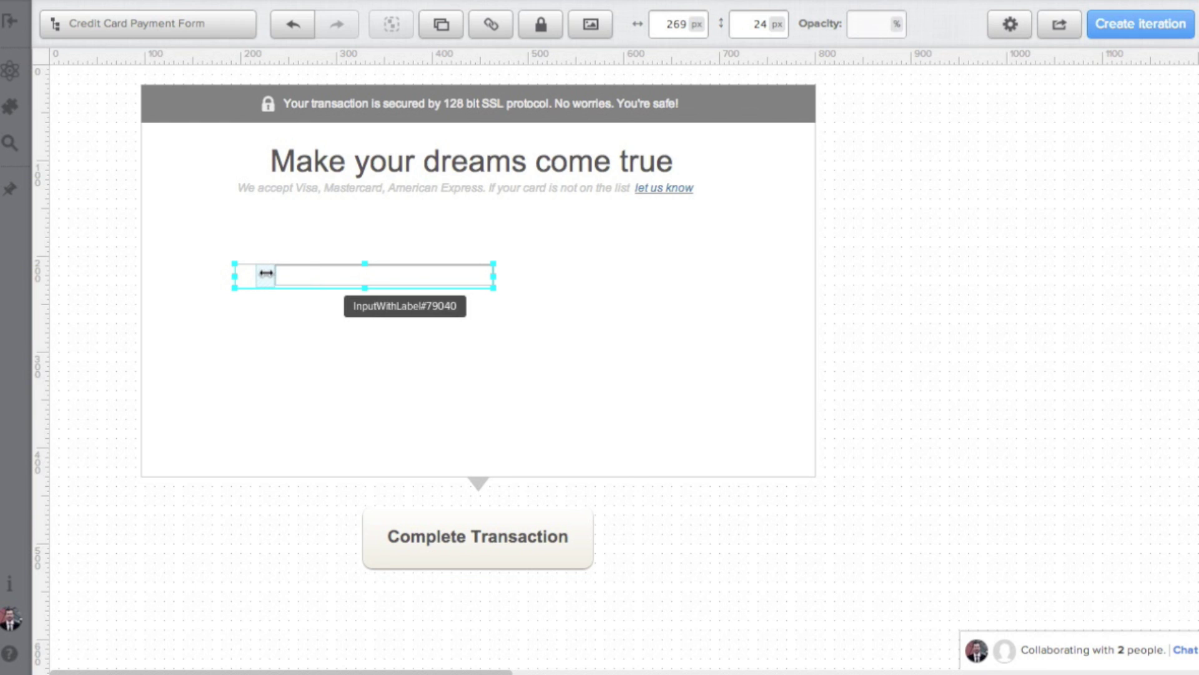
pyautogui.click(335, 324)
# - Move the input up under the subtitle, then Alt-drag a copy lower and shrink it to 85 px
pyautogui.moveTo(398, 284); pyautogui.dragTo(367, 254)
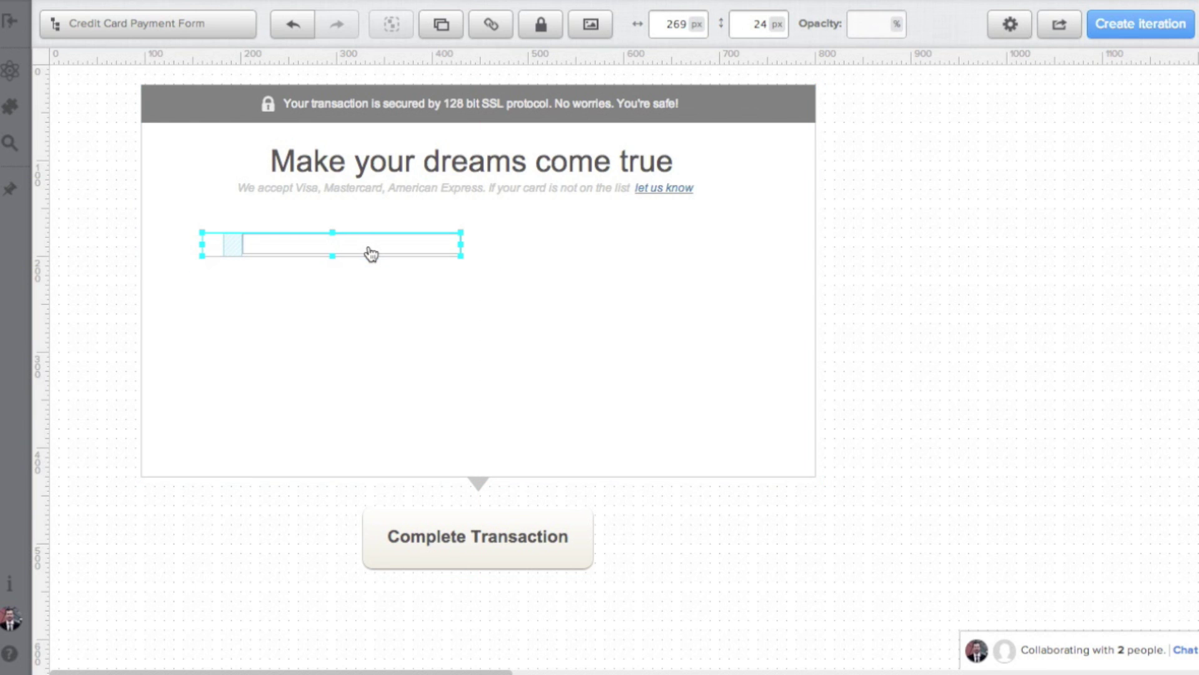
pyautogui.click(372, 316)
pyautogui.click(394, 257)
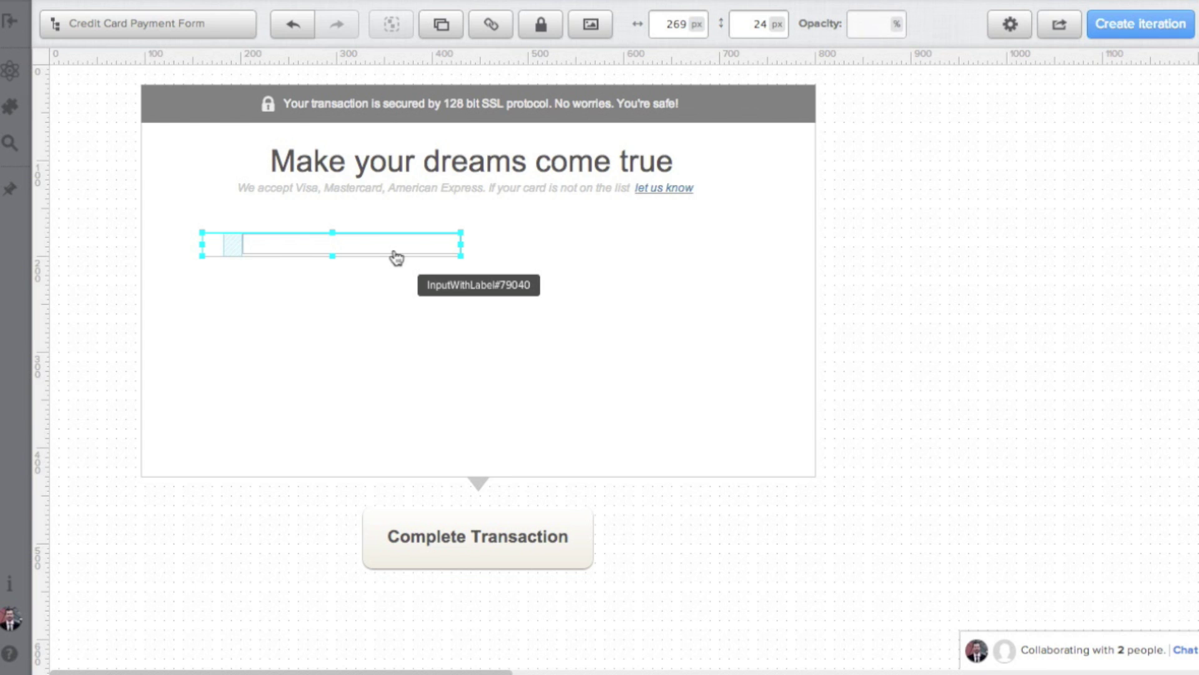
pyautogui.click(332, 257)
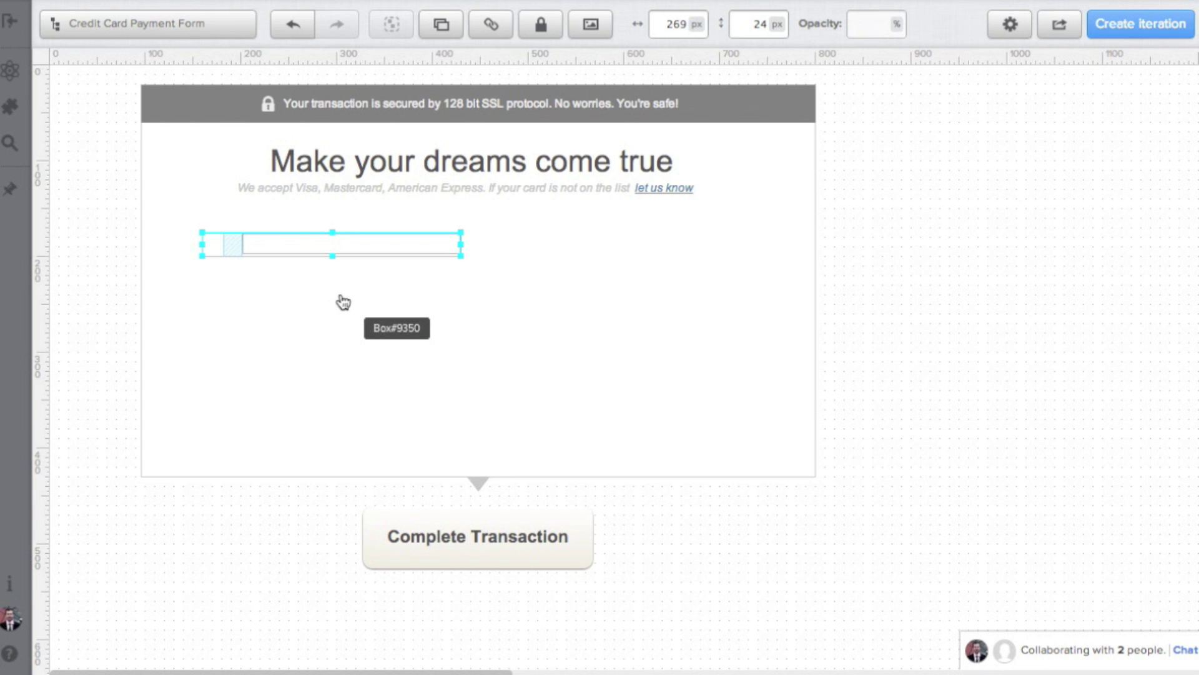
pyautogui.click(383, 260)
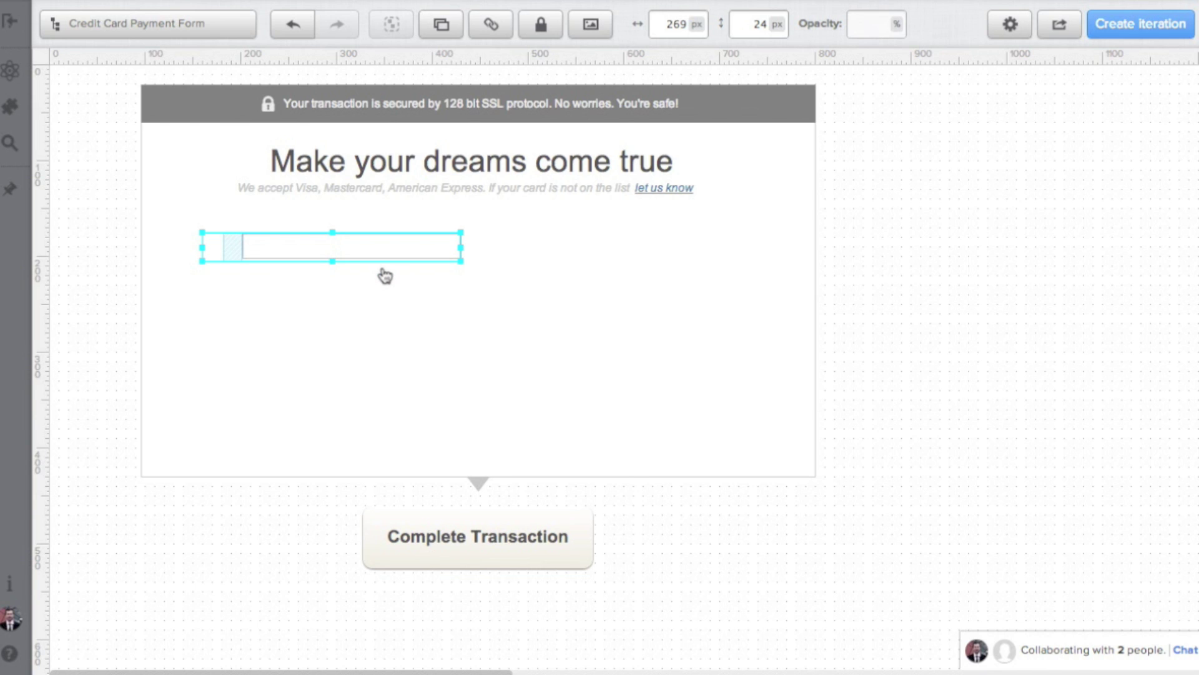
pyautogui.moveTo(384, 267); pyautogui.dragTo(282, 356)
pyautogui.click(262, 377)
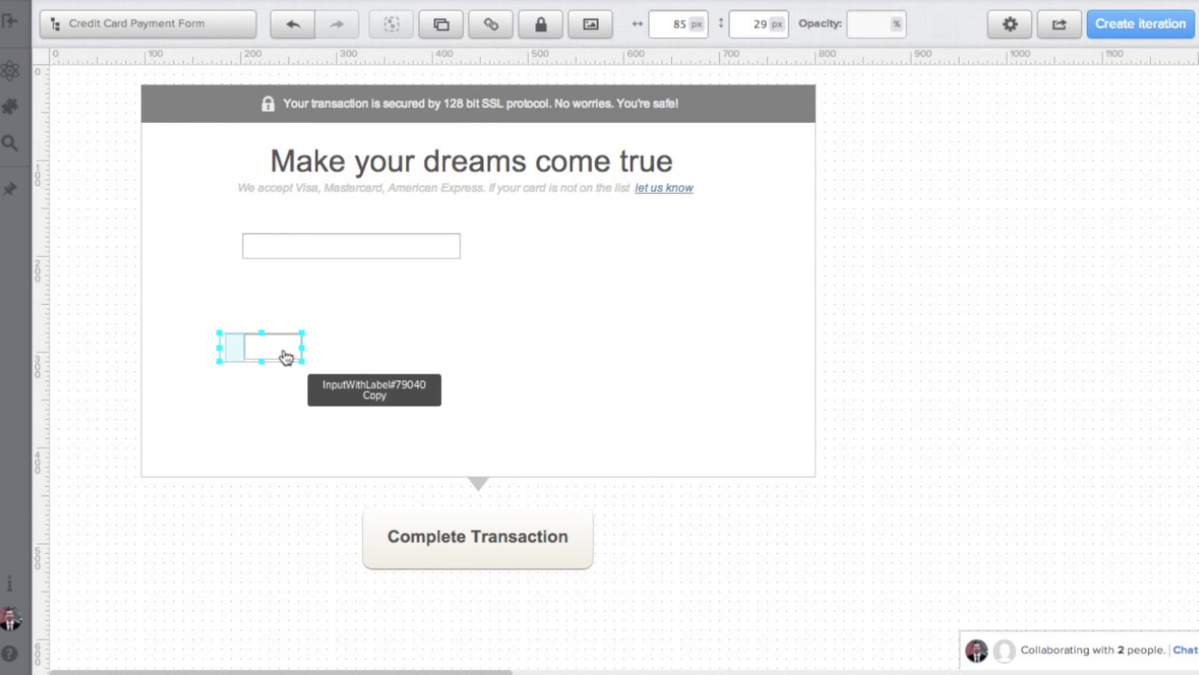
# - Add a select list with option 'Month' under the wide input and resize it smaller
pyautogui.click(340, 366)
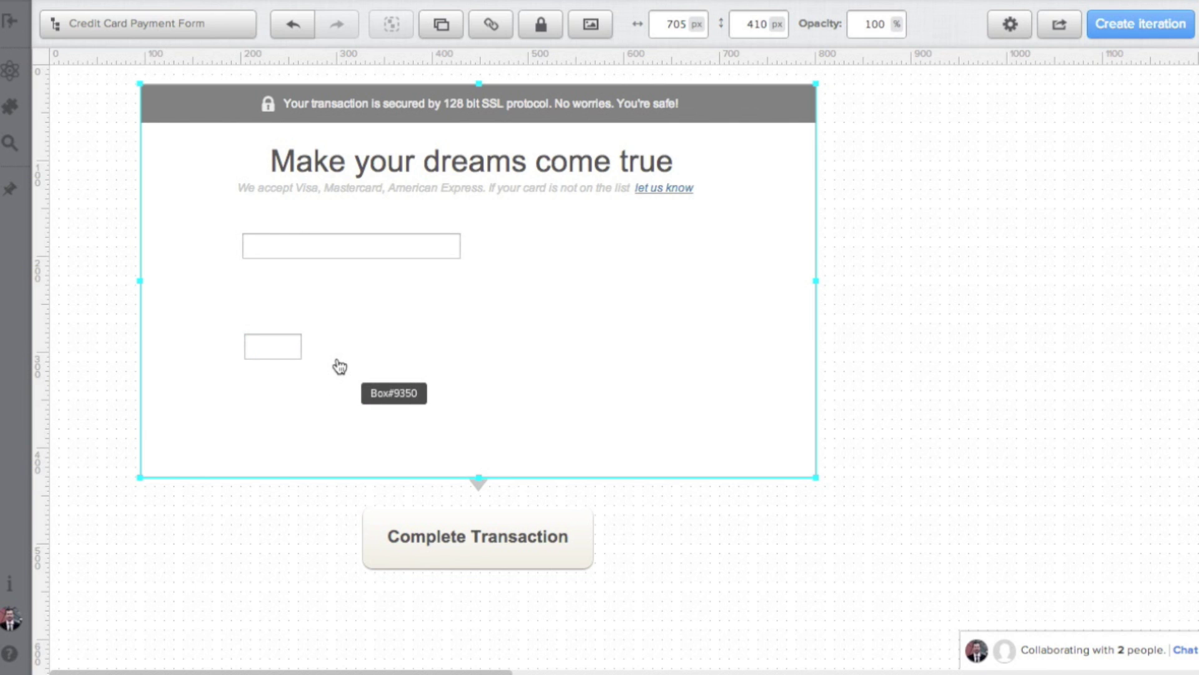
pyautogui.hotkey('ctrl', 'f')
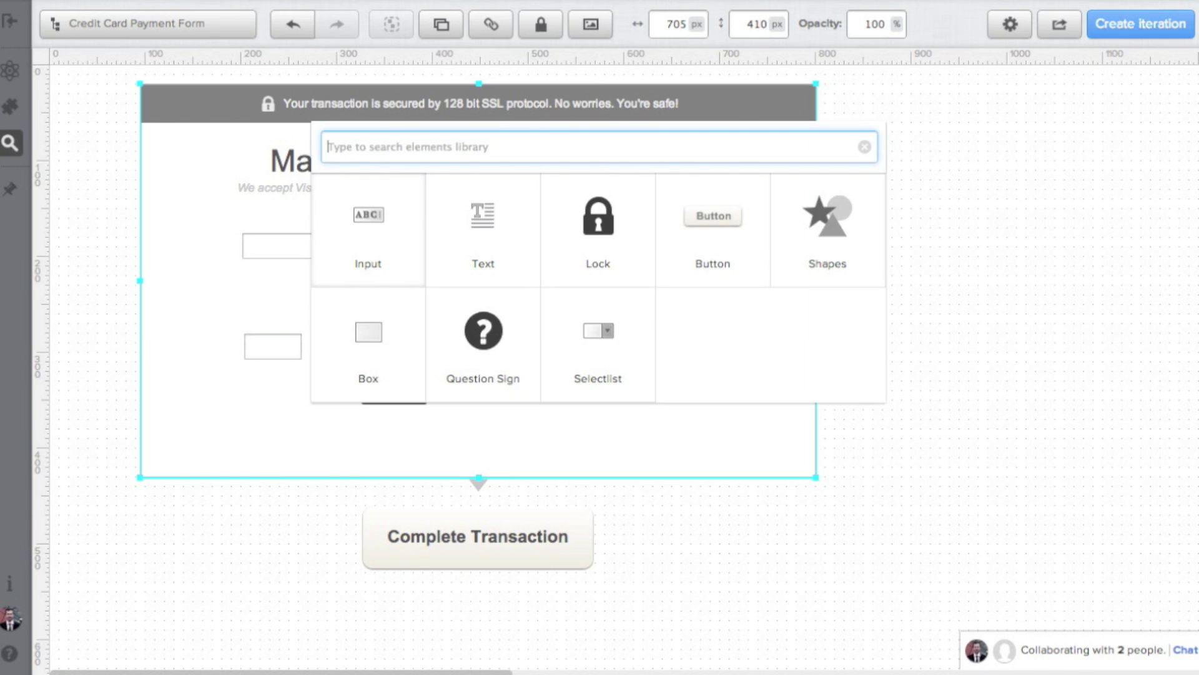
pyautogui.write('select')
pyautogui.moveTo(339, 228); pyautogui.dragTo(366, 219)
pyautogui.hotkey('ctrl', 'a')
pyautogui.write('Mo')
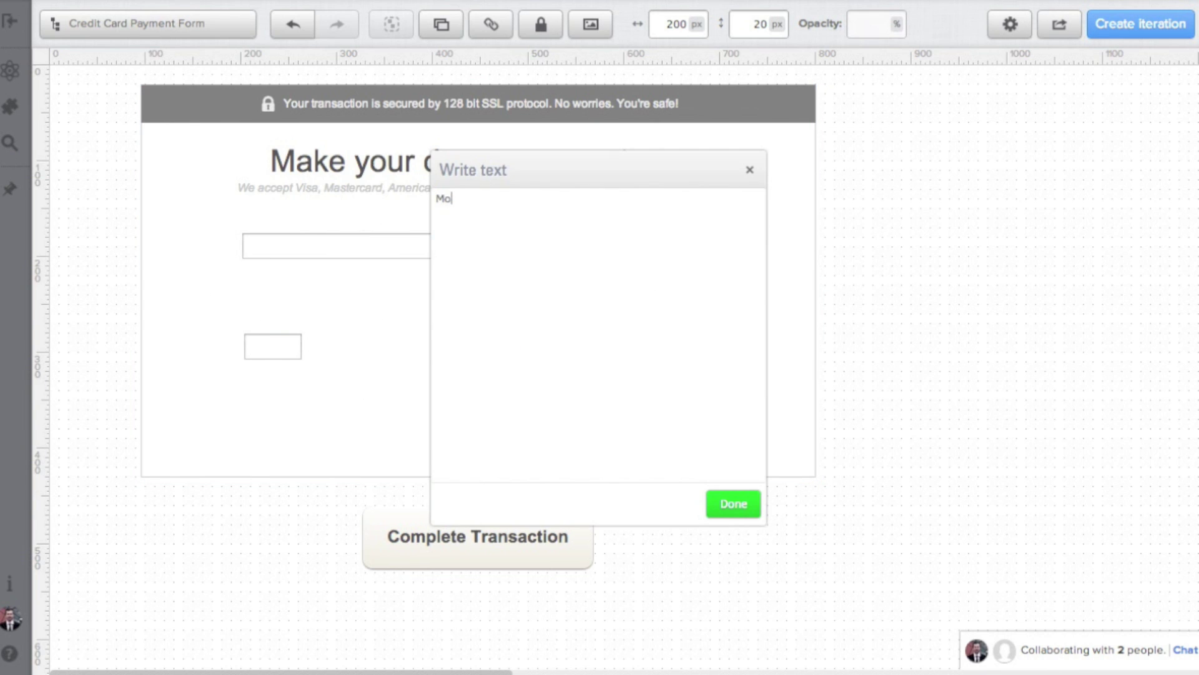
pyautogui.click(734, 503)
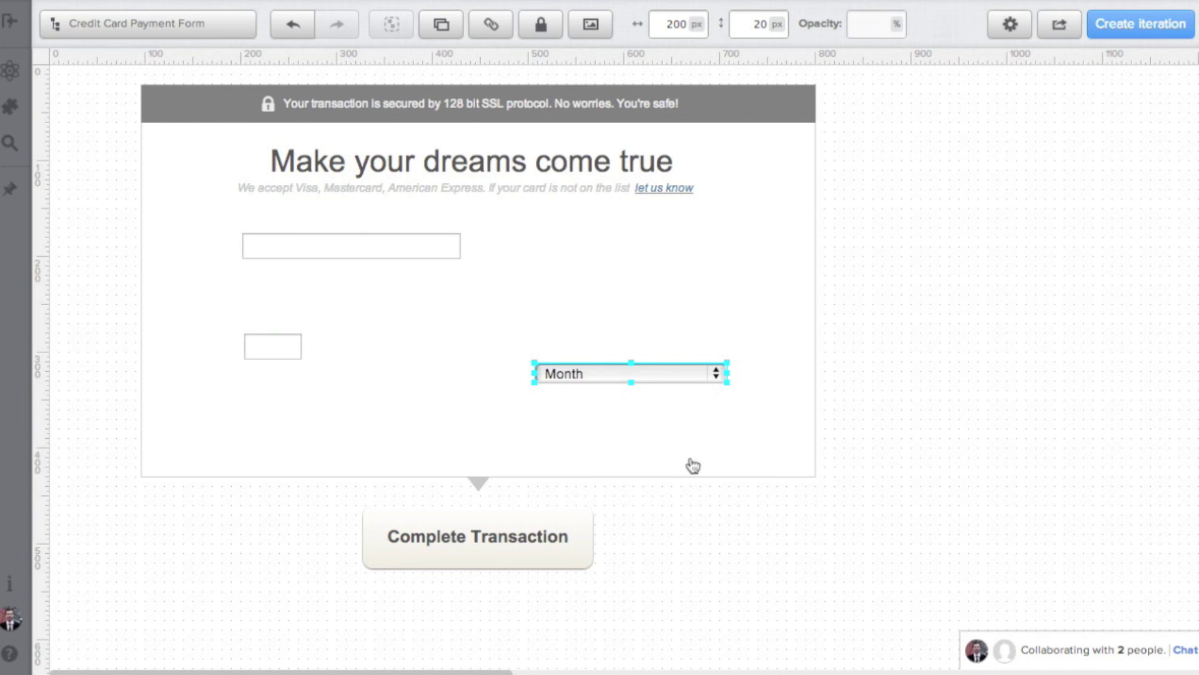
pyautogui.moveTo(638, 374); pyautogui.dragTo(357, 294)
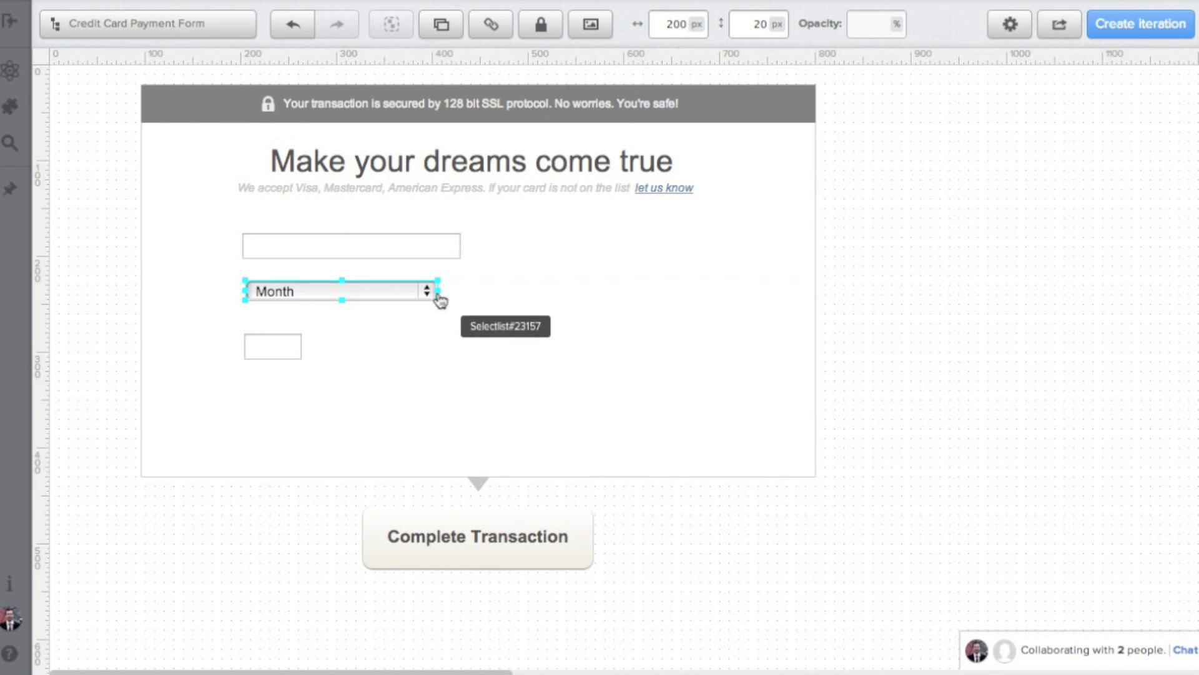
pyautogui.moveTo(428, 306); pyautogui.dragTo(332, 314)
pyautogui.click(364, 329)
# - Duplicate the Month select to its right, rename it 'Year', and widen it
pyautogui.click(289, 291)
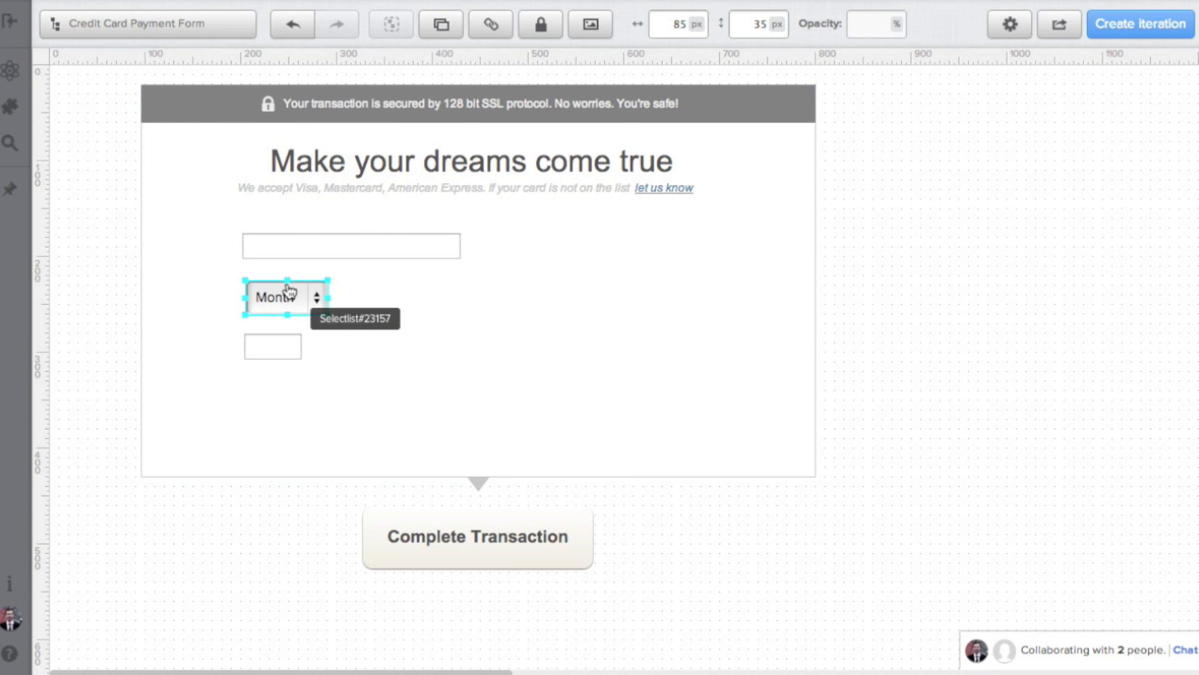
pyautogui.moveTo(289, 290); pyautogui.dragTo(413, 307)
pyautogui.doubleClick(412, 306)
pyautogui.hotkey('ctrl', 'a')
pyautogui.write('Yea')
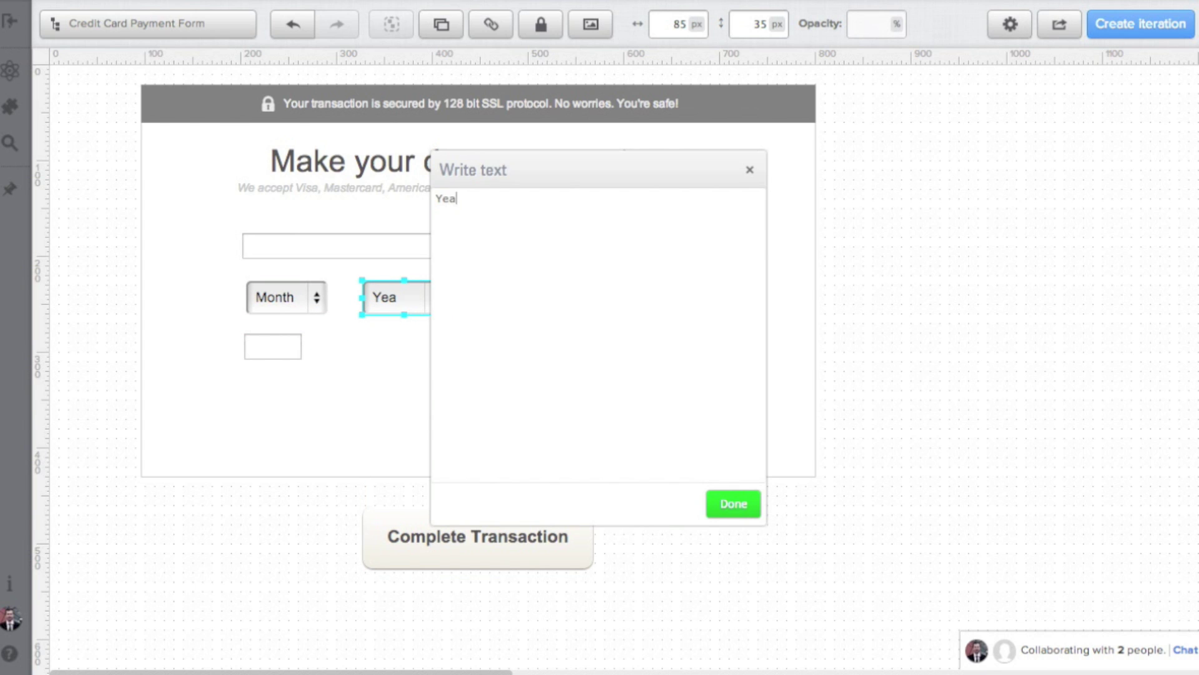
pyautogui.click(731, 506)
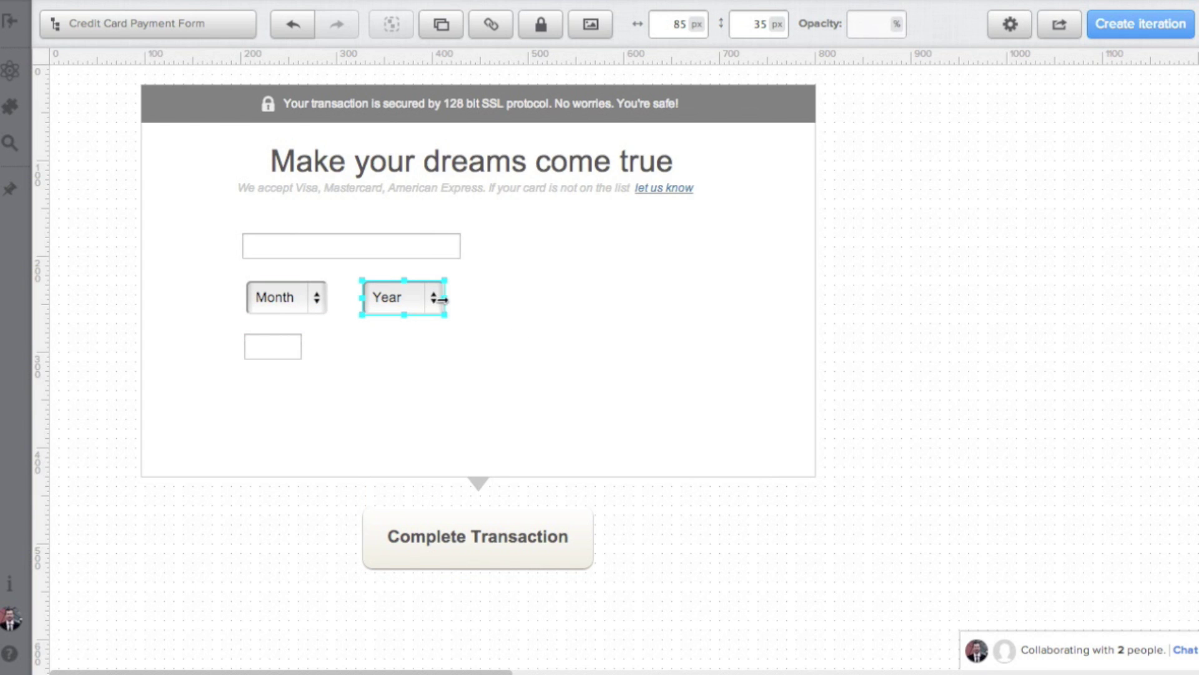
pyautogui.moveTo(442, 298); pyautogui.dragTo(461, 300)
pyautogui.click(477, 414)
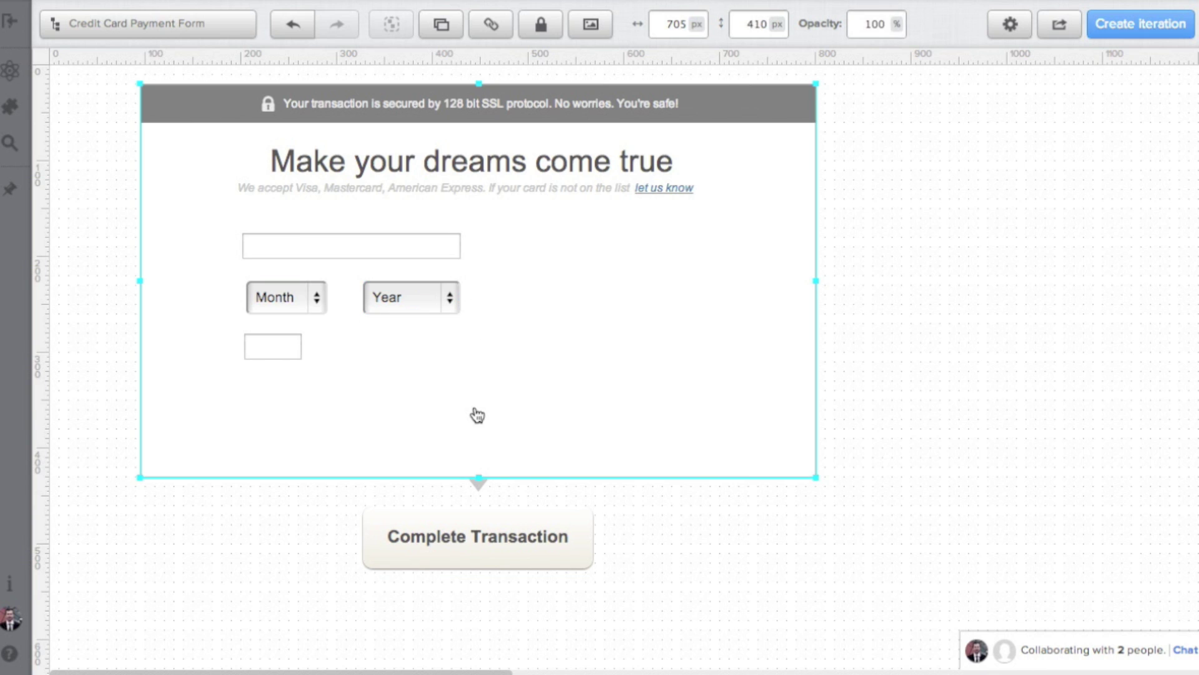
pyautogui.click(412, 315)
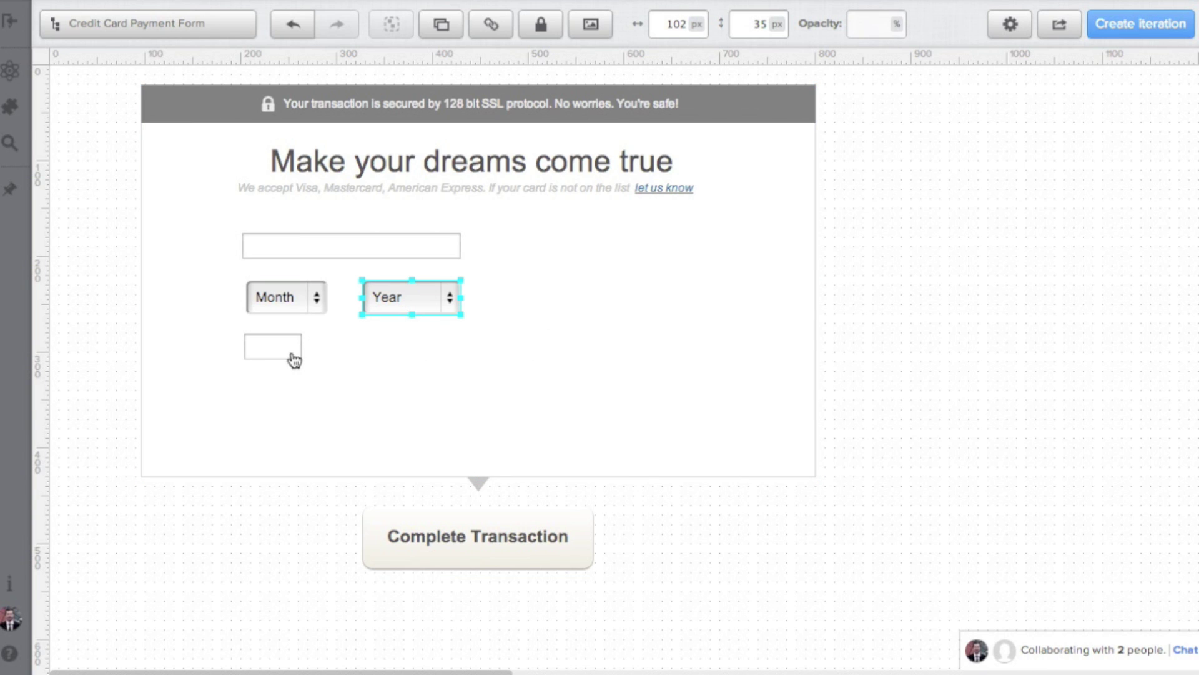
# - Move the small input box further down and shift both selects down together
pyautogui.moveTo(286, 356); pyautogui.dragTo(283, 397)
pyautogui.click(322, 309)
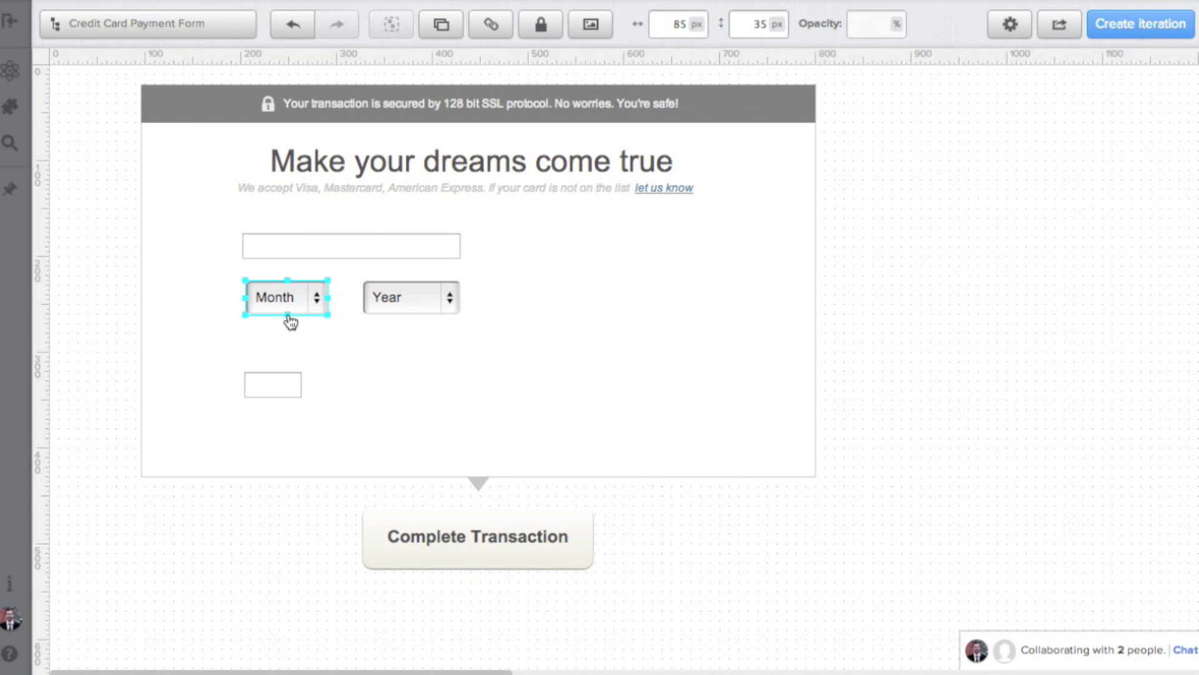
pyautogui.keyDown('shift'); pyautogui.click(396, 302); pyautogui.keyUp('shift')
pyautogui.moveTo(396, 303); pyautogui.dragTo(410, 328)
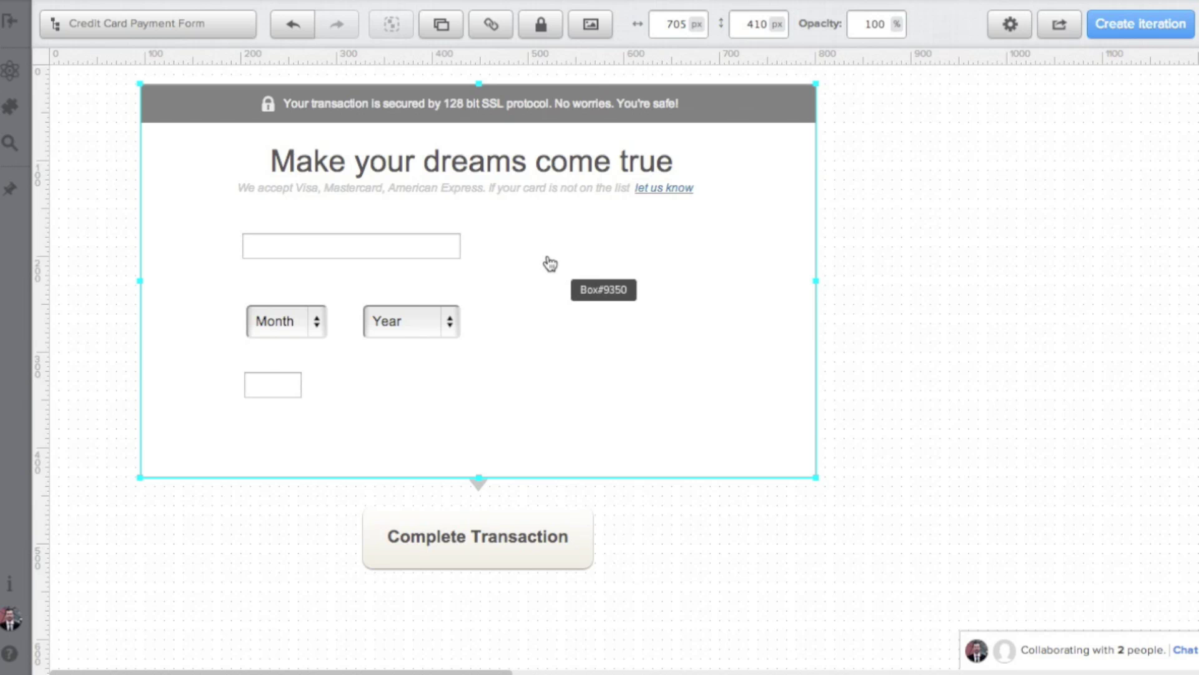
# - Add a '$10' price text in dark grey at 28 px
pyautogui.hotkey('ctrl', 'f')
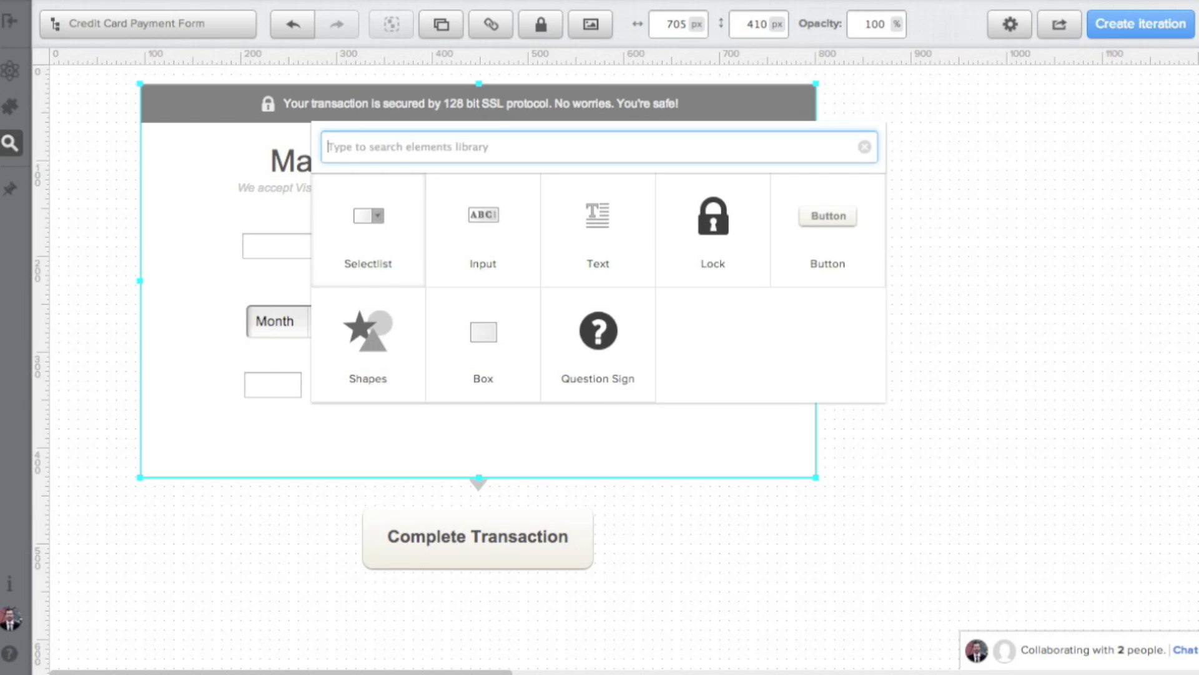
pyautogui.moveTo(554, 234); pyautogui.dragTo(678, 270)
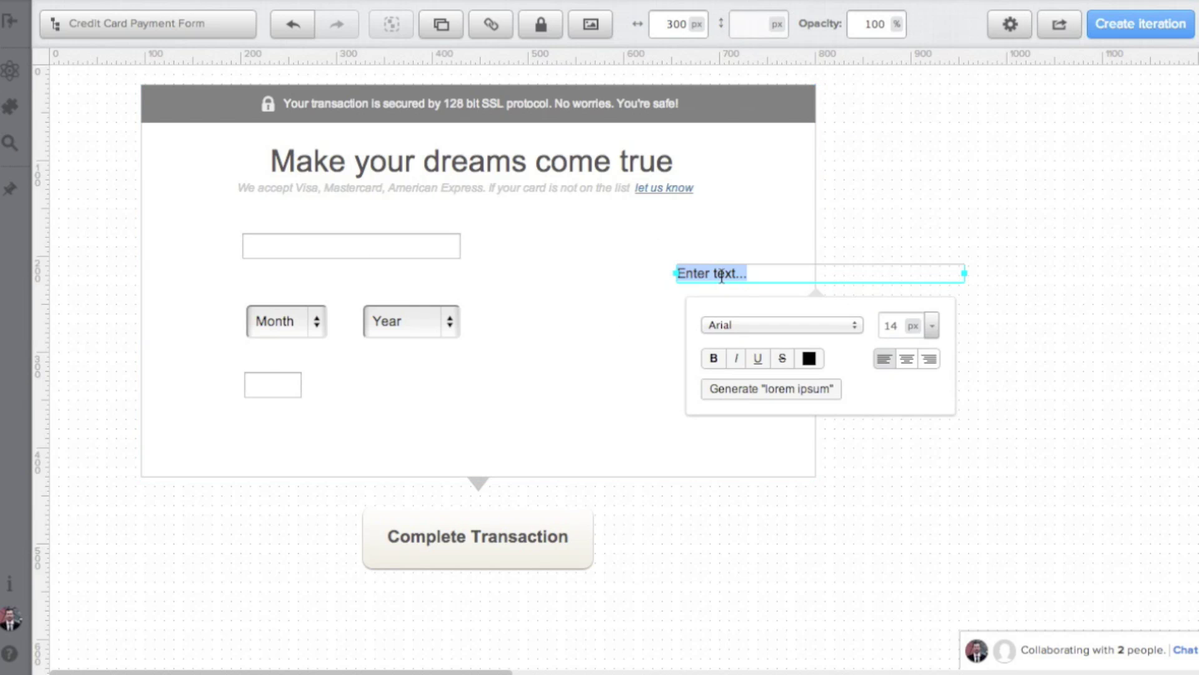
pyautogui.write('10')
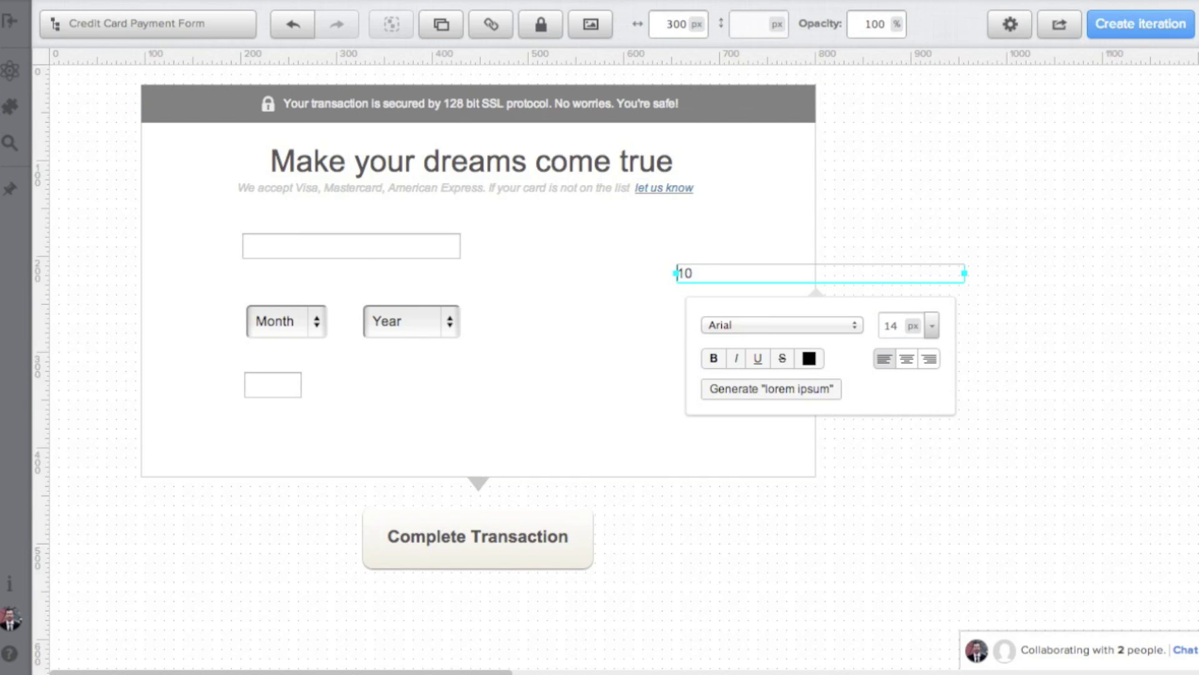
pyautogui.click(931, 325)
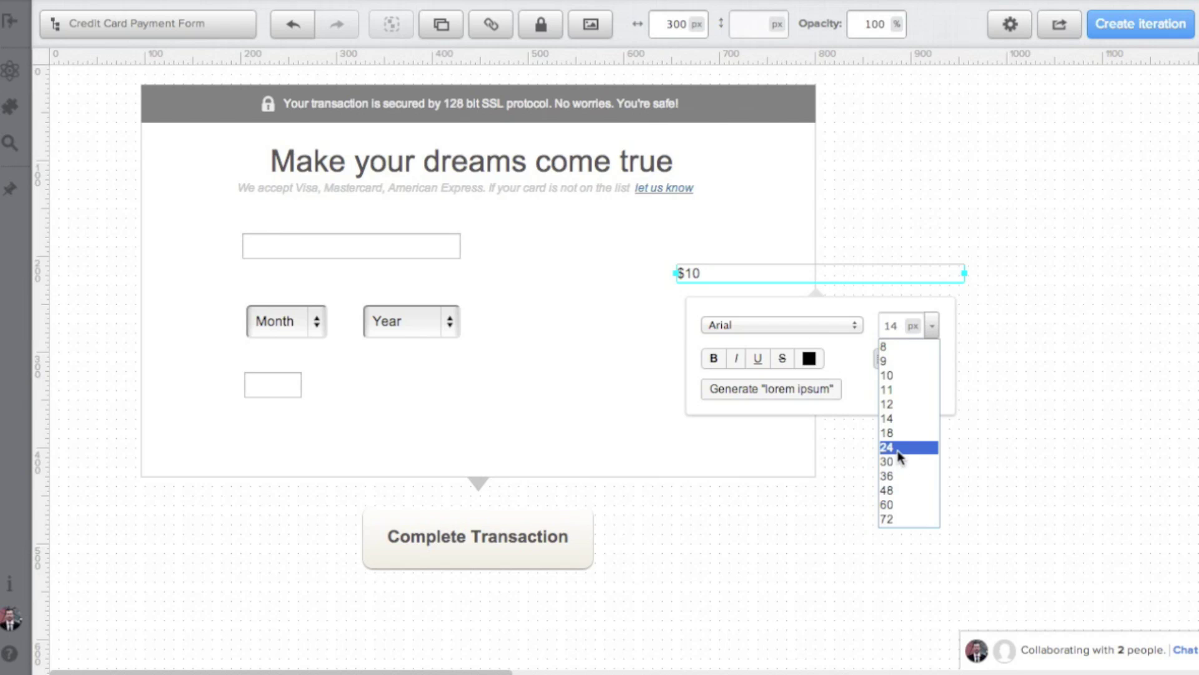
pyautogui.click(897, 447)
pyautogui.click(809, 372)
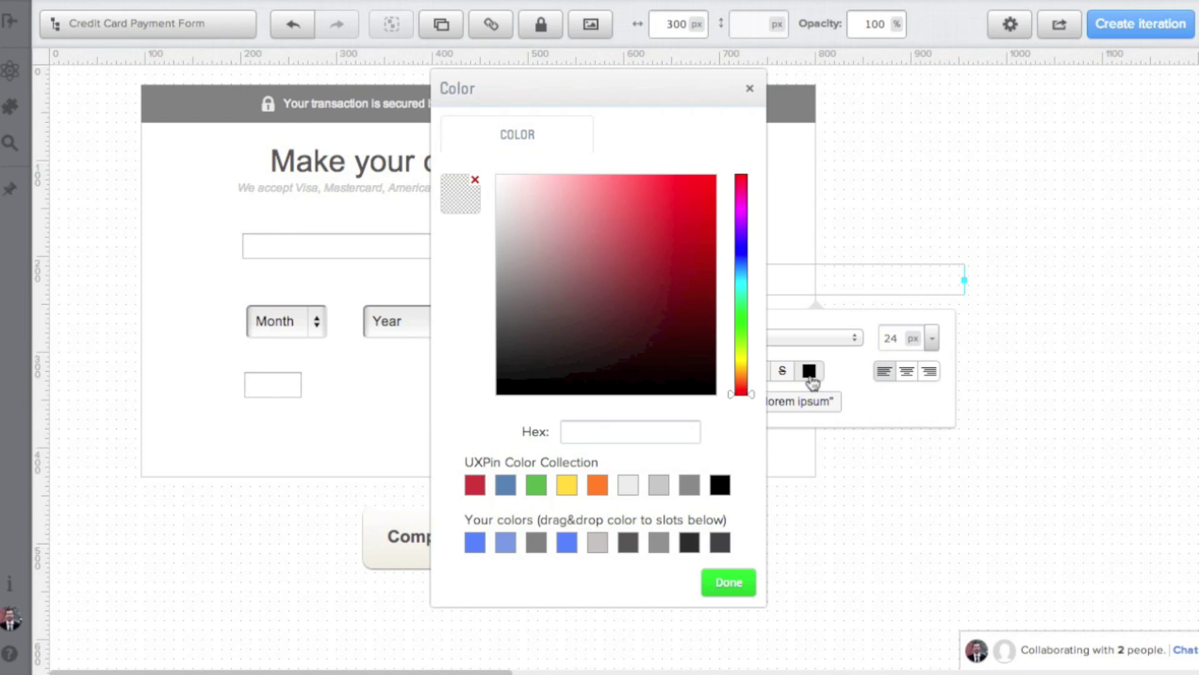
pyautogui.click(635, 541)
pyautogui.click(743, 583)
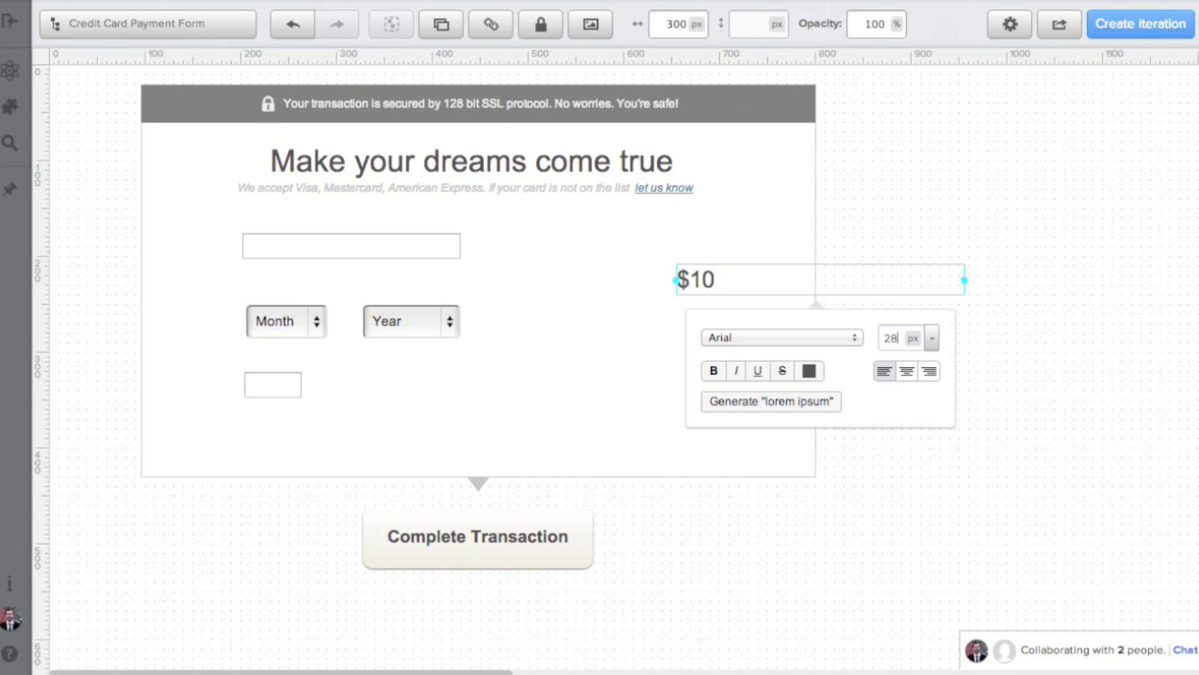
pyautogui.press('Return')
pyautogui.click(959, 249)
# - Narrow the $10 price box to 60 px wide
pyautogui.click(886, 286)
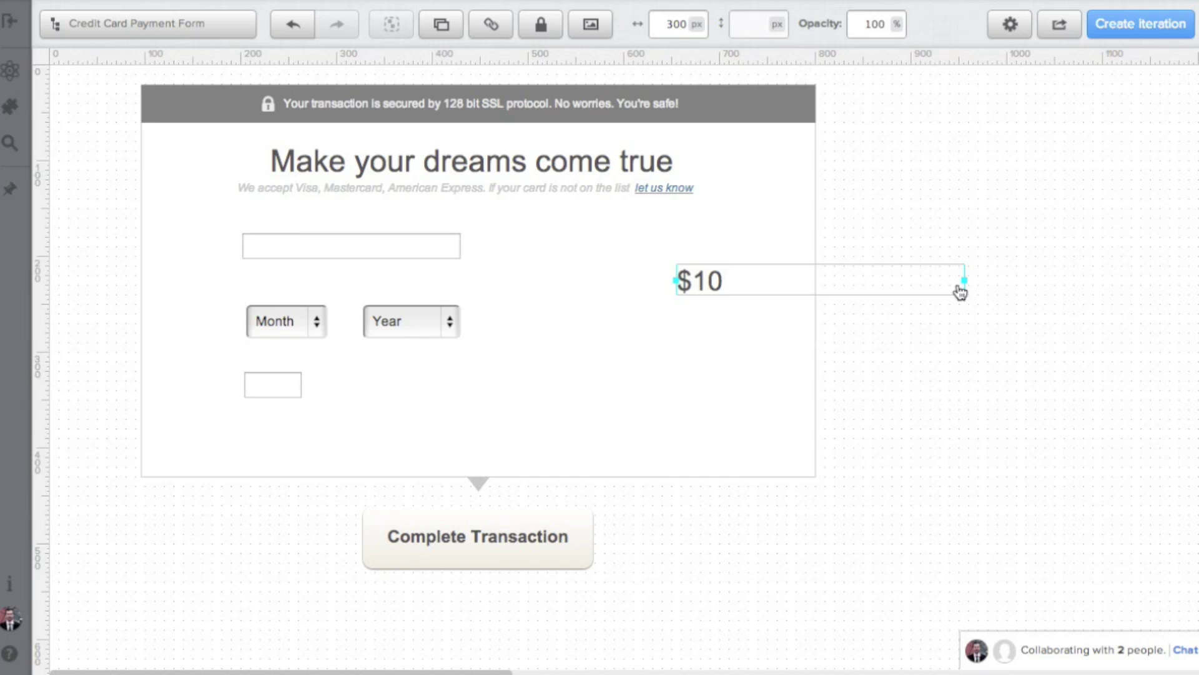
pyautogui.moveTo(960, 292); pyautogui.dragTo(696, 269)
pyautogui.click(830, 271)
pyautogui.click(705, 287)
# - Add a 'We'll charge you' text in dark grey at 12 px
pyautogui.click(749, 275)
pyautogui.write('qt')
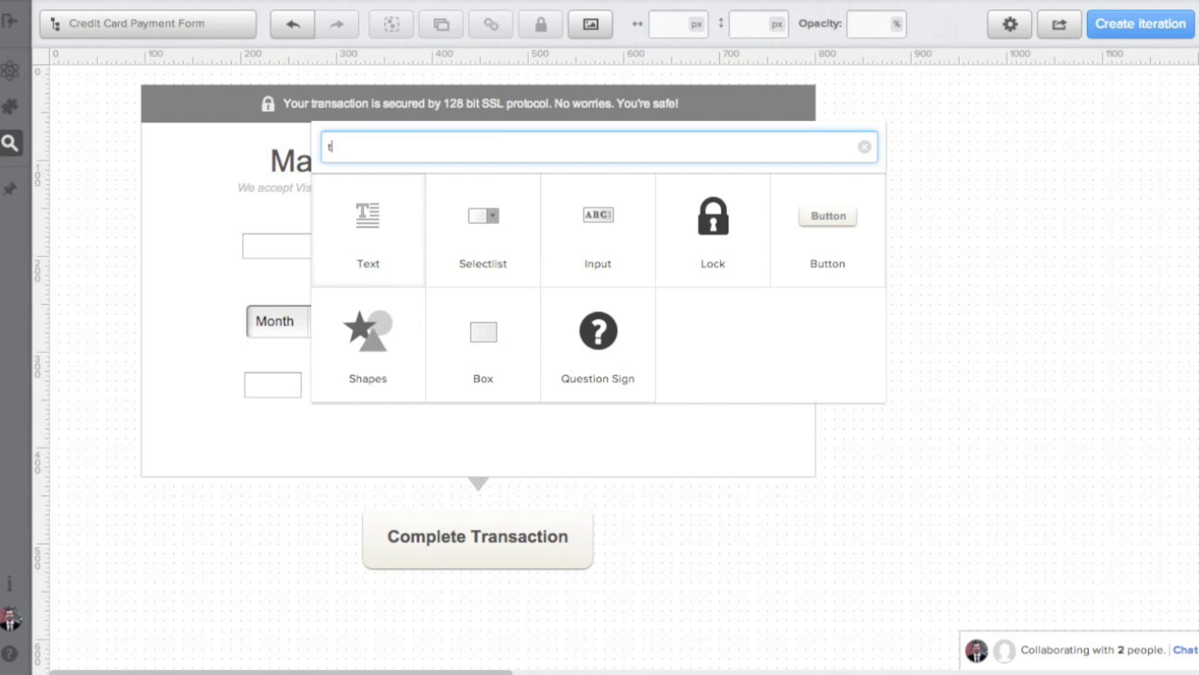
pyautogui.write('ext')
pyautogui.moveTo(368, 215); pyautogui.dragTo(612, 228)
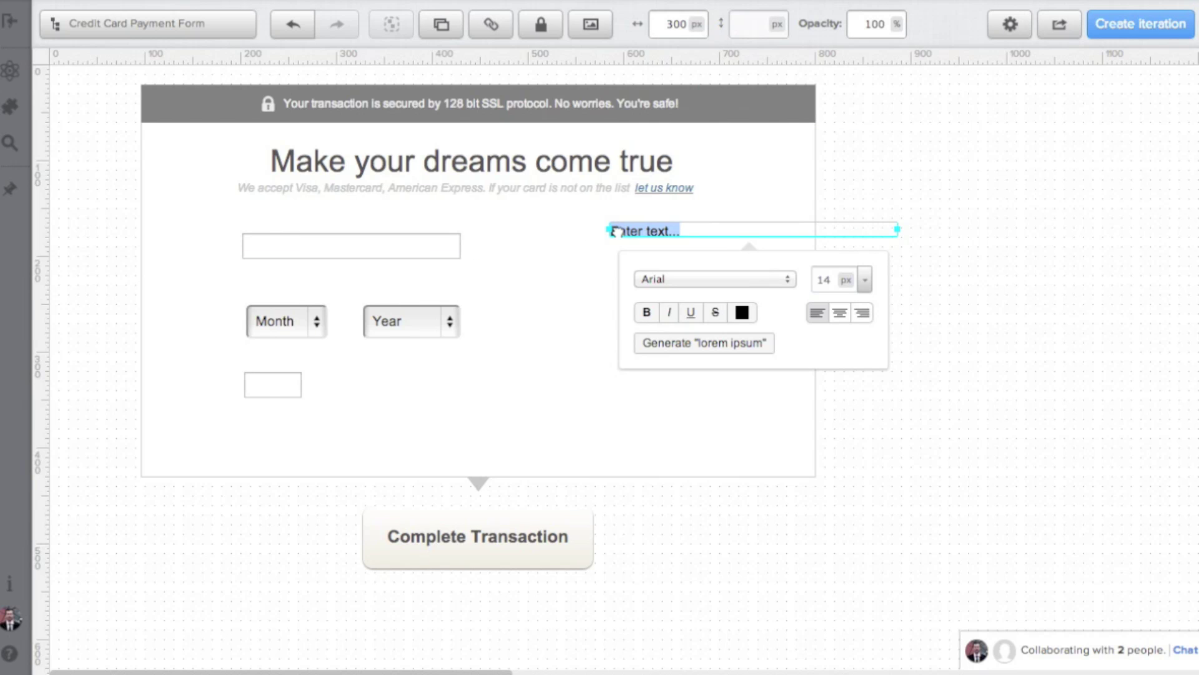
pyautogui.write('We')
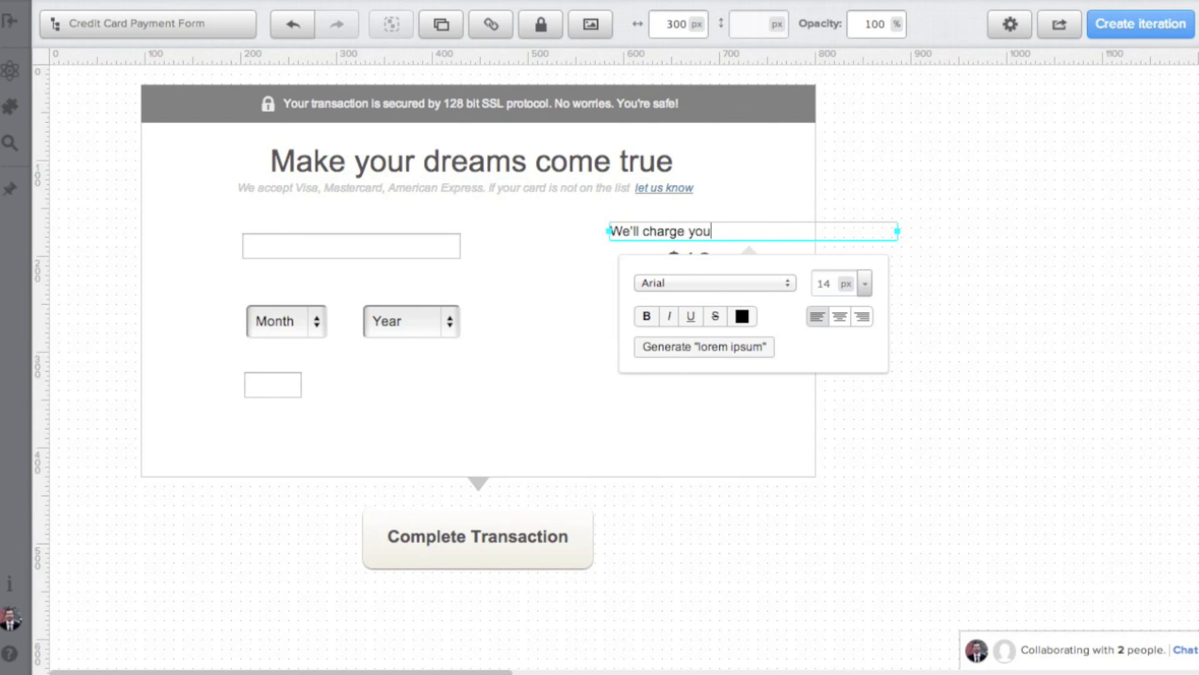
pyautogui.write("'ll charge you")
pyautogui.click(742, 316)
pyautogui.click(628, 543)
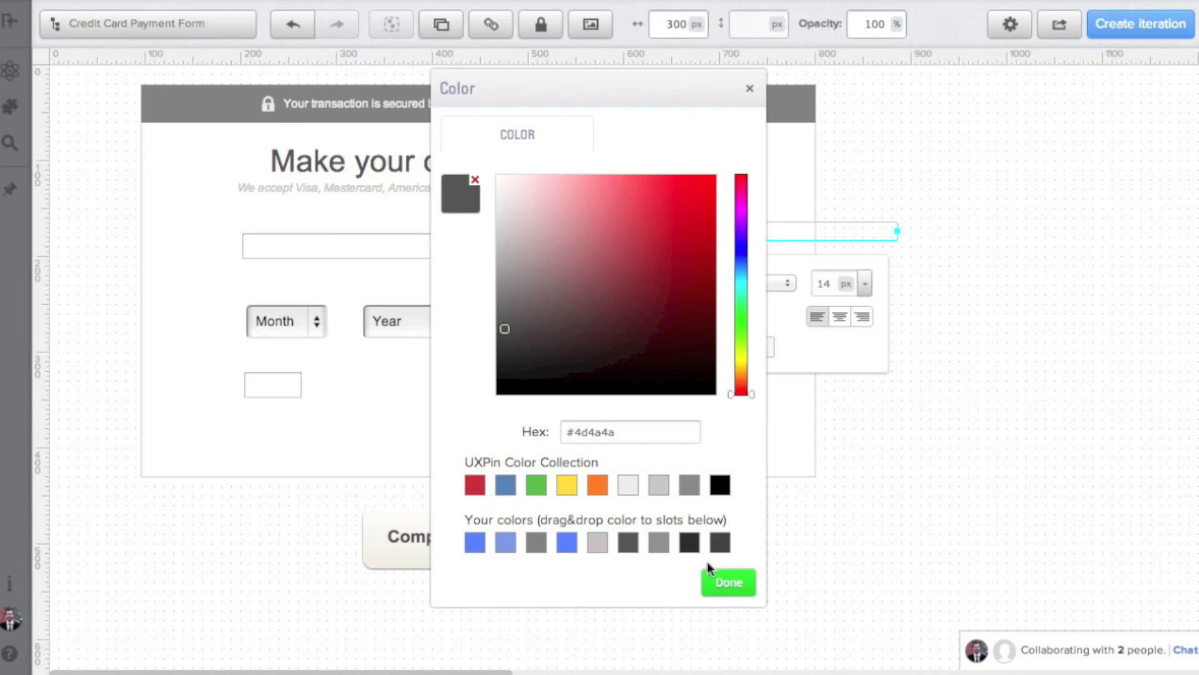
pyautogui.click(719, 582)
pyautogui.click(864, 284)
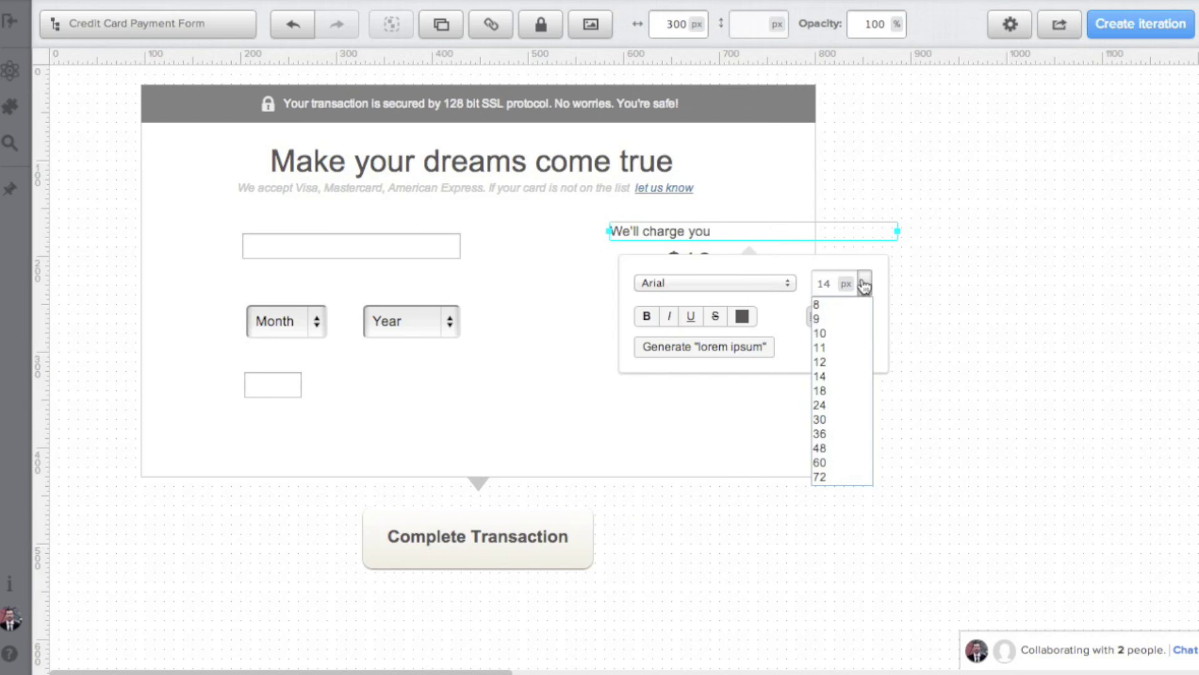
pyautogui.click(837, 362)
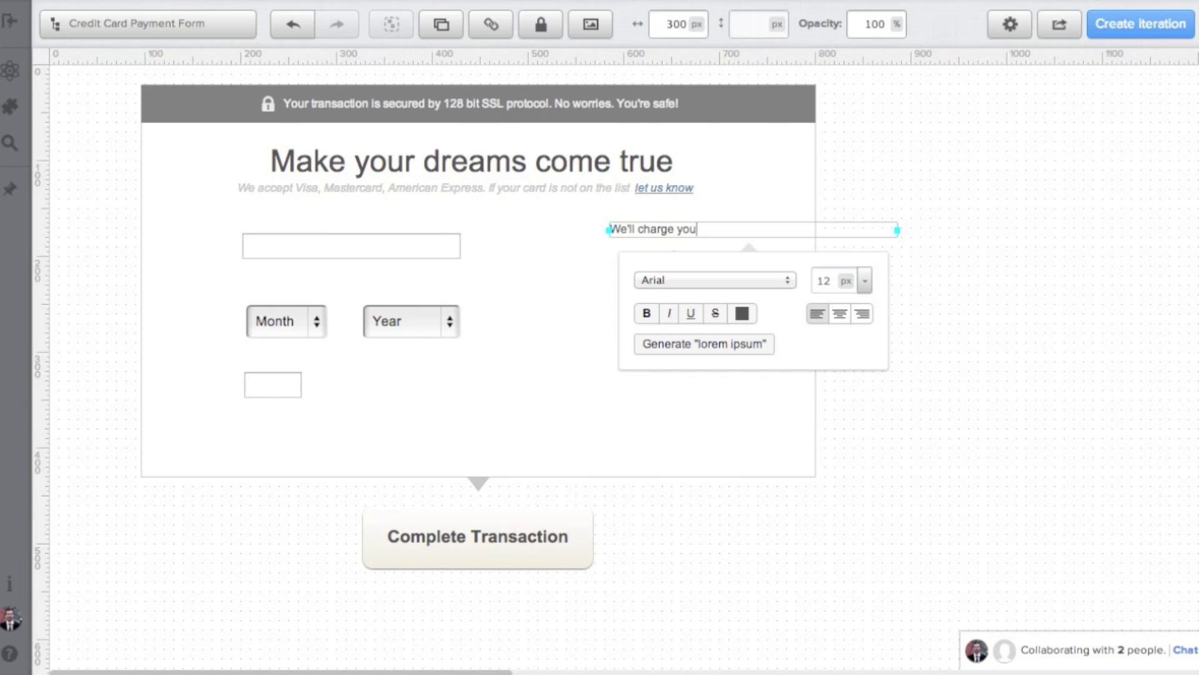
pyautogui.click(830, 214)
# - Position the label right above the price and narrow it to 100 px wide
pyautogui.click(709, 233)
pyautogui.click(709, 234)
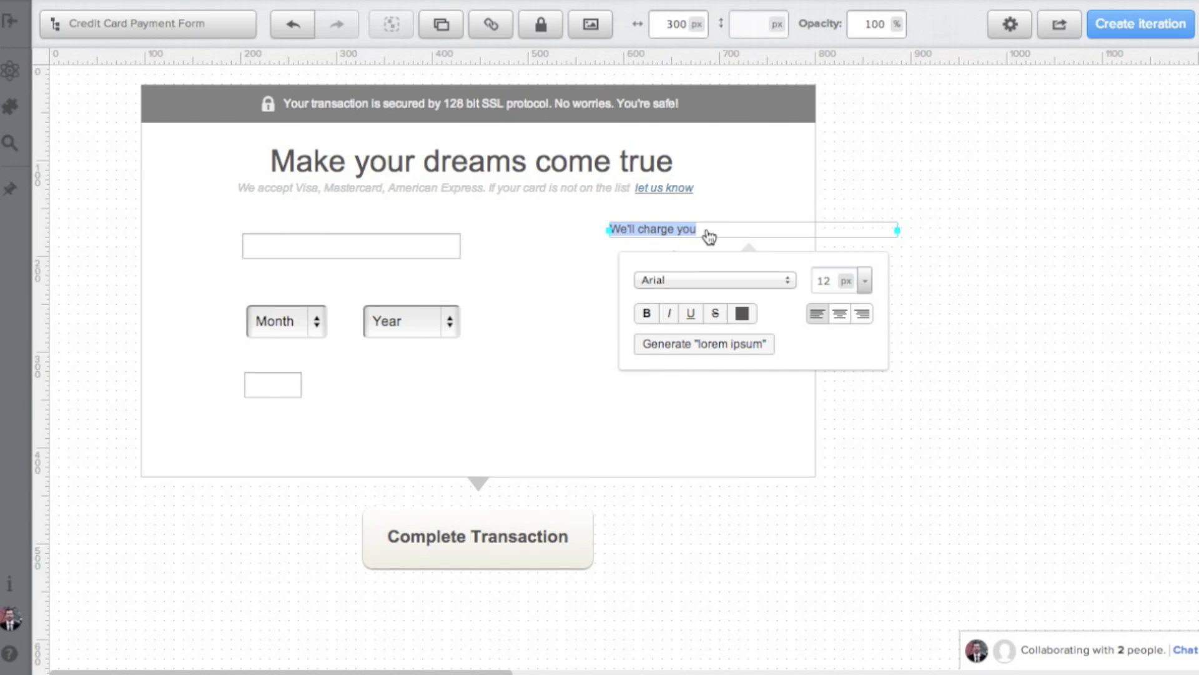
pyautogui.click(706, 228)
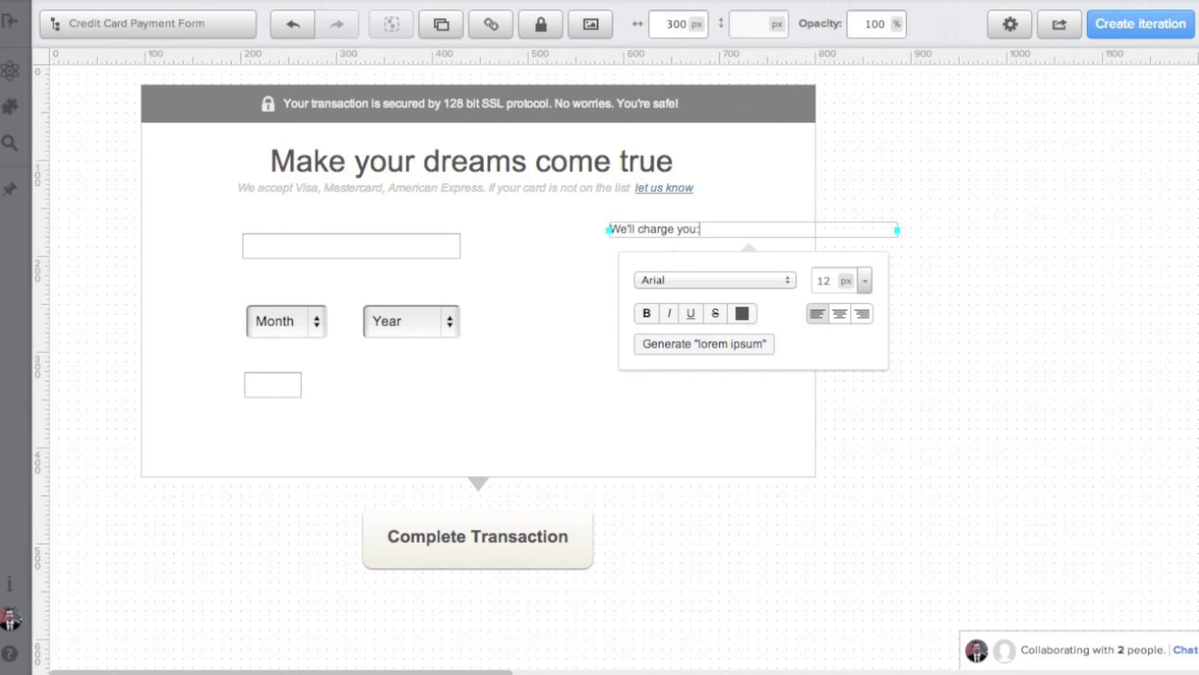
pyautogui.click(814, 196)
pyautogui.moveTo(673, 233); pyautogui.dragTo(706, 229)
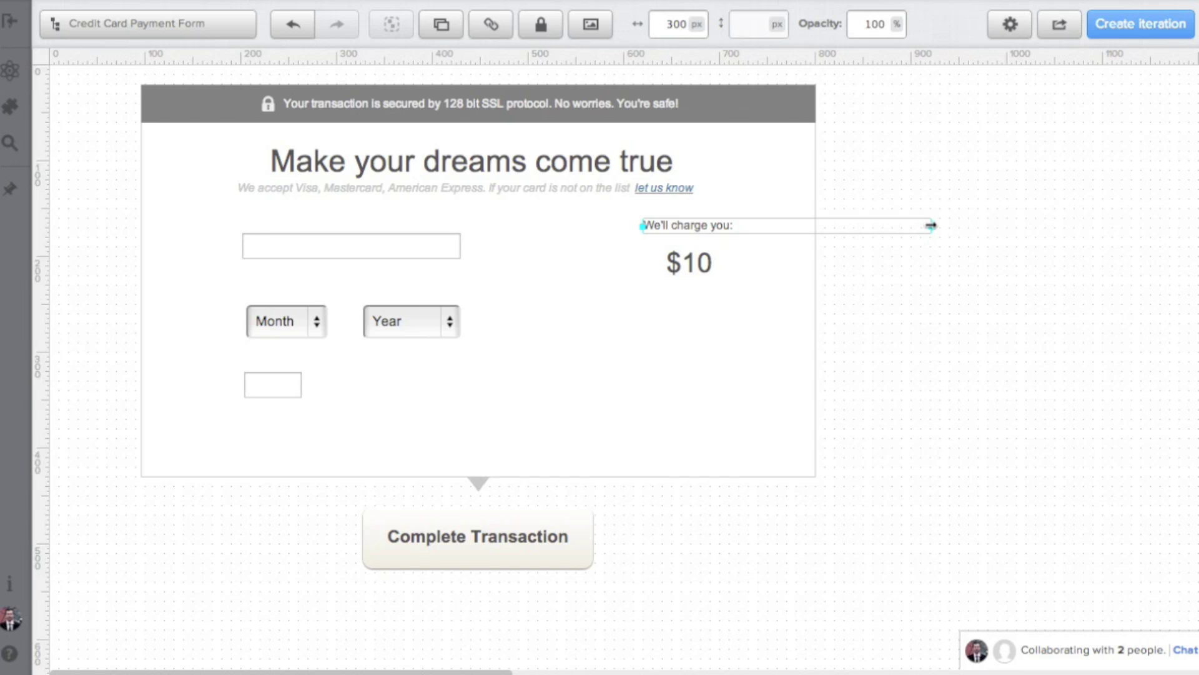
pyautogui.moveTo(931, 225); pyautogui.dragTo(742, 224)
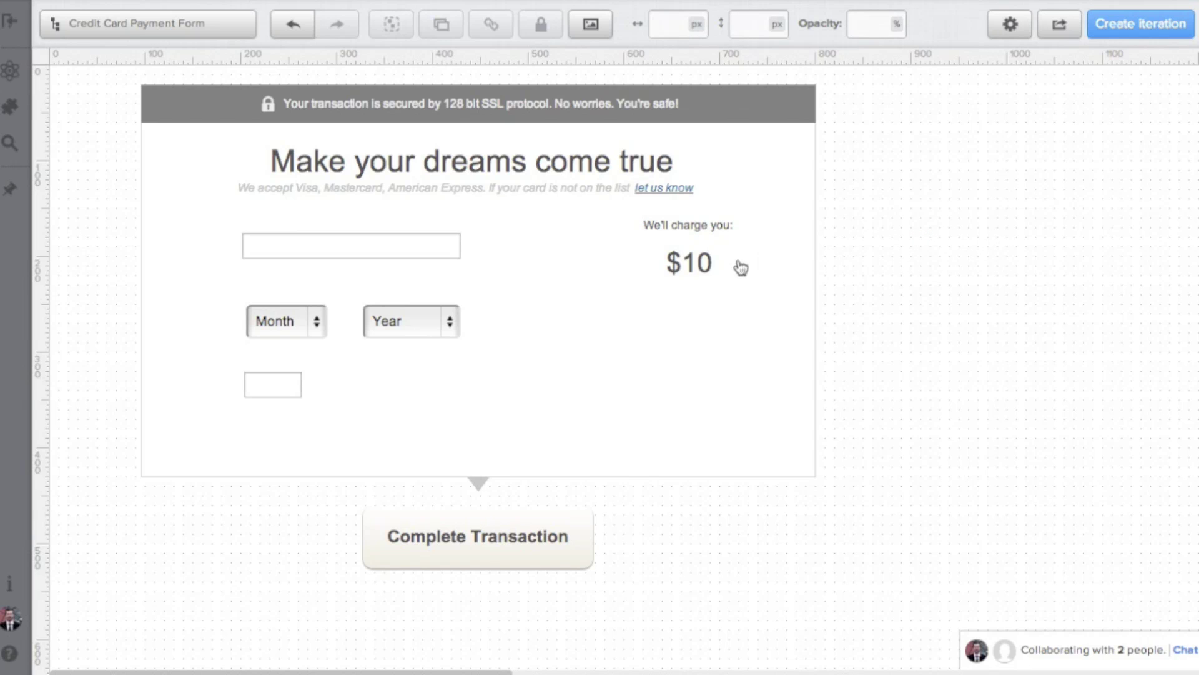
# - Edit the $10 price text and centre it under the label
pyautogui.click(712, 275)
pyautogui.doubleClick(712, 275)
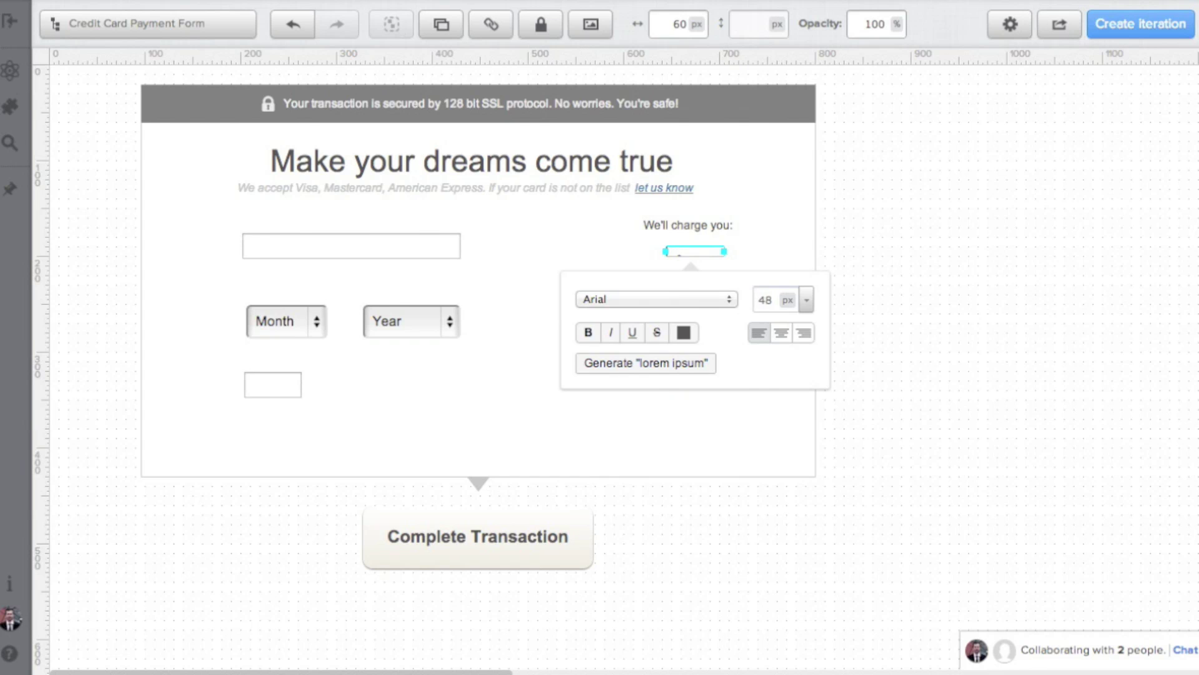
pyautogui.write('0')
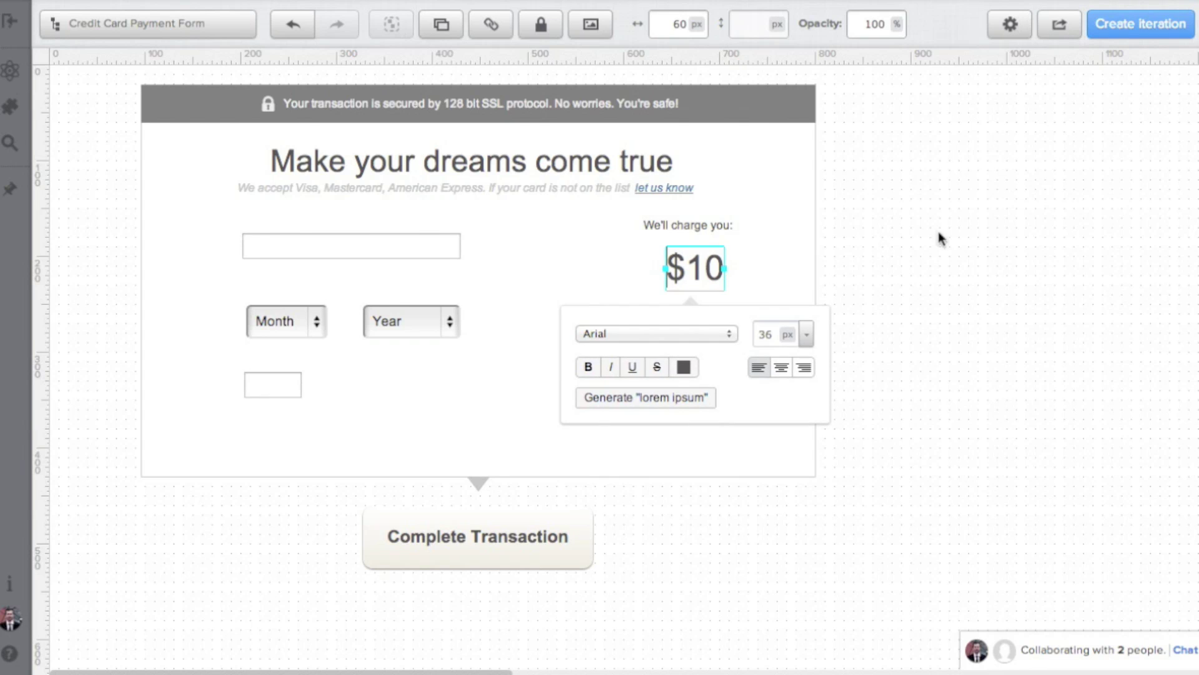
pyautogui.click(1000, 233)
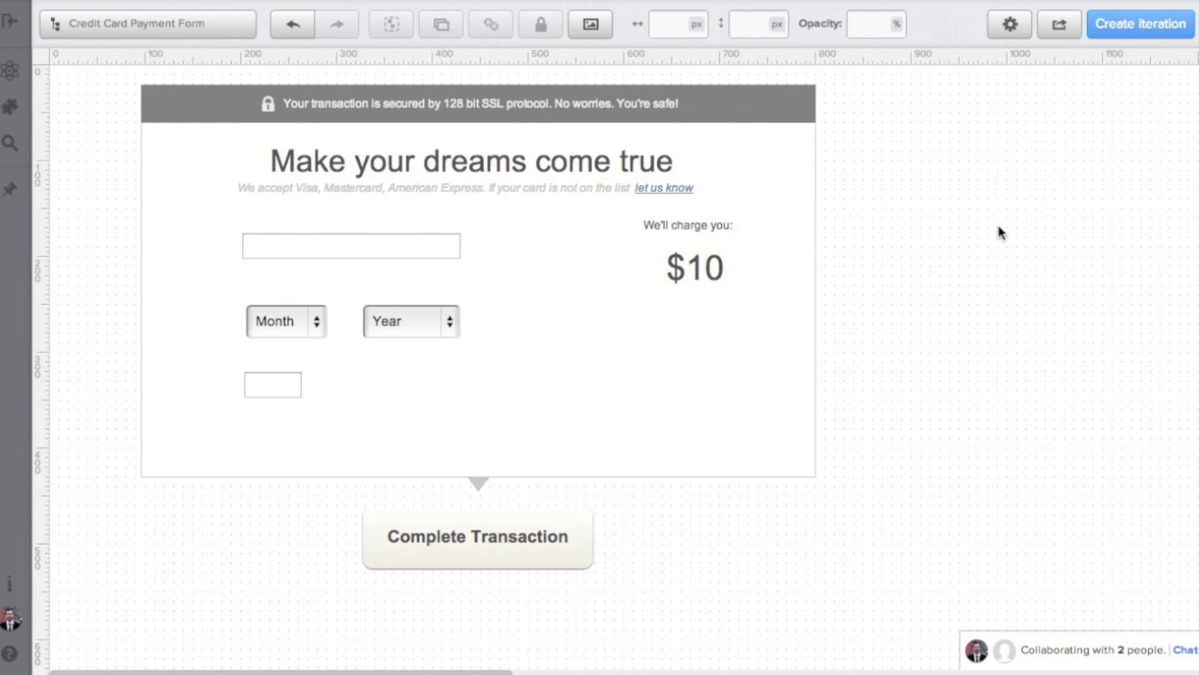
pyautogui.click(711, 280)
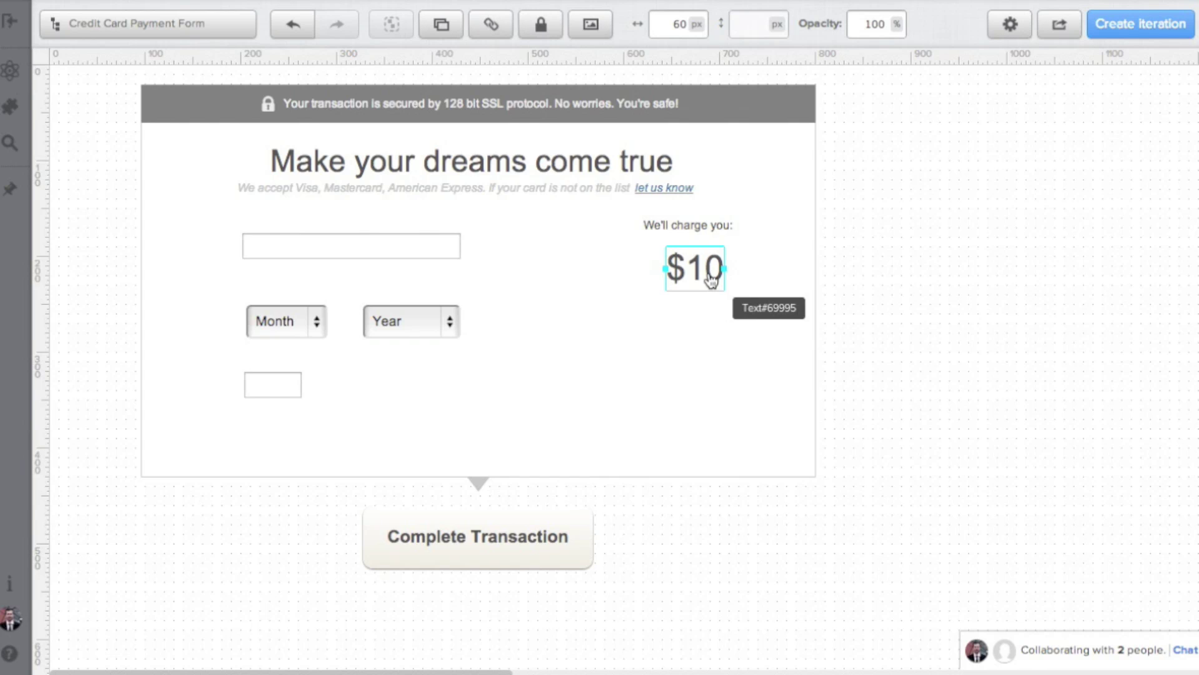
pyautogui.moveTo(712, 281)
pyautogui.mouseDown()
pyautogui.moveTo(706, 261)
pyautogui.moveTo(708, 272)
pyautogui.mouseUp()
pyautogui.click(805, 243)
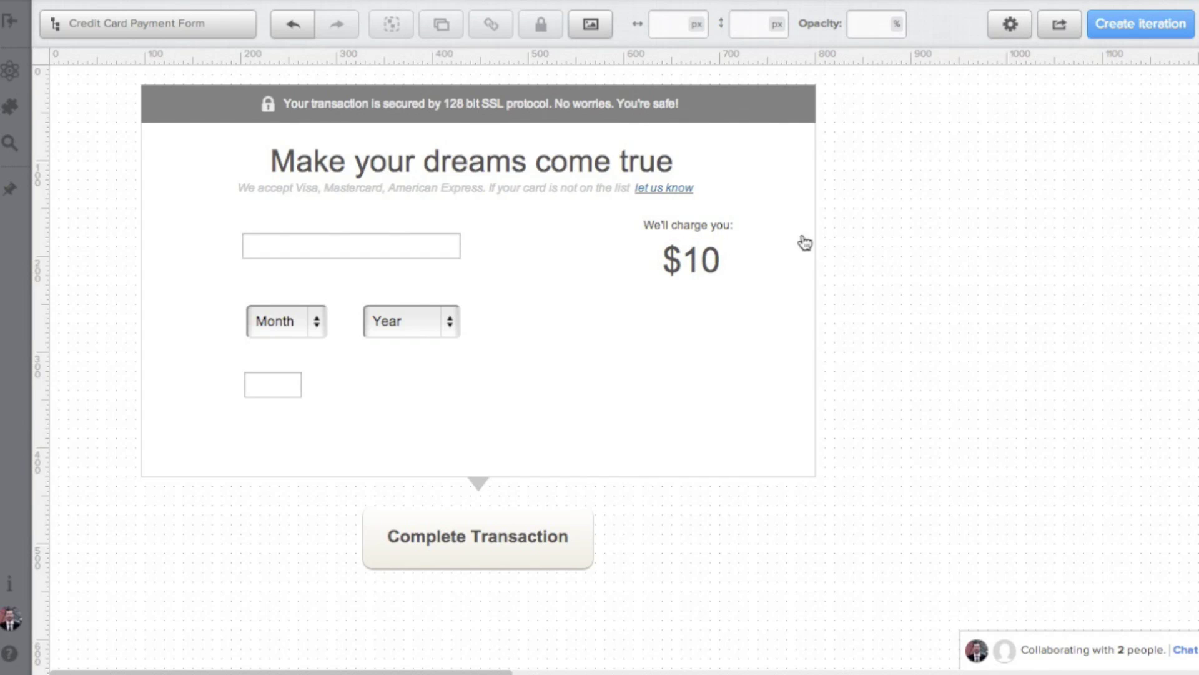
# - Nudge the label and price up together
pyautogui.click(718, 227)
pyautogui.keyDown('shift'); pyautogui.click(704, 265); pyautogui.keyUp('shift')
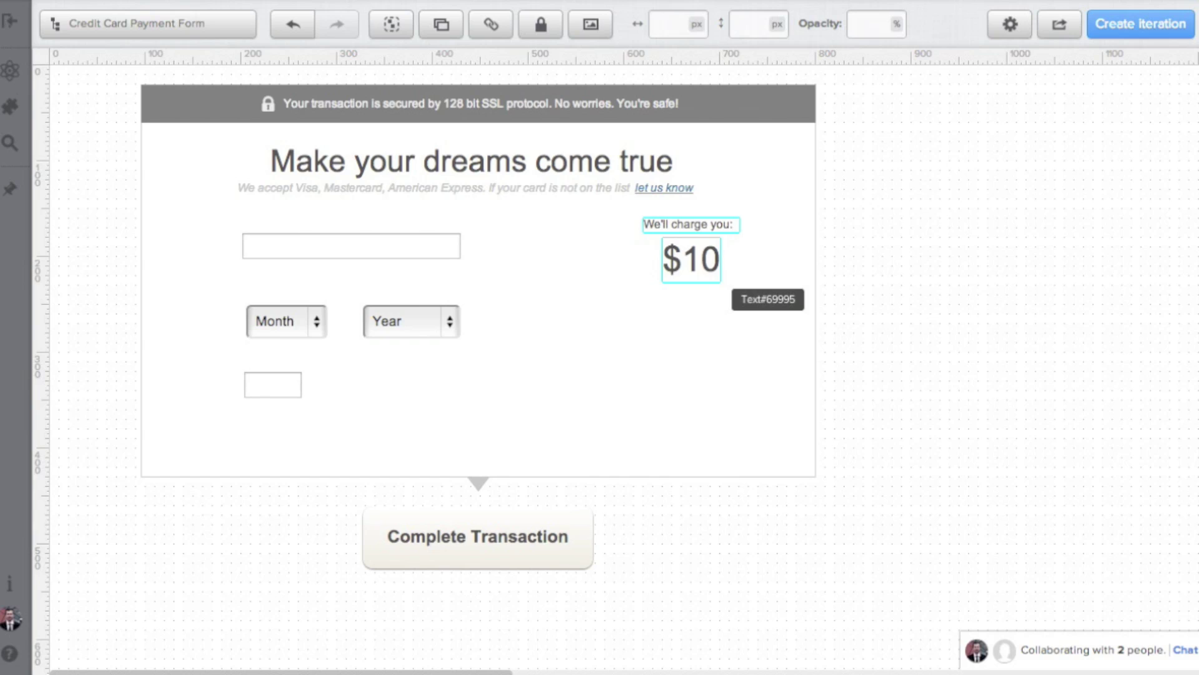
pyautogui.press('Up')
pyautogui.press('Up')
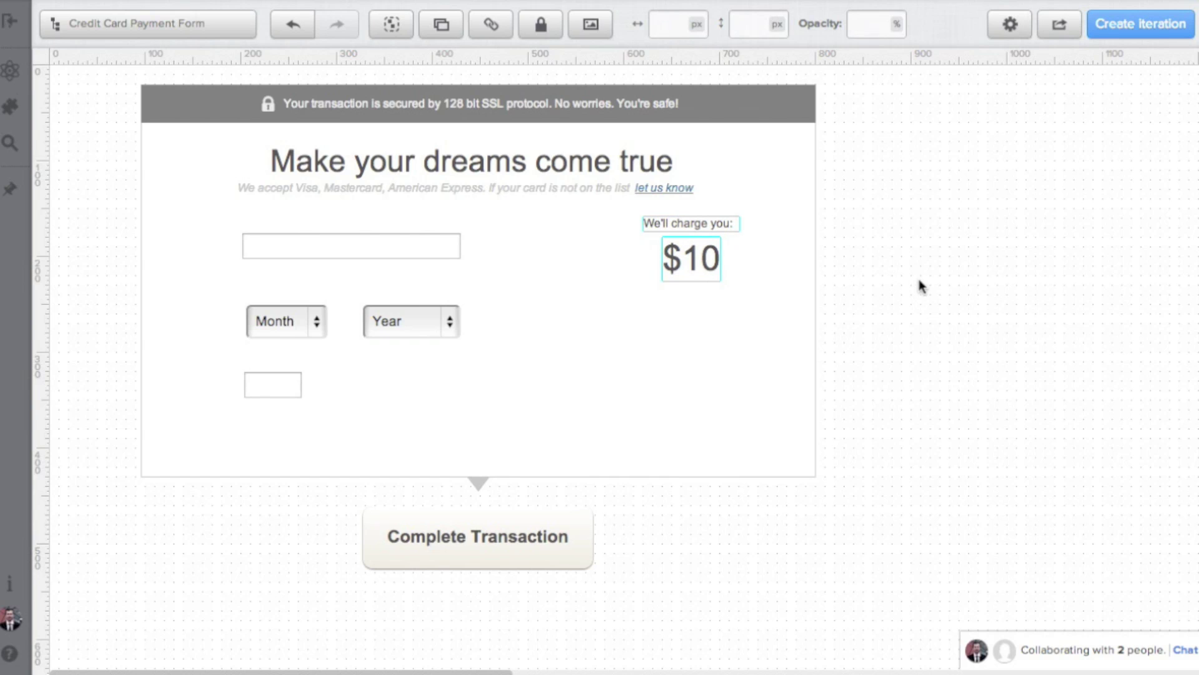
pyautogui.click(920, 286)
pyautogui.click(666, 224)
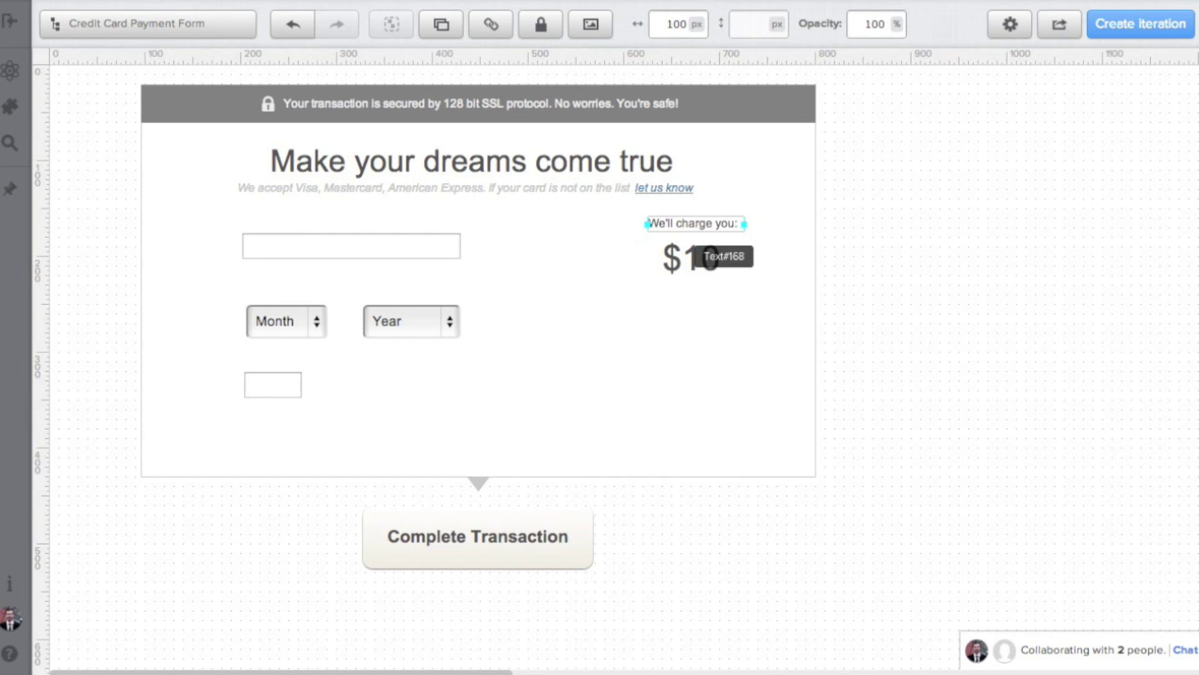
# - Duplicate the label below the price as 'If you won't be sattisfied - 100% refund guarenteed'
pyautogui.press('Right')
pyautogui.press('Right')
pyautogui.press('Right')
pyautogui.moveTo(699, 225); pyautogui.dragTo(701, 293)
pyautogui.doubleClick(702, 293)
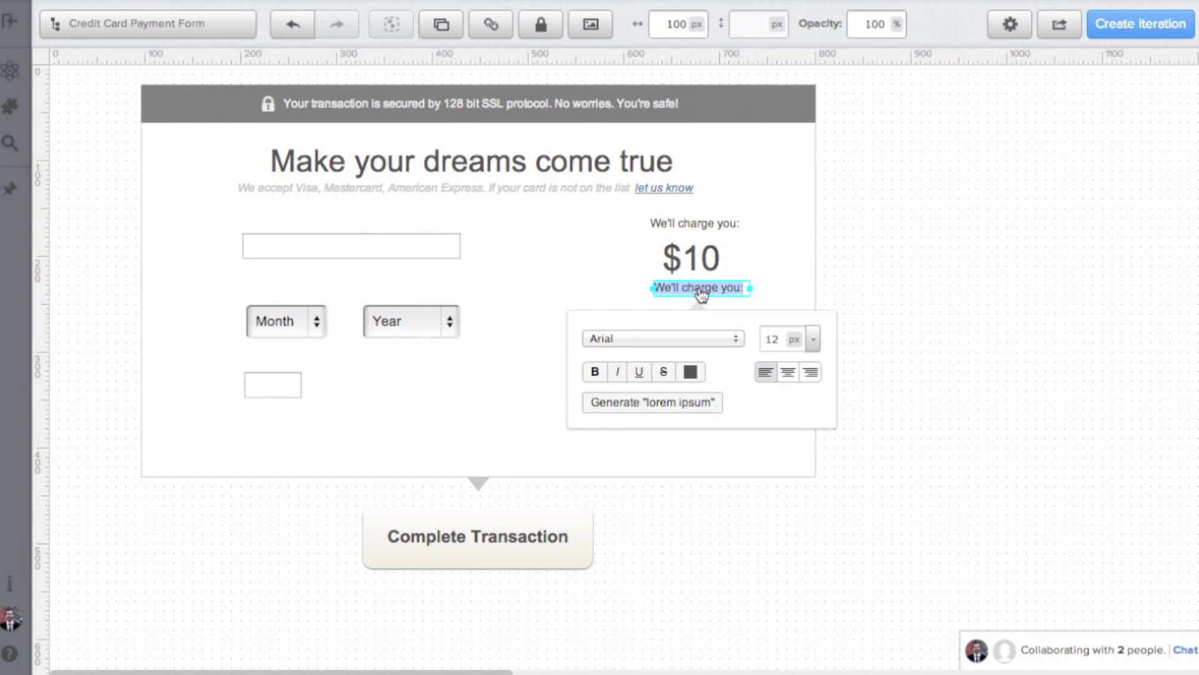
pyautogui.write('If you won')
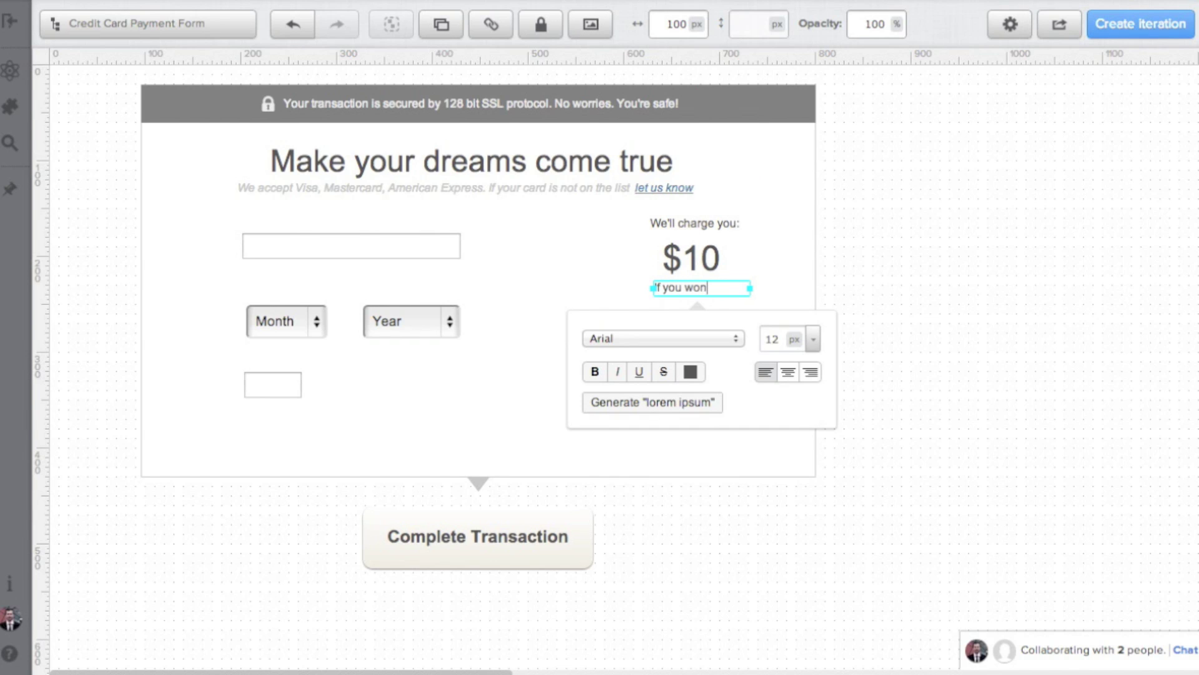
pyautogui.write("'t be sattisfied - 1")
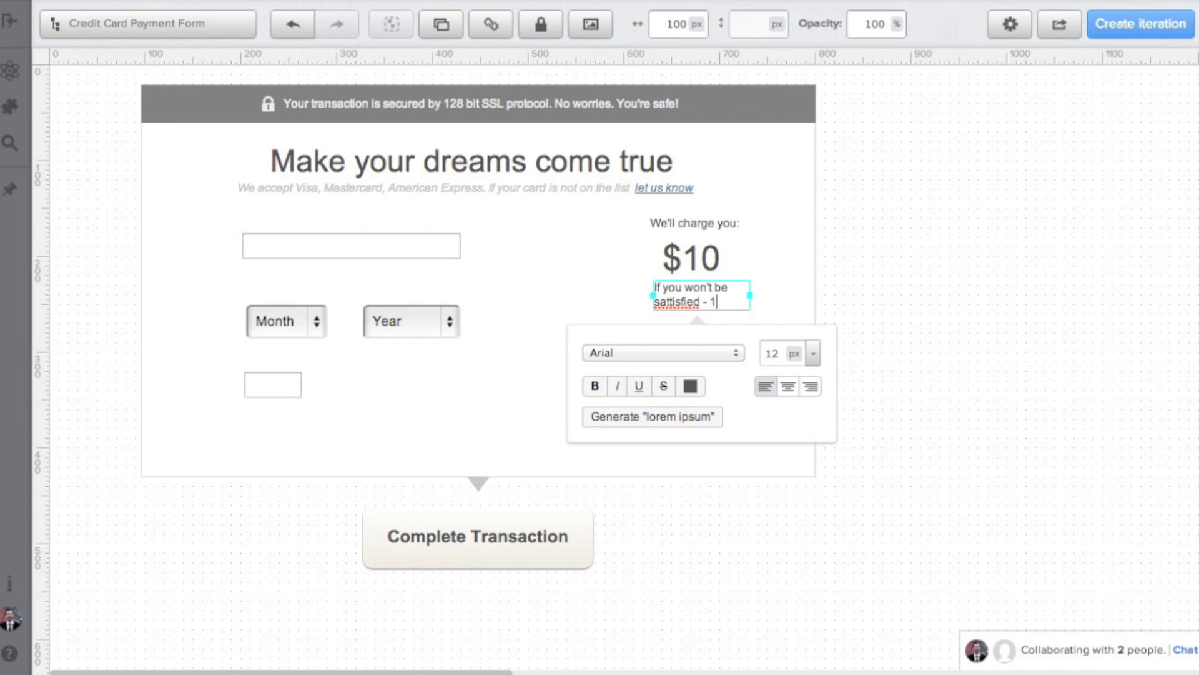
pyautogui.write('00% refund gu')
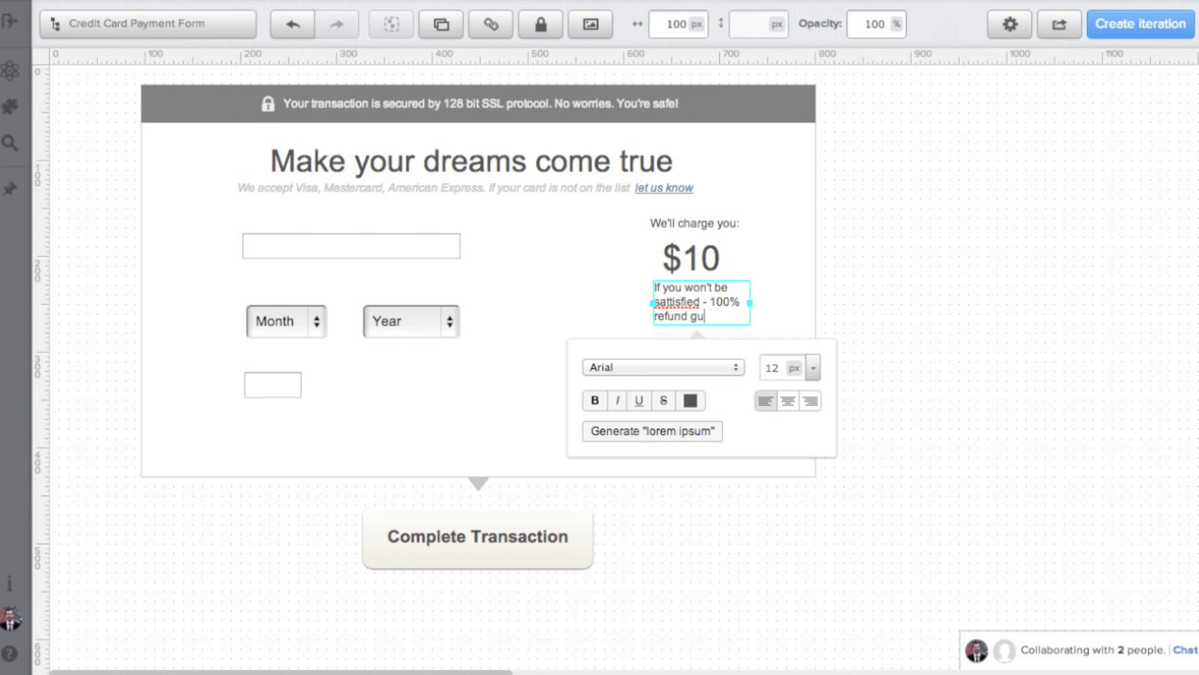
pyautogui.write('arenteed!')
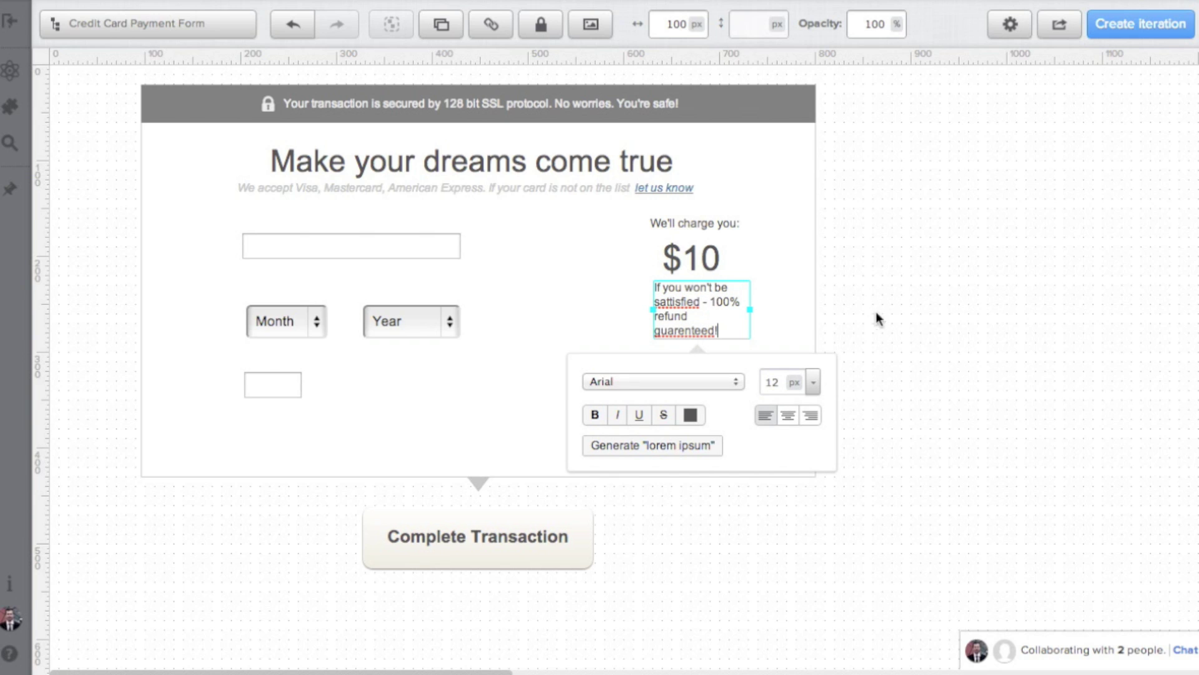
pyautogui.click(876, 311)
# - Widen the refund text to 119 px, make it italic, and fine-tune text positions
pyautogui.click(723, 316)
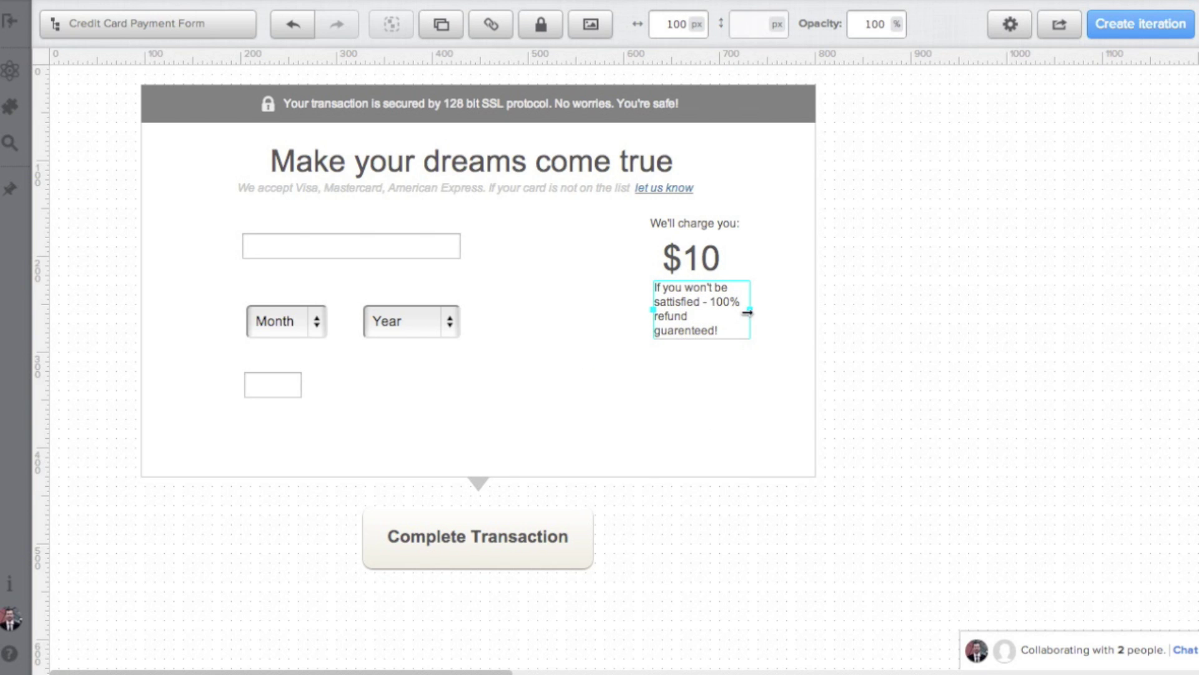
pyautogui.moveTo(748, 311)
pyautogui.mouseDown()
pyautogui.moveTo(785, 313)
pyautogui.moveTo(768, 313)
pyautogui.mouseUp()
pyautogui.click(627, 400)
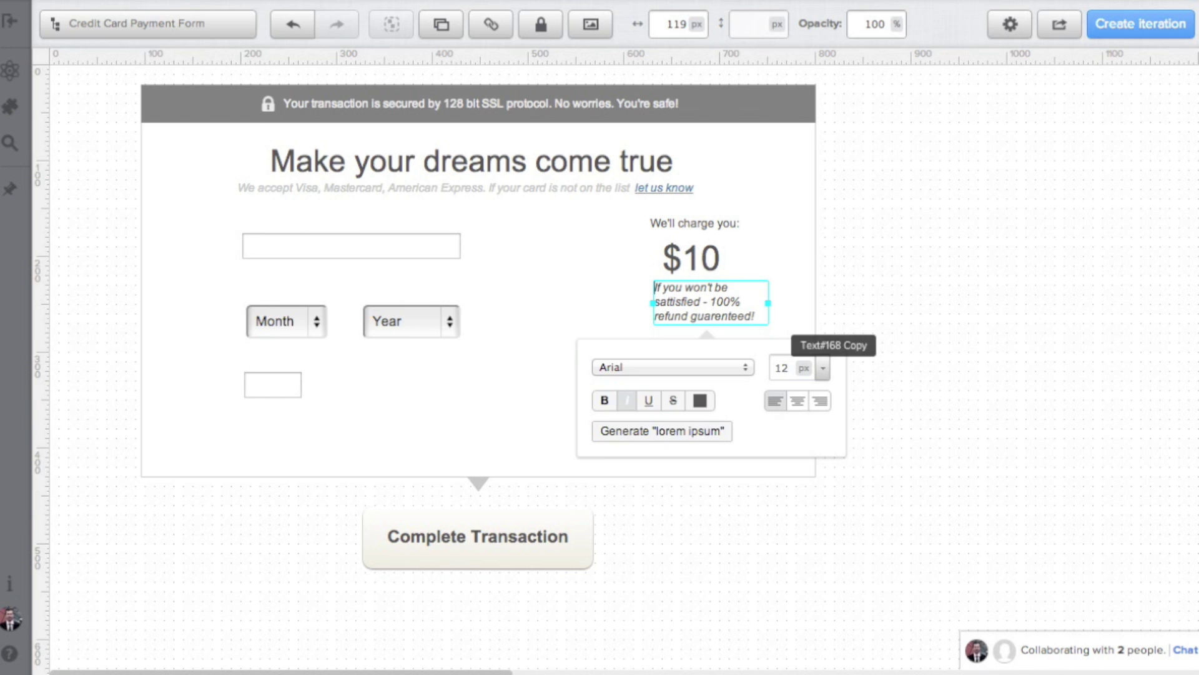
pyautogui.click(897, 295)
pyautogui.click(709, 314)
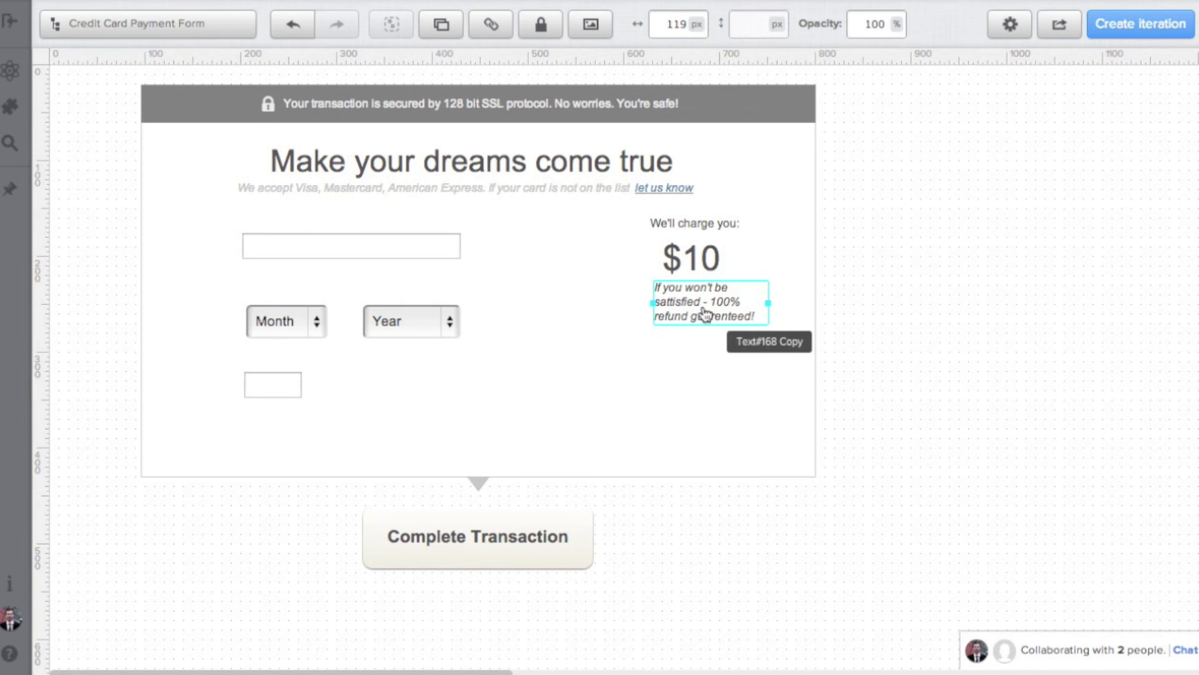
pyautogui.moveTo(706, 316); pyautogui.dragTo(709, 316)
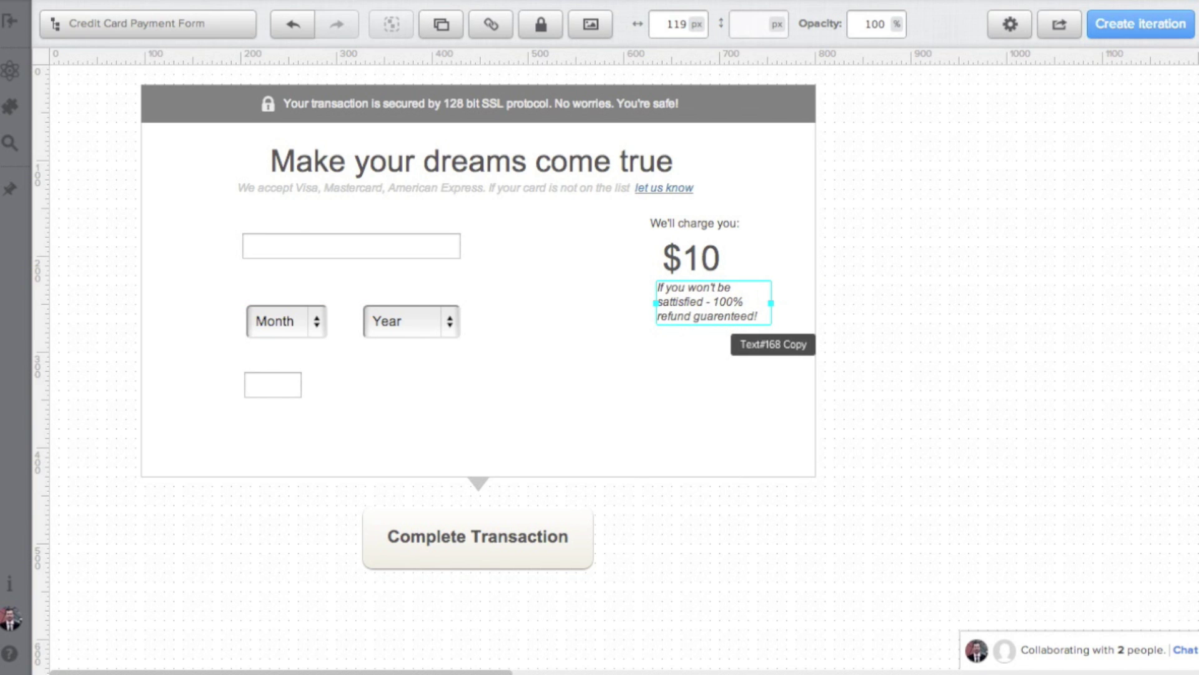
pyautogui.click(846, 299)
pyautogui.click(689, 229)
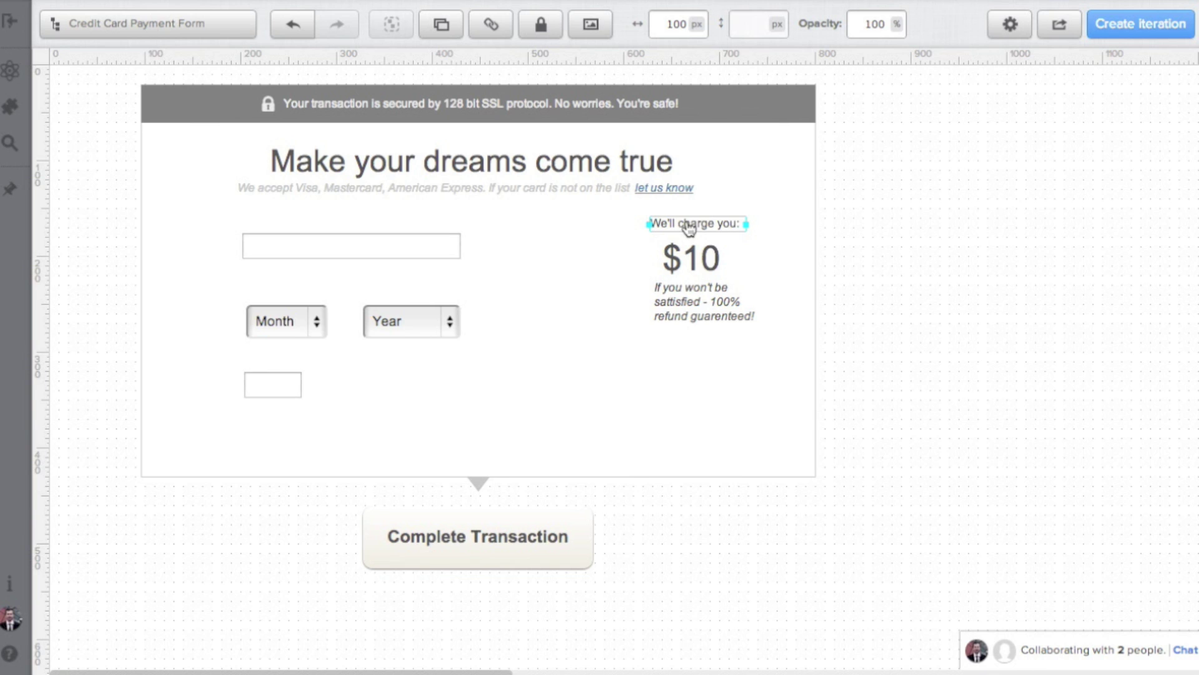
pyautogui.moveTo(689, 229); pyautogui.dragTo(691, 233)
# - Colour the refund note light grey, then select the price and label
pyautogui.click(721, 305)
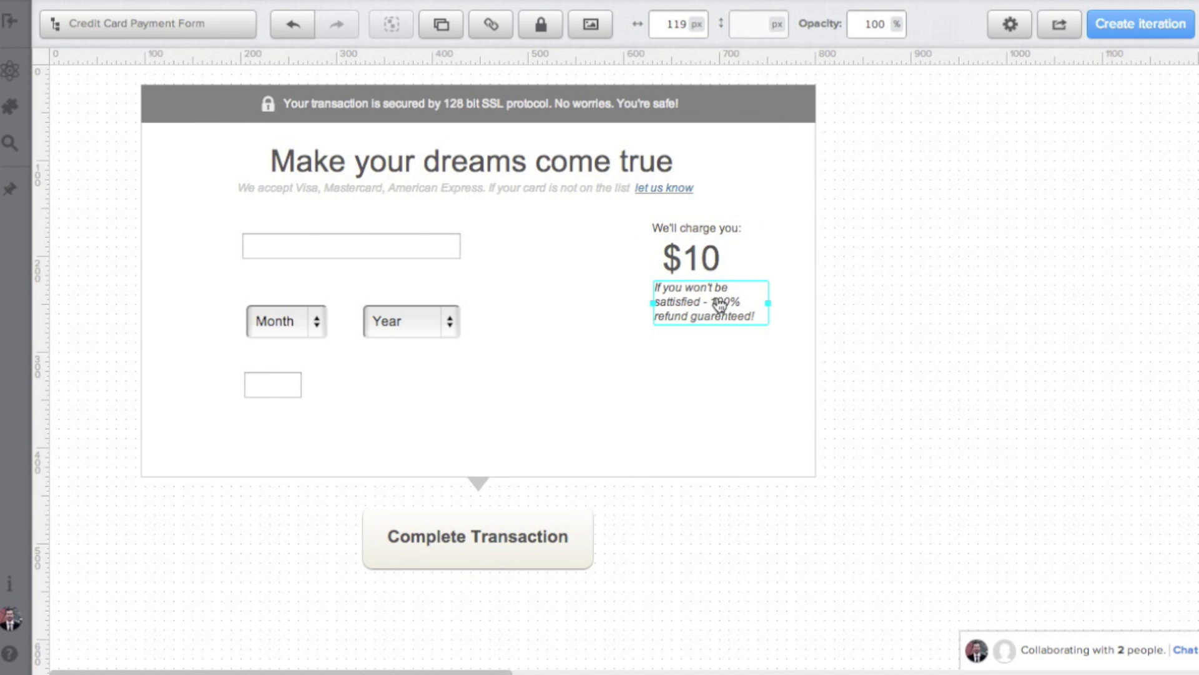
pyautogui.doubleClick(720, 304)
pyautogui.click(699, 403)
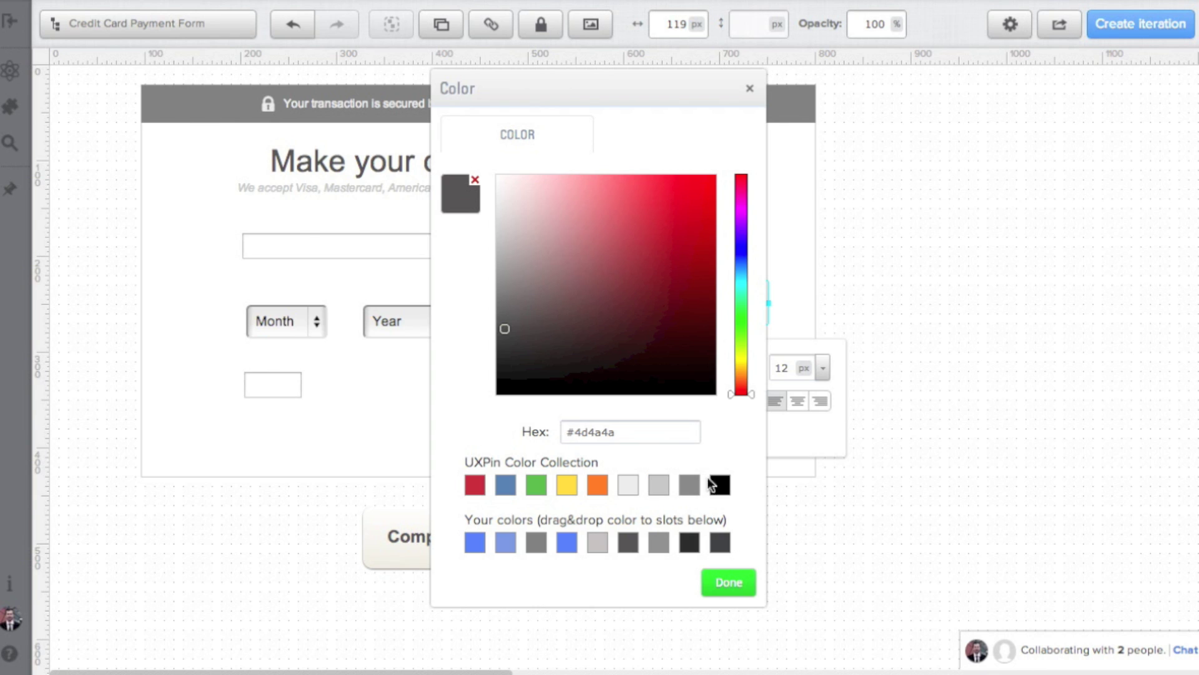
pyautogui.click(658, 486)
pyautogui.click(725, 581)
pyautogui.click(972, 236)
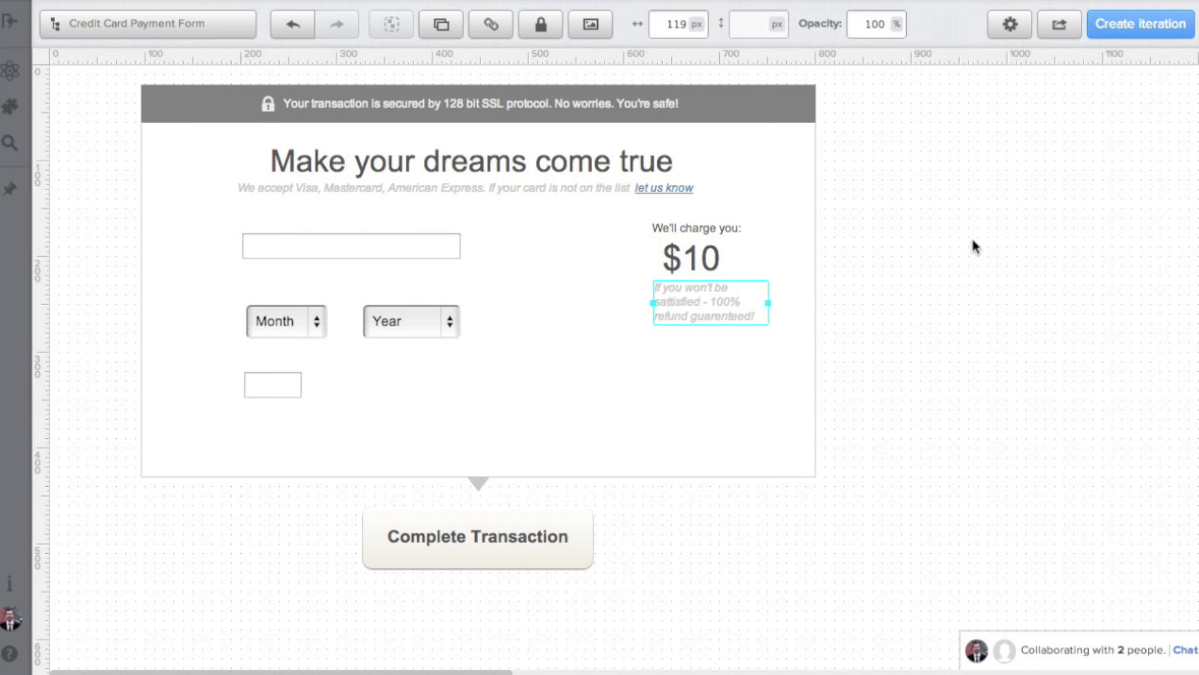
pyautogui.keyDown('shift'); pyautogui.click(712, 266); pyautogui.keyUp('shift')
pyautogui.keyDown('shift'); pyautogui.click(723, 232); pyautogui.keyUp('shift')
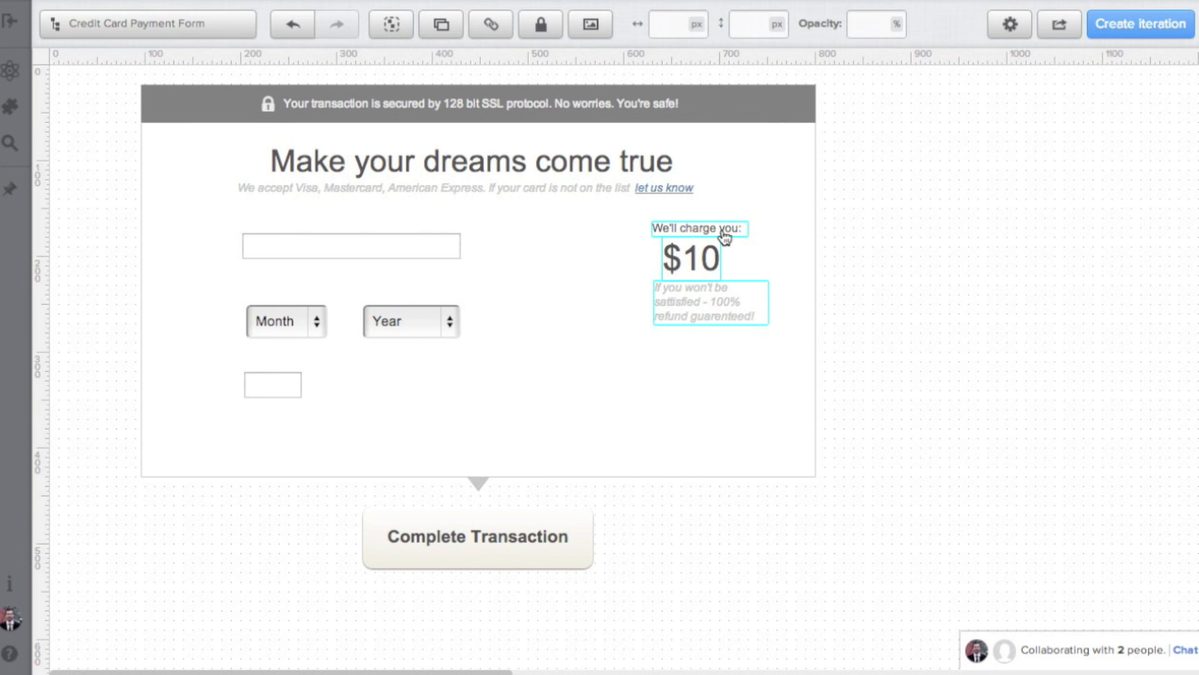
# - Duplicate the 'We'll charge you:' label and retype it as 'Your Credit Card Number'
pyautogui.click(923, 230)
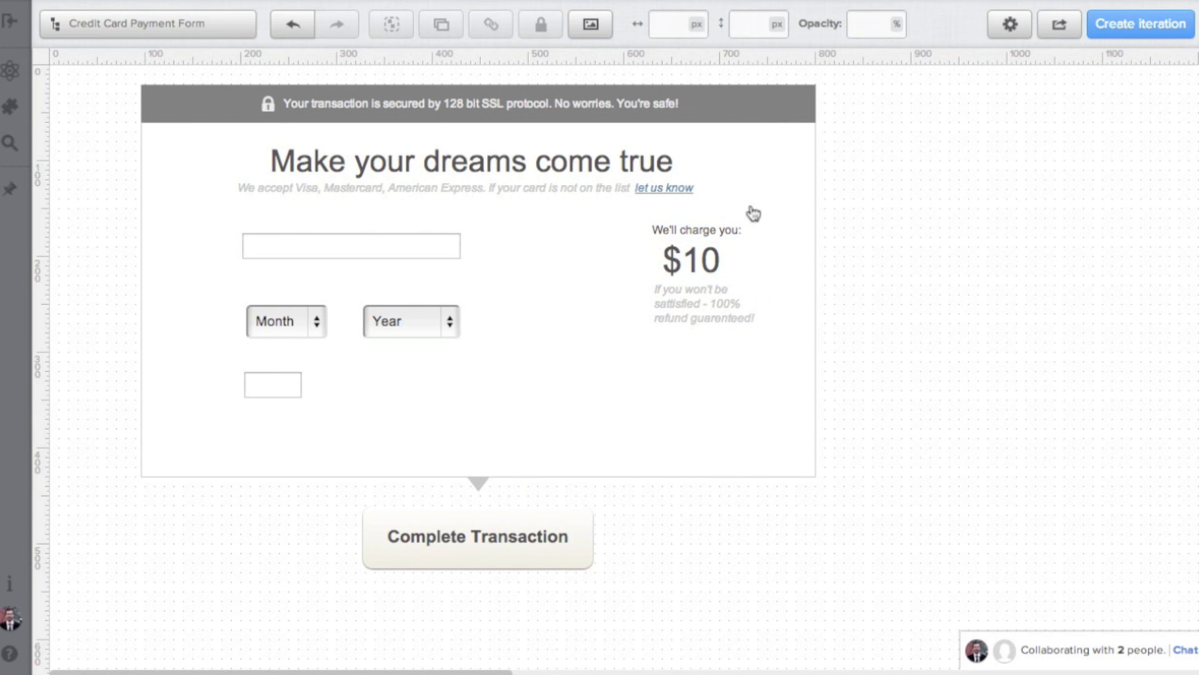
pyautogui.click(706, 231)
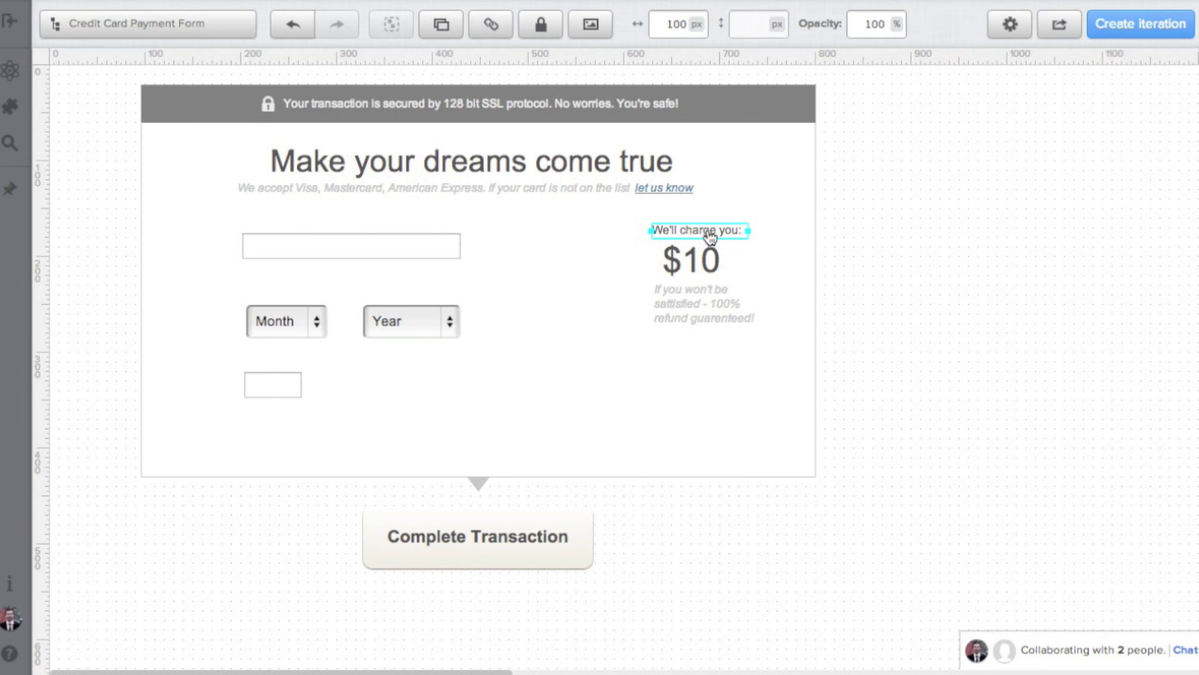
pyautogui.moveTo(710, 237); pyautogui.dragTo(547, 245)
pyautogui.doubleClick(552, 244)
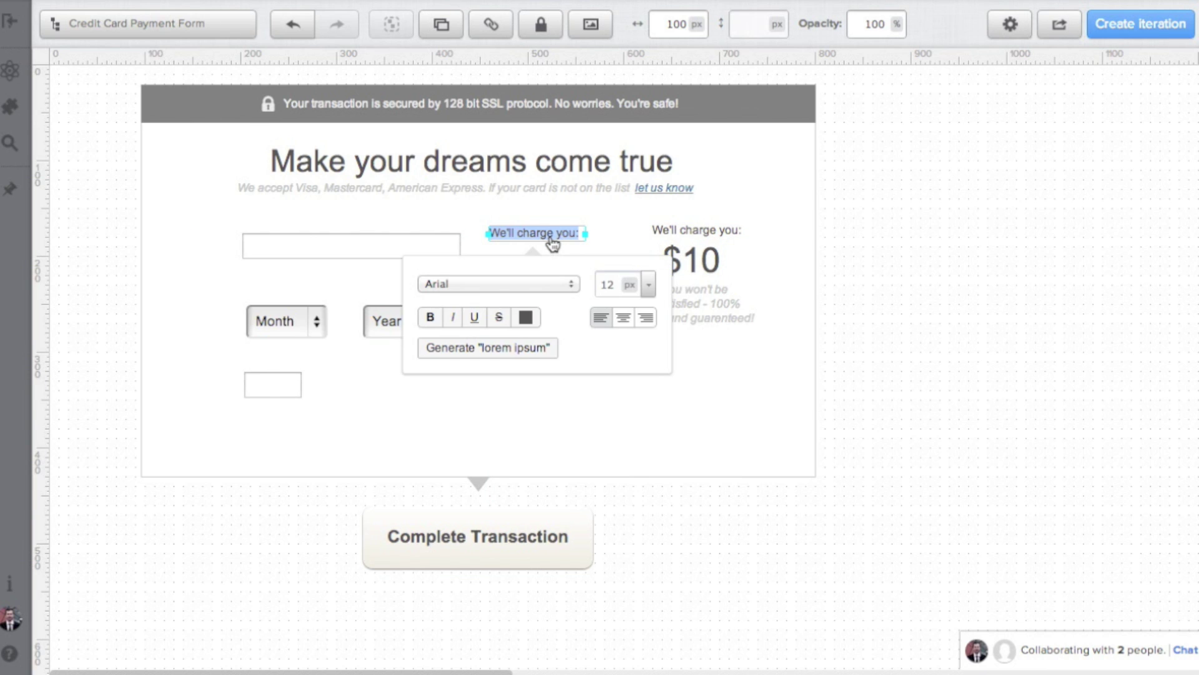
pyautogui.write('Your Credit Car')
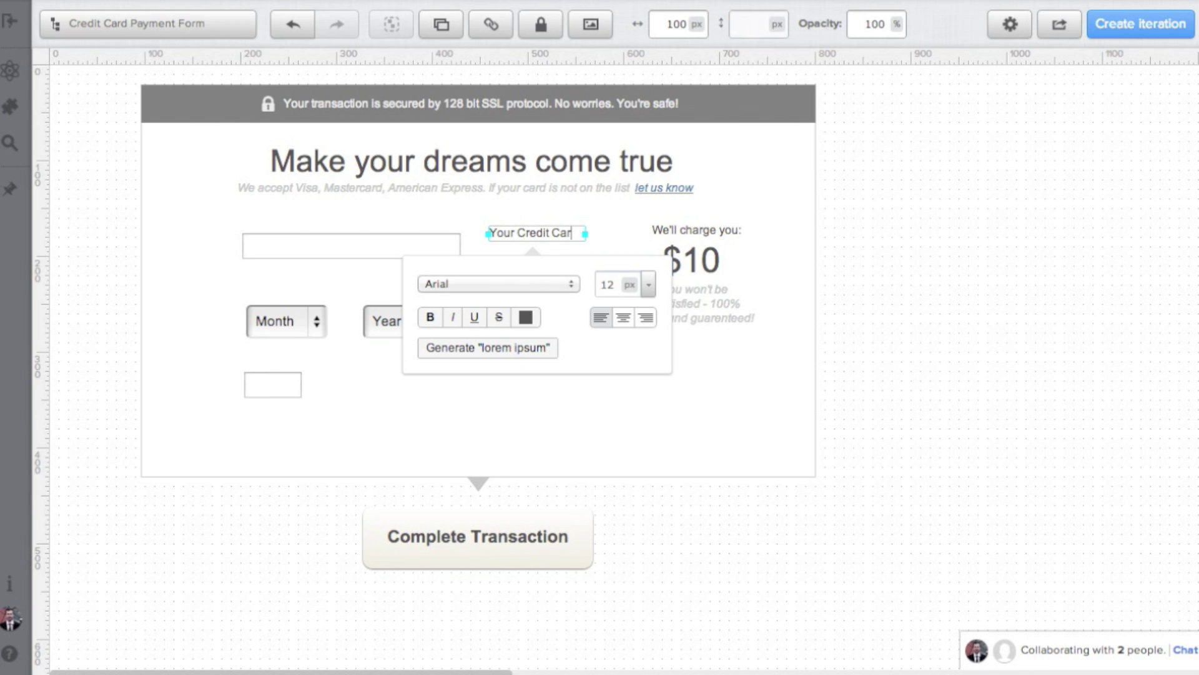
pyautogui.write('d Numb')
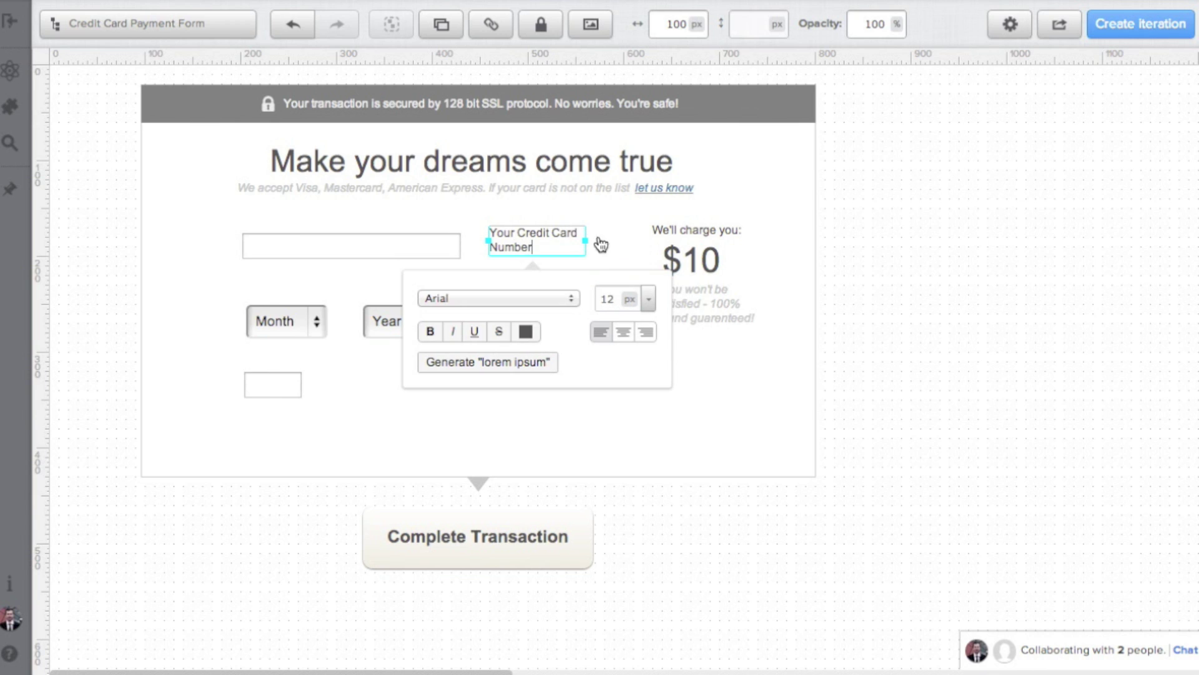
pyautogui.write('er')
pyautogui.click(630, 240)
# - Widen the label to fit one line and place it above the card number field
pyautogui.click(560, 237)
pyautogui.moveTo(585, 242); pyautogui.dragTo(653, 248)
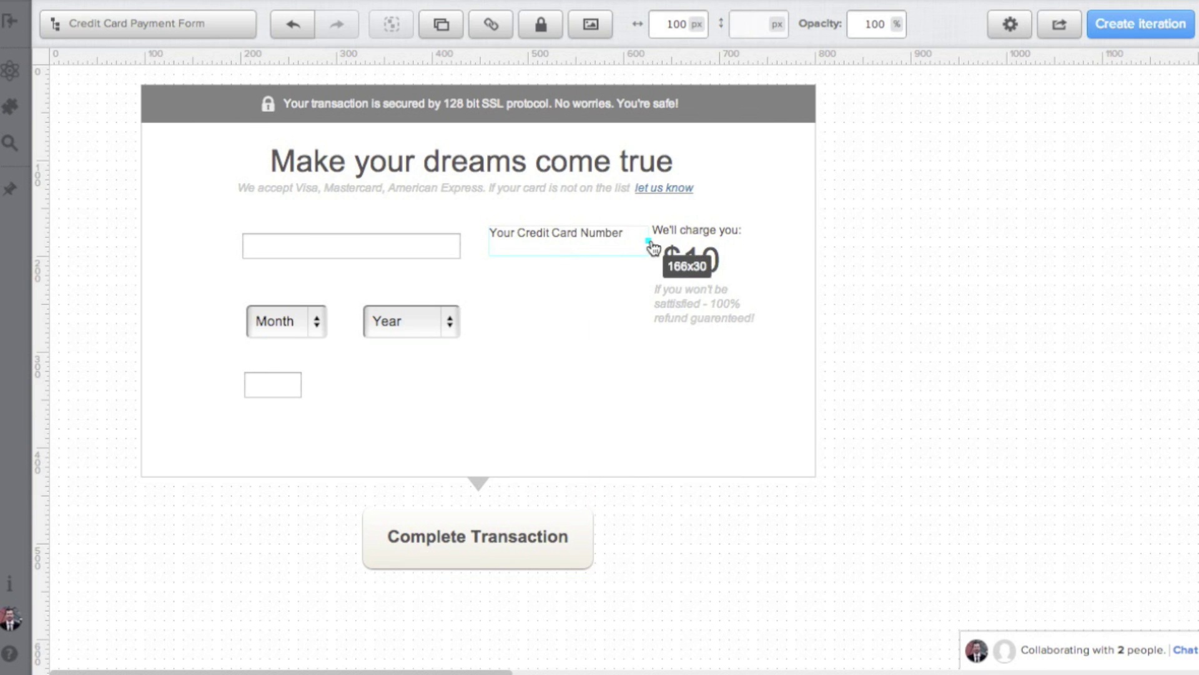
pyautogui.click(627, 208)
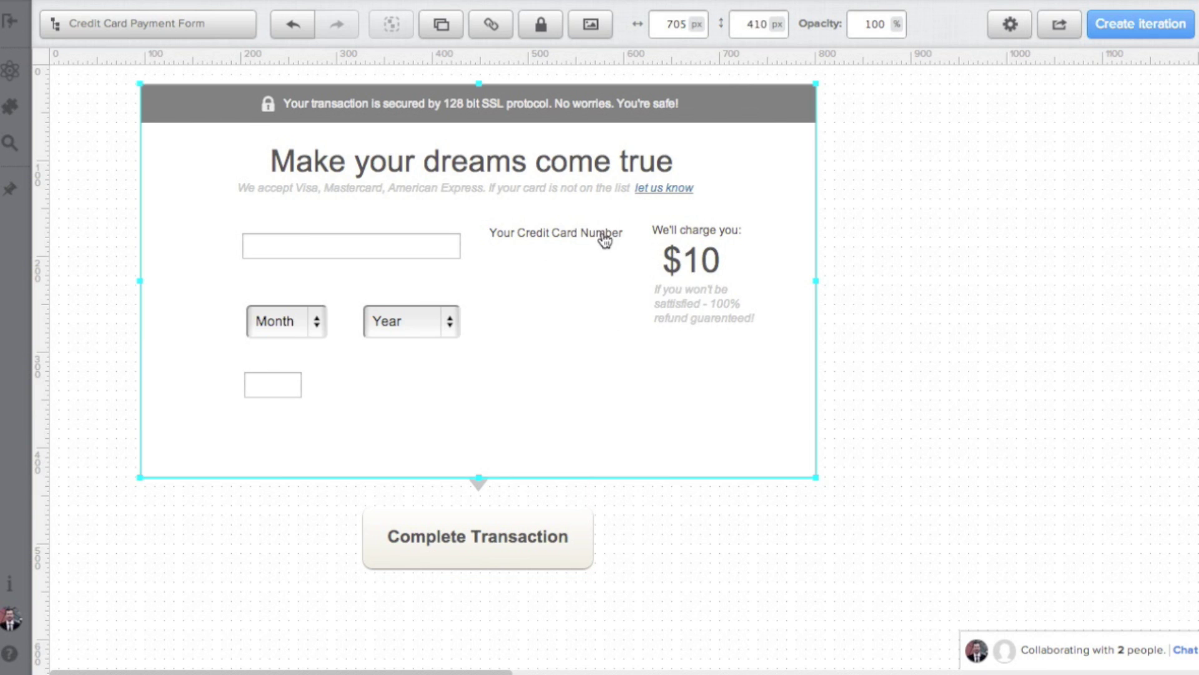
pyautogui.moveTo(605, 239); pyautogui.dragTo(368, 227)
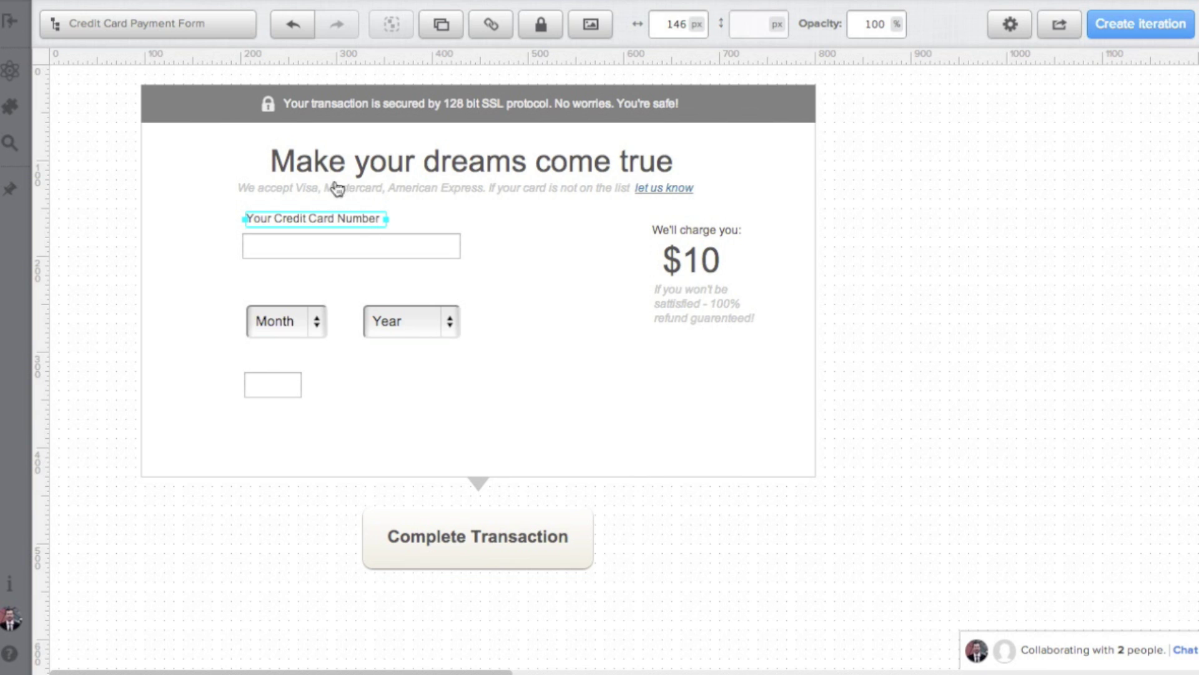
pyautogui.click(275, 114)
pyautogui.click(522, 278)
# - Add a grey 16x16 lock icon at the right end of the card number field
pyautogui.write('q')
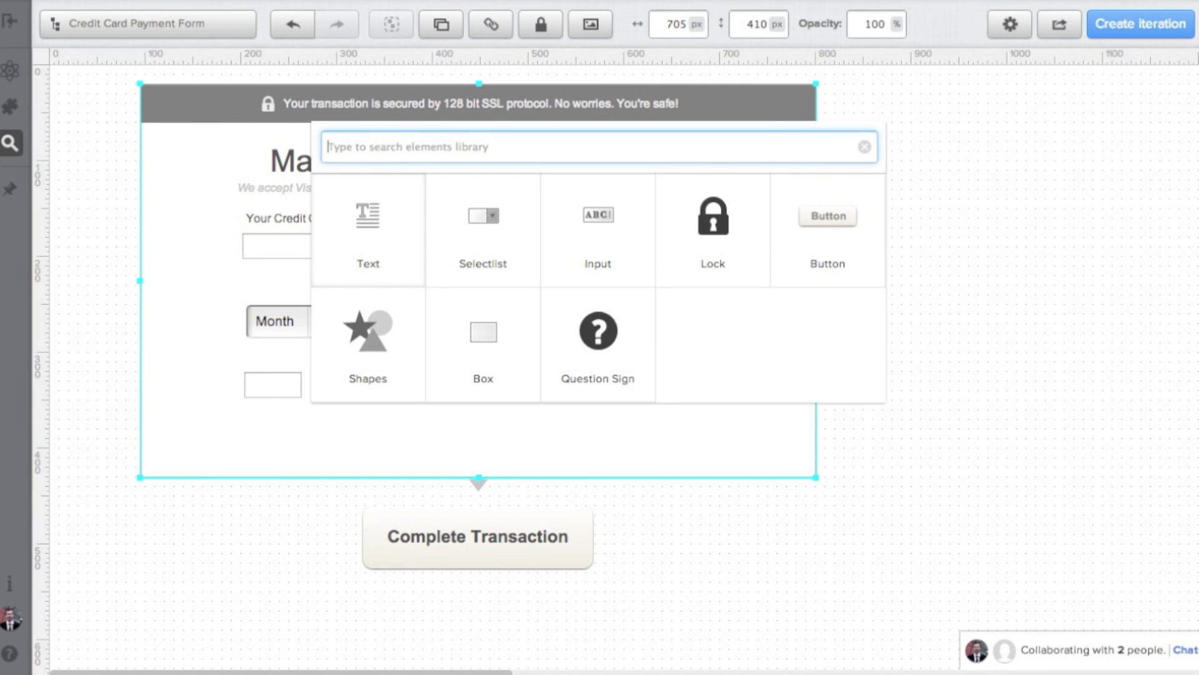
pyautogui.write('lock')
pyautogui.moveTo(402, 206); pyautogui.dragTo(526, 254)
pyautogui.click(649, 308)
pyautogui.click(643, 291)
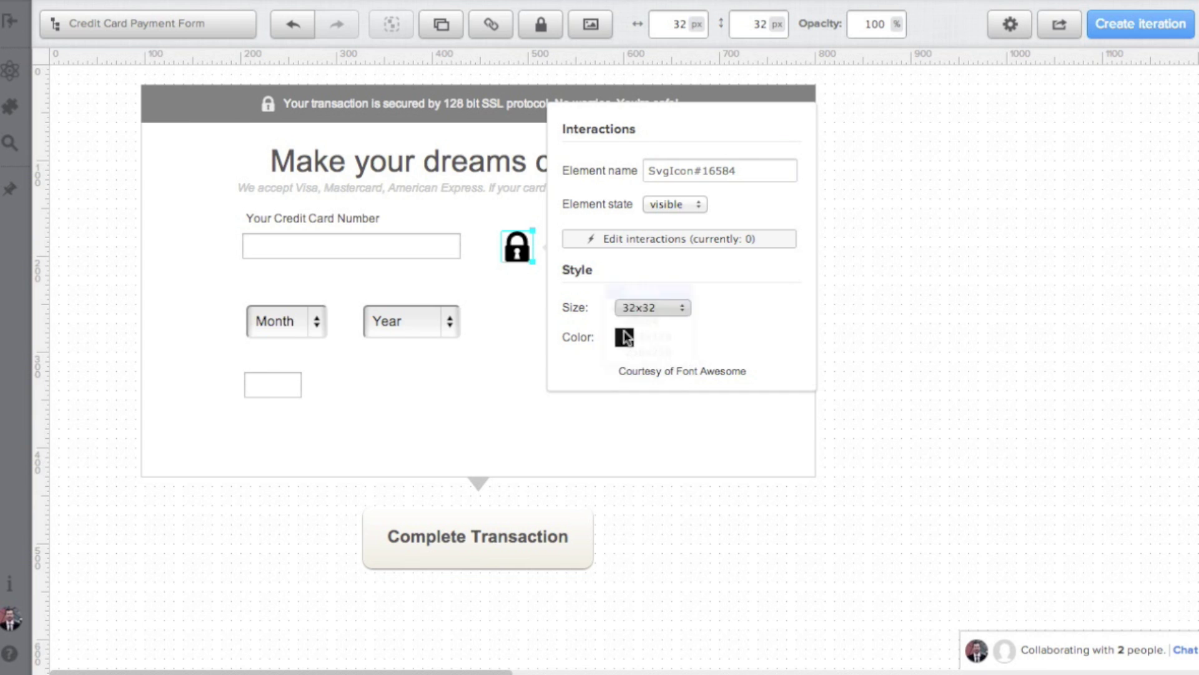
pyautogui.click(617, 331)
pyautogui.click(690, 457)
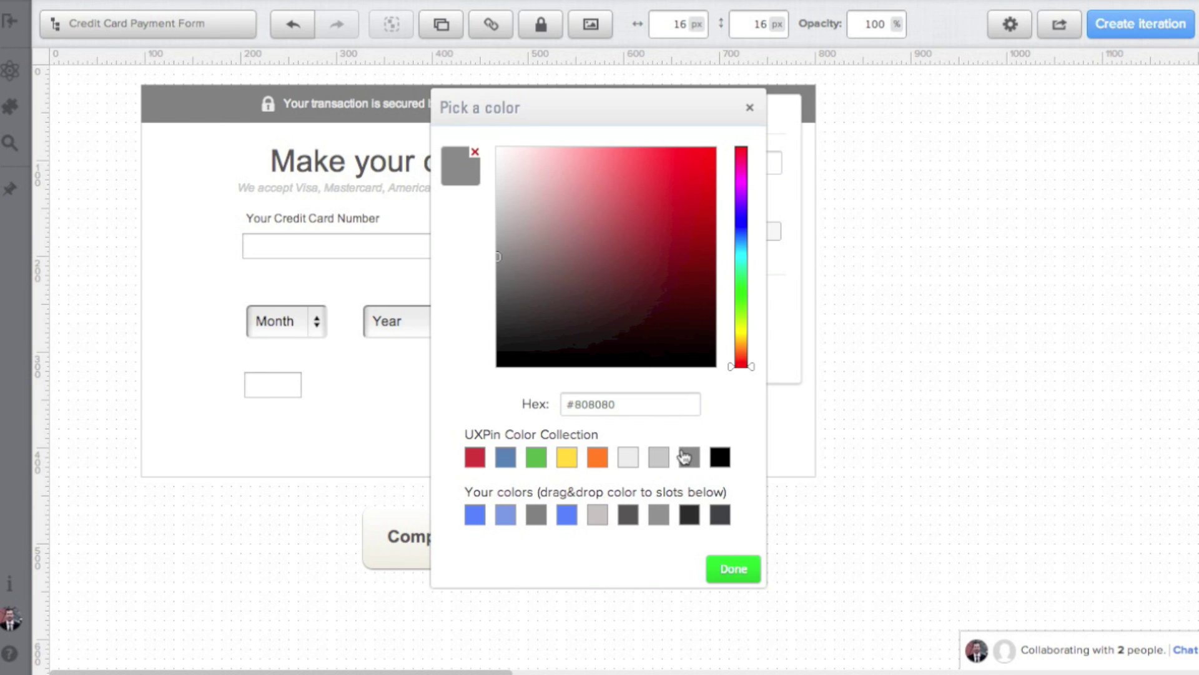
pyautogui.click(732, 569)
pyautogui.moveTo(510, 239); pyautogui.dragTo(447, 247)
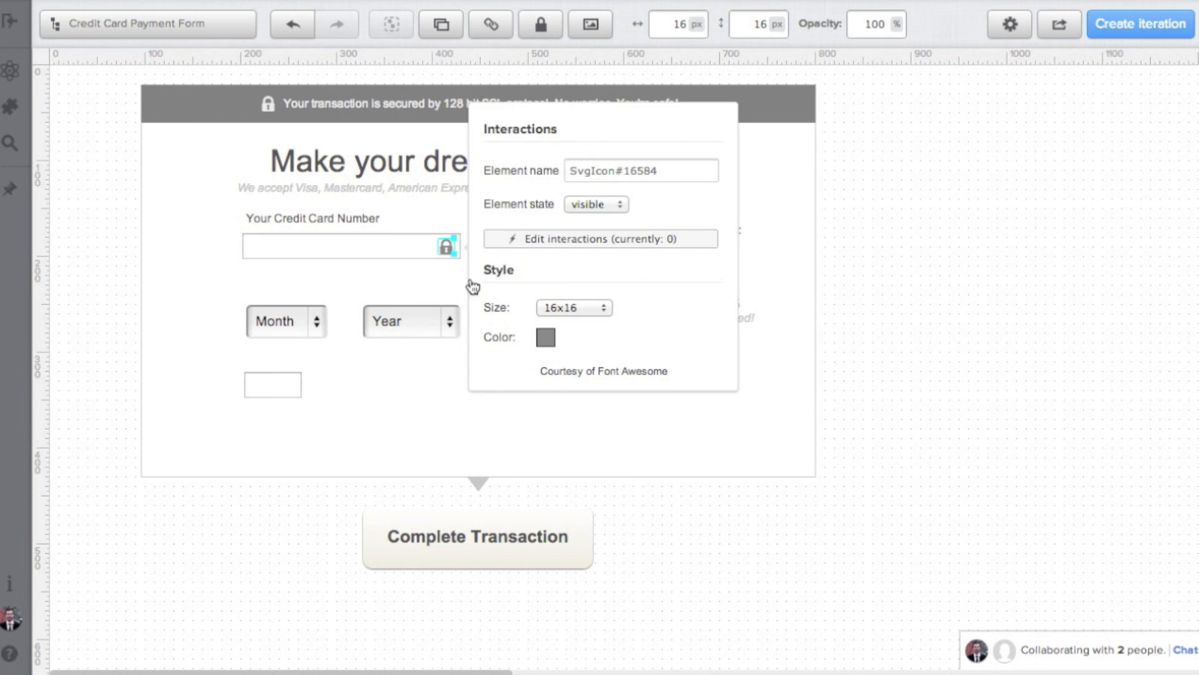
pyautogui.click(437, 298)
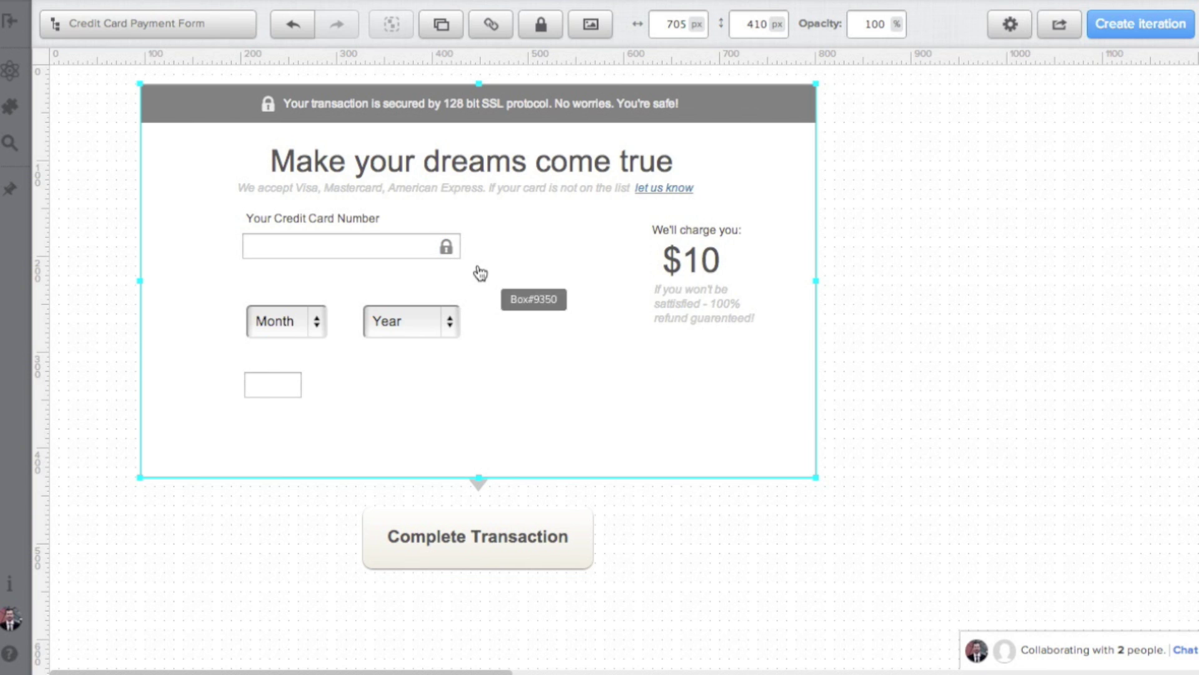
# - Shift the label and card field slightly, and give the field a sample 16-digit card number
pyautogui.click(359, 220)
pyautogui.keyDown('shift'); pyautogui.click(362, 253); pyautogui.keyUp('shift')
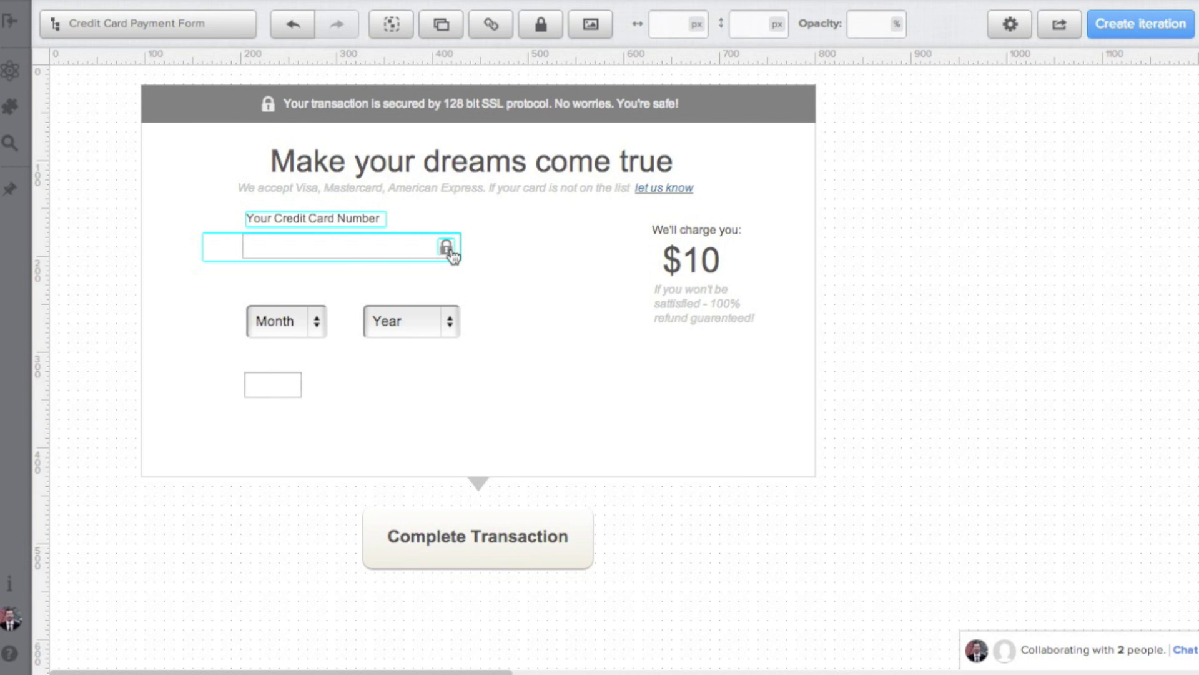
pyautogui.moveTo(453, 255); pyautogui.dragTo(451, 265)
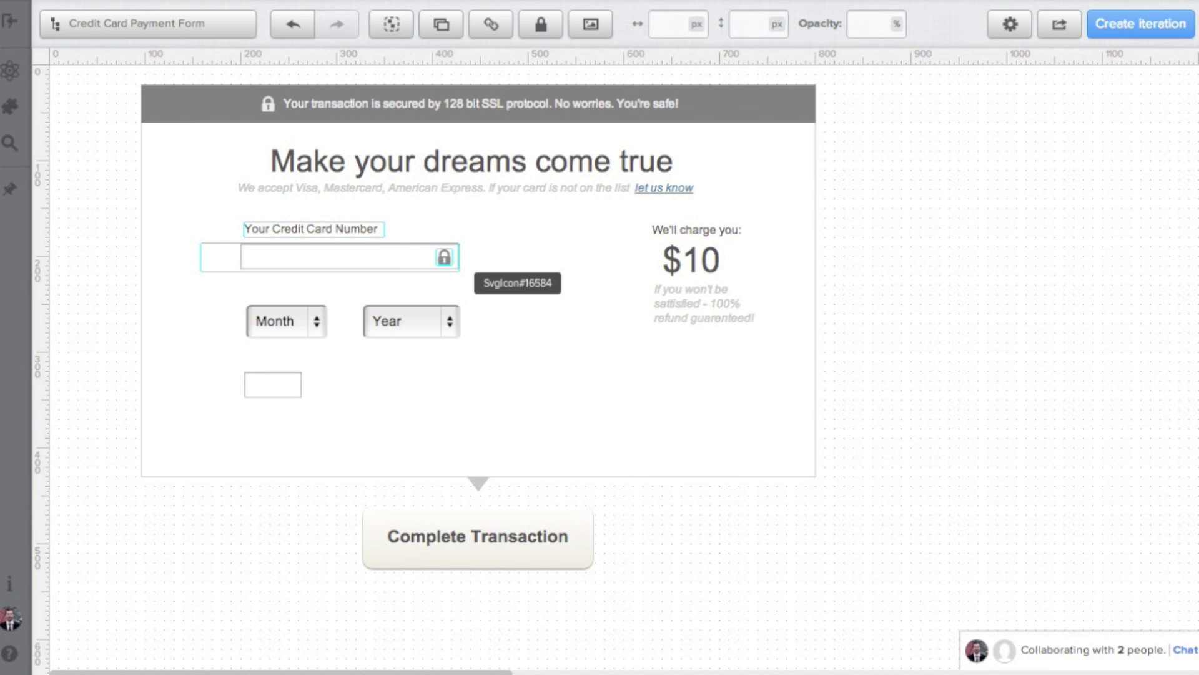
pyautogui.press('Up')
pyautogui.click(530, 294)
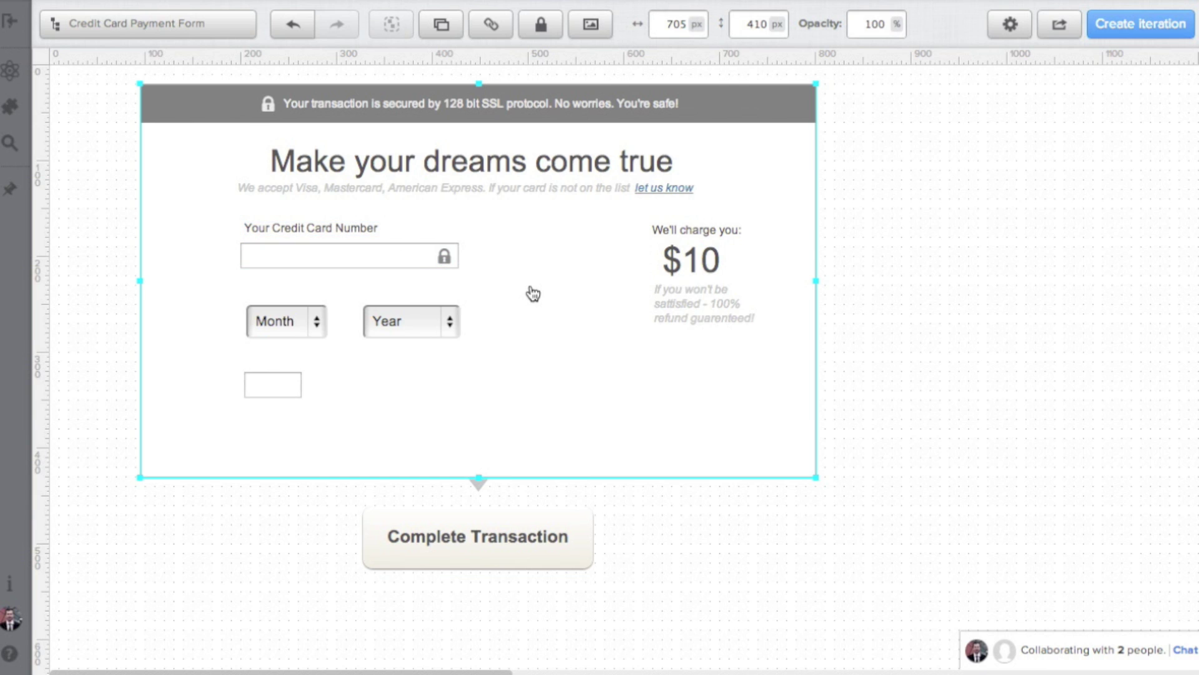
pyautogui.click(302, 263)
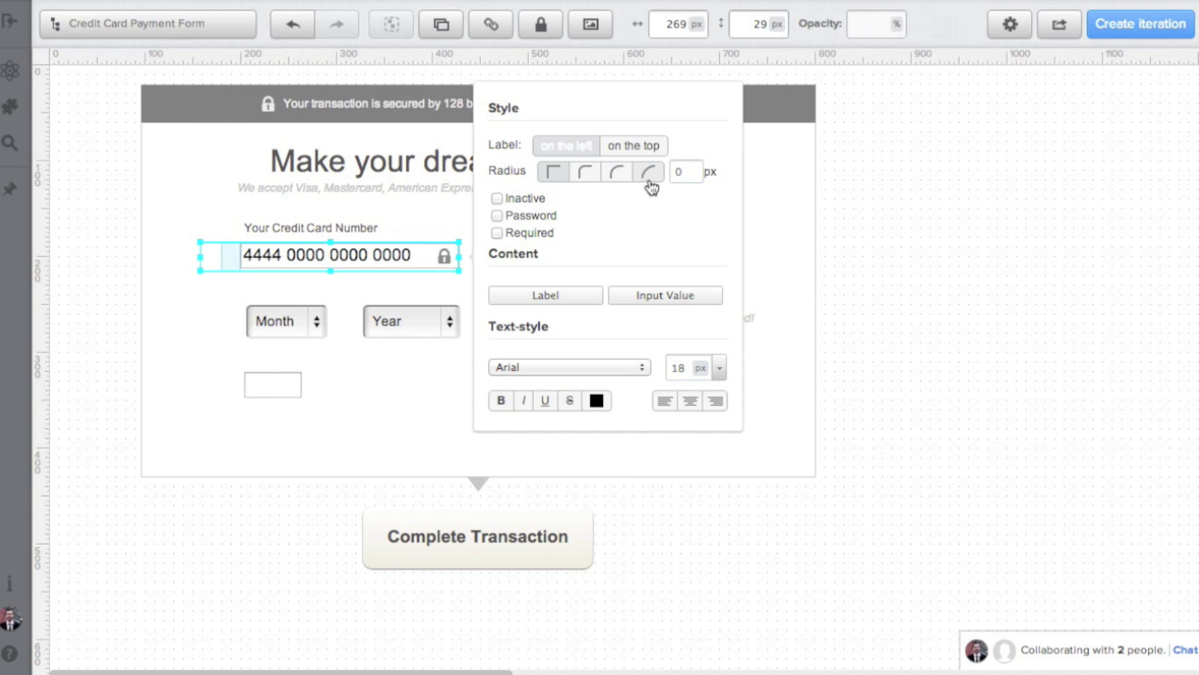
pyautogui.click(776, 289)
# - Insert the VISA logo from Karty > Credit Cards and place it right of the card number field
pyautogui.hotkey('ctrl', 'f')
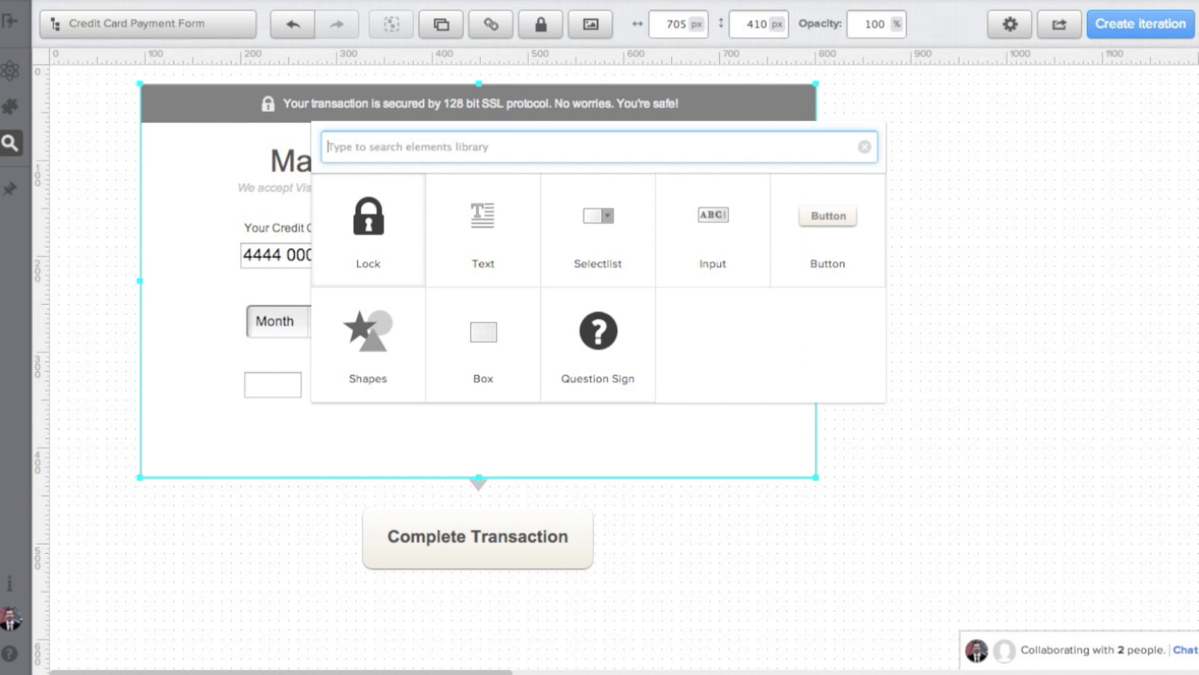
pyautogui.click(591, 24)
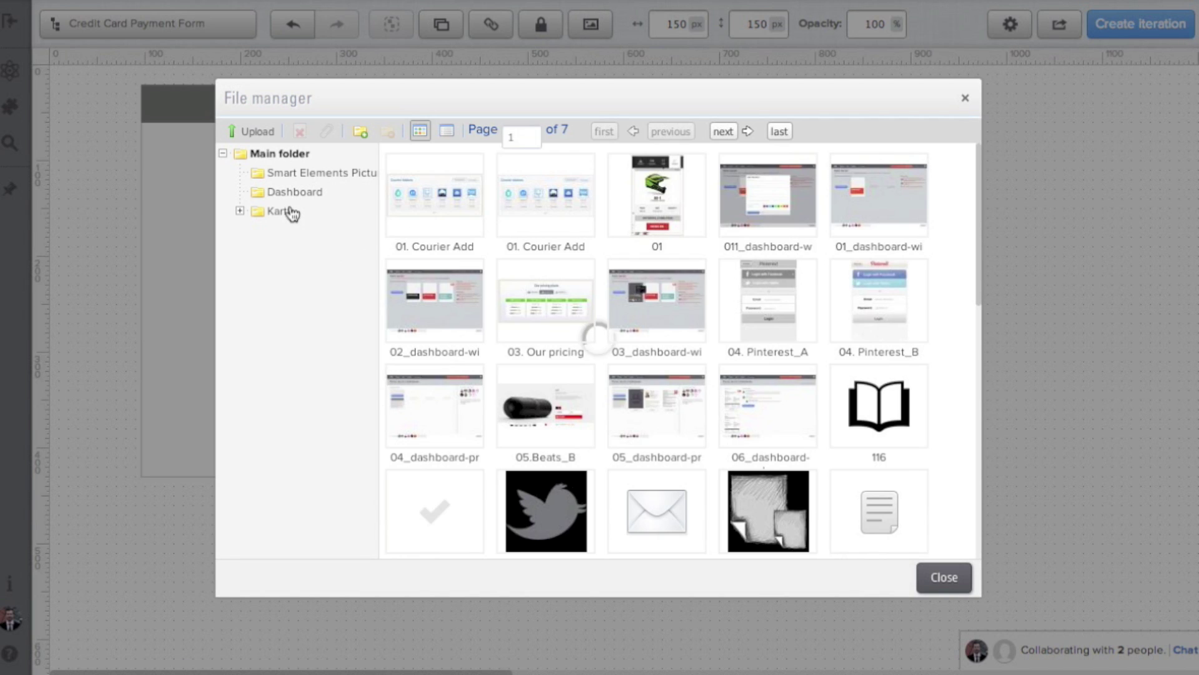
pyautogui.click(286, 210)
pyautogui.click(298, 231)
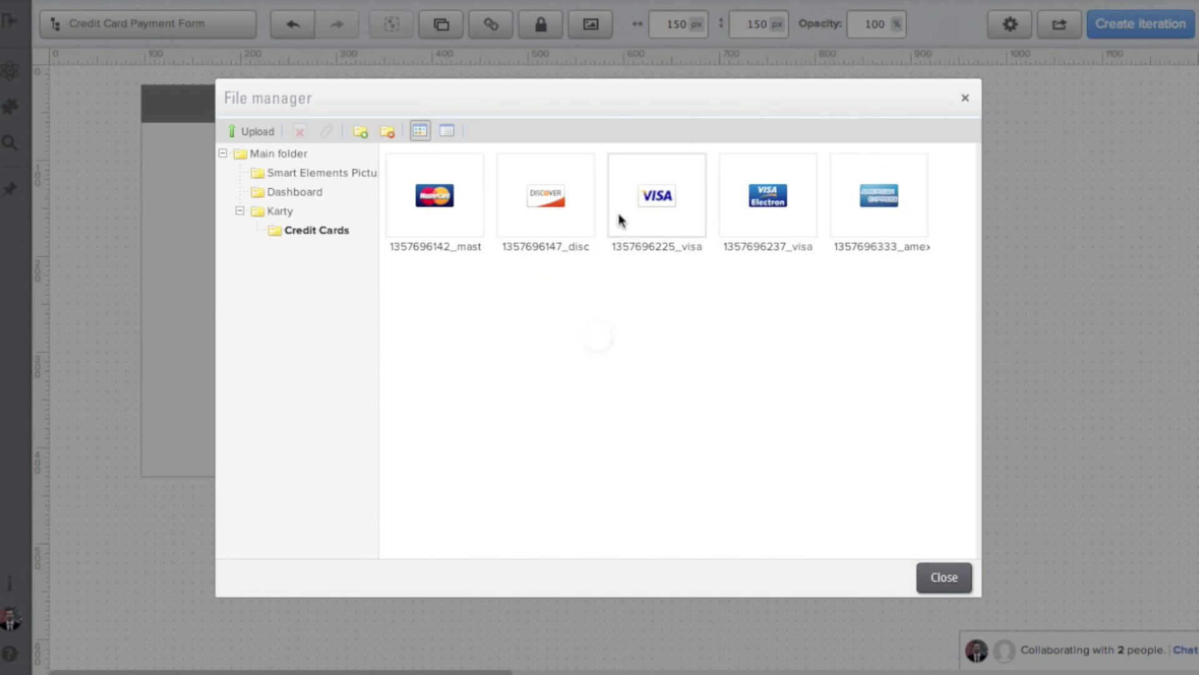
pyautogui.doubleClick(621, 220)
pyautogui.moveTo(576, 321); pyautogui.dragTo(496, 269)
# - Fade the VISA logo to grey using Color > Fade to grey
pyautogui.rightClick(495, 269)
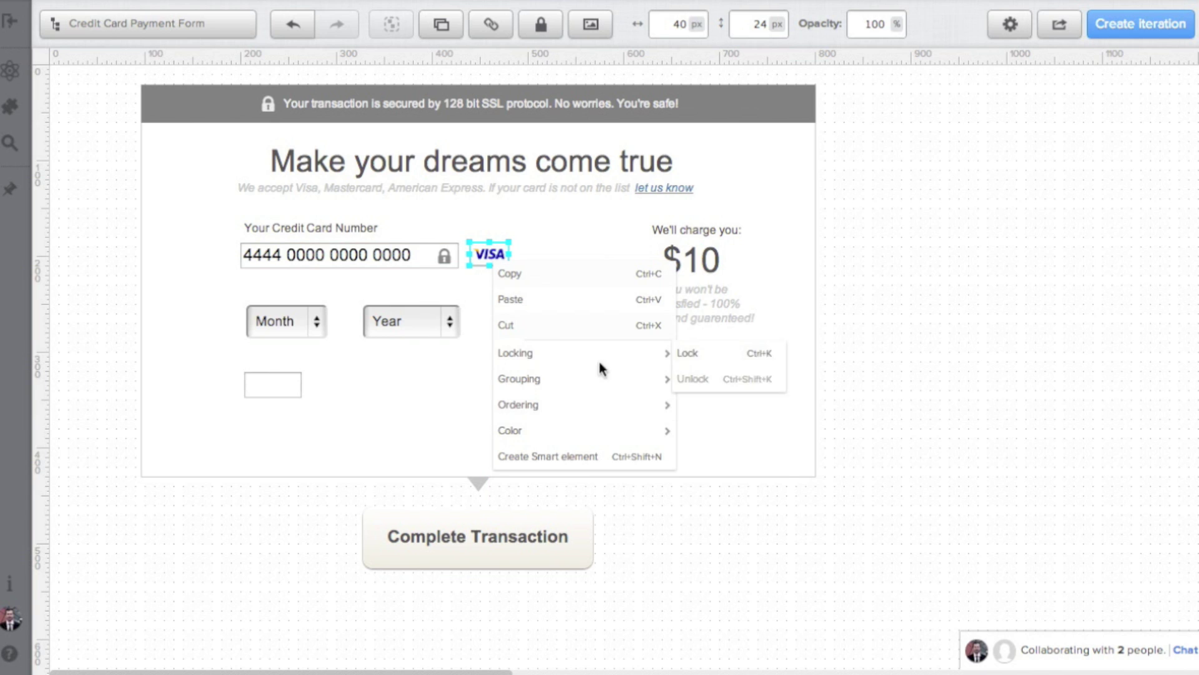
pyautogui.click(688, 440)
pyautogui.click(527, 308)
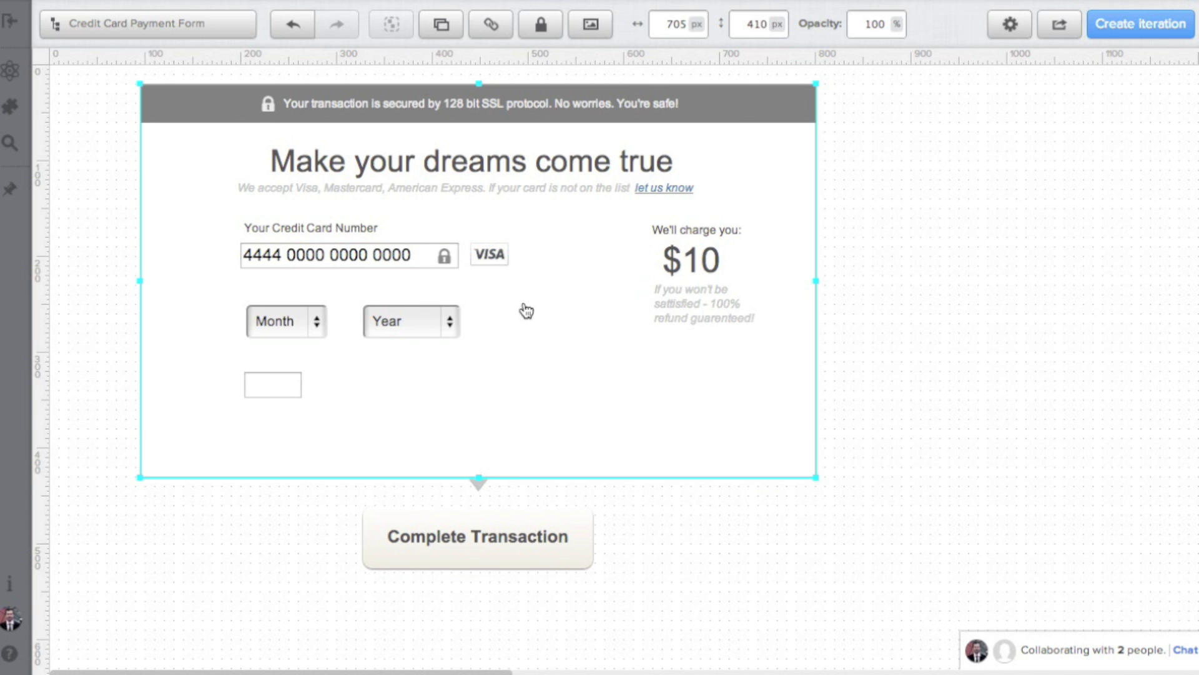
pyautogui.click(495, 263)
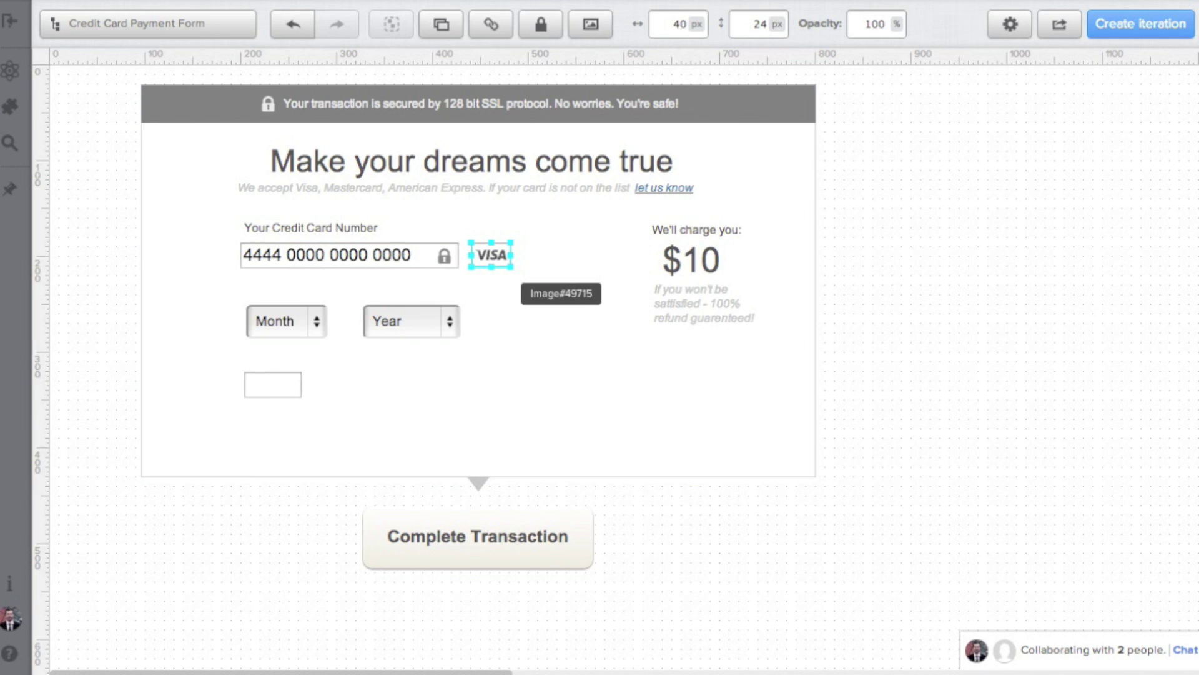
pyautogui.click(989, 264)
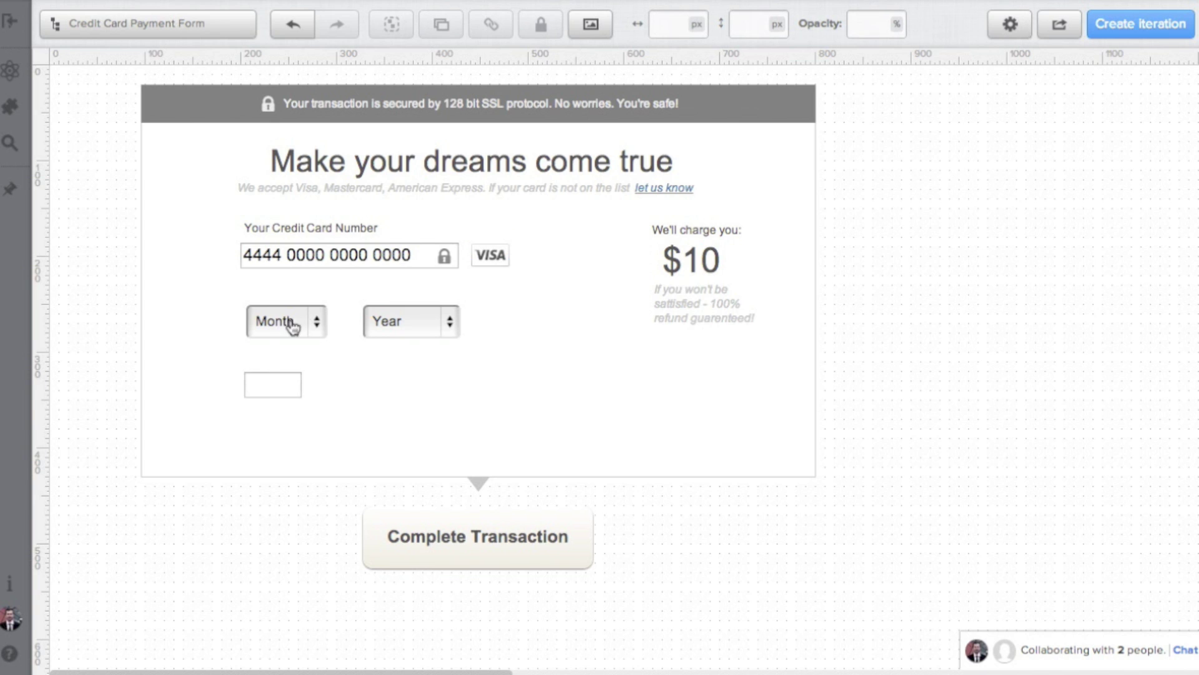
# - Duplicate the card number label below the field and retype it as 'Expiration Date'
pyautogui.click(319, 231)
pyautogui.moveTo(320, 235); pyautogui.dragTo(314, 286)
pyautogui.doubleClick(314, 286)
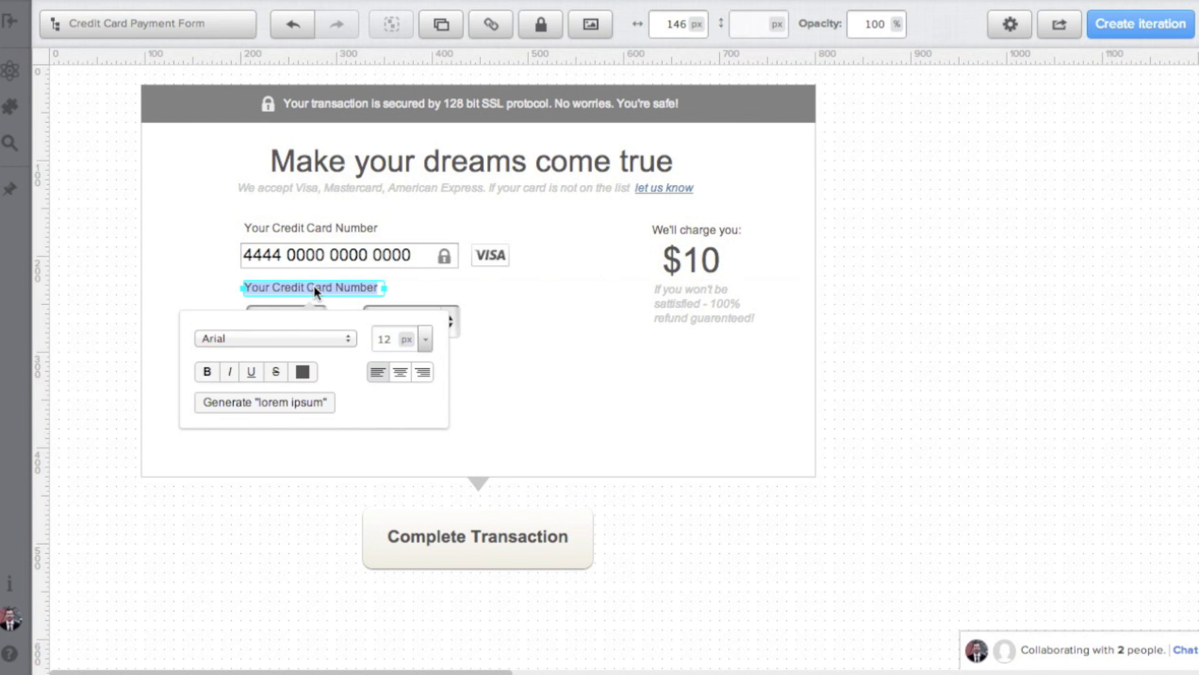
pyautogui.write('Expiration Date')
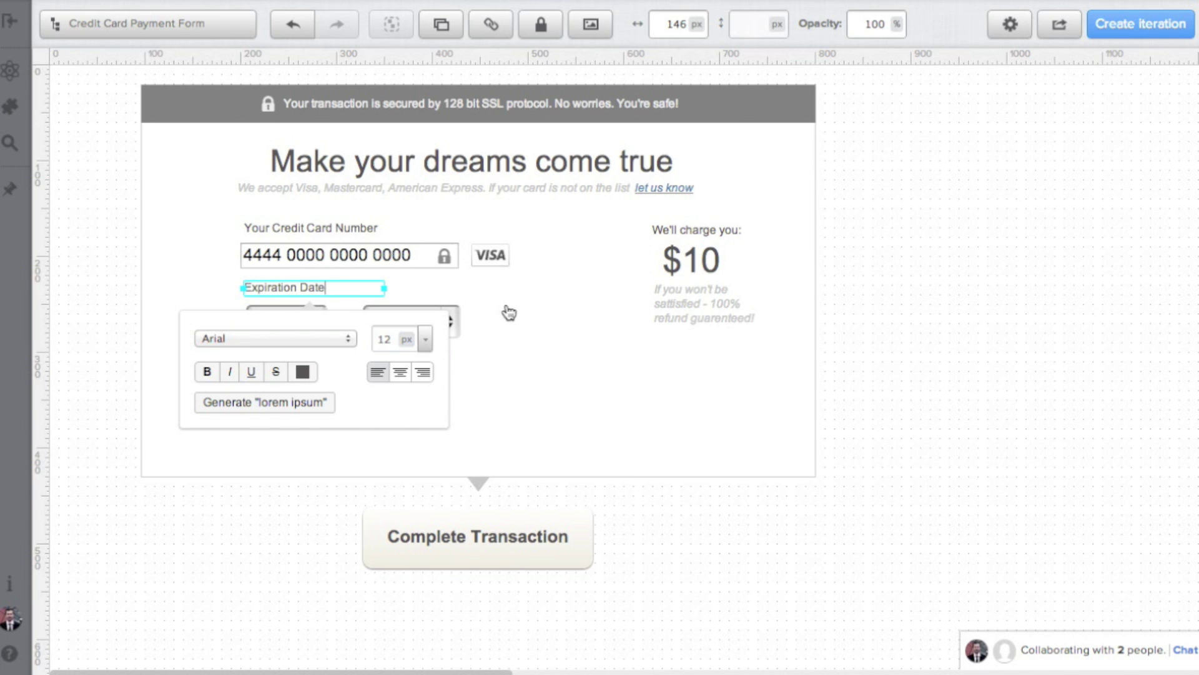
pyautogui.click(510, 312)
pyautogui.click(313, 286)
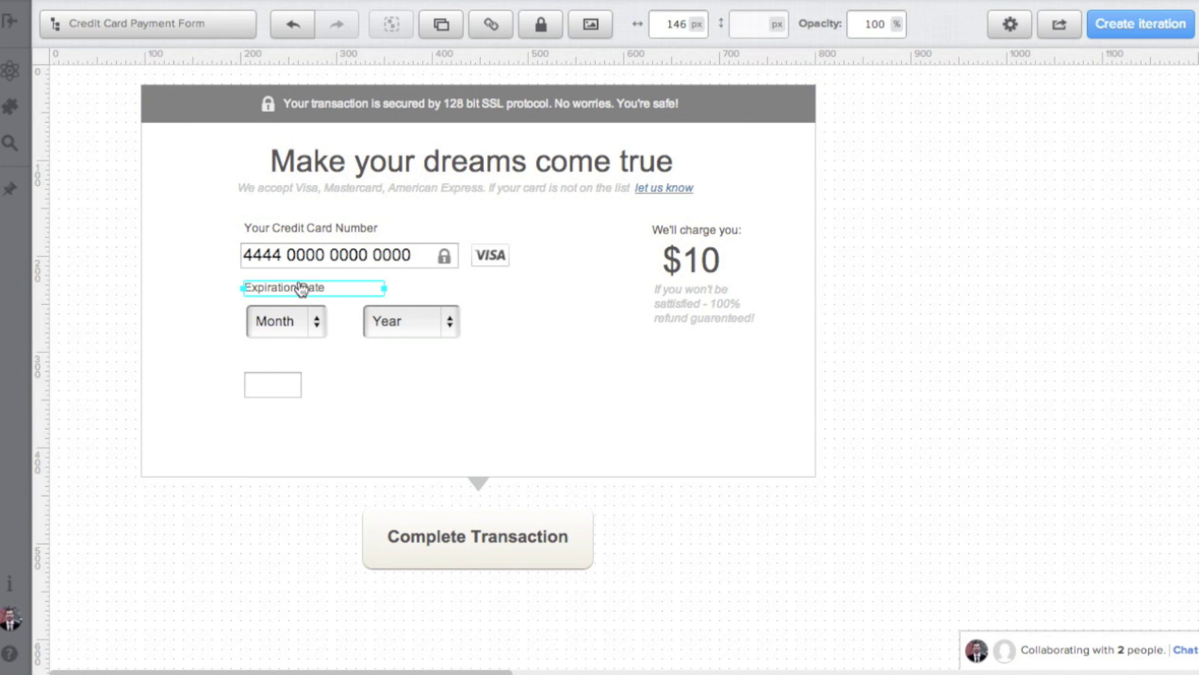
pyautogui.moveTo(313, 287); pyautogui.dragTo(313, 291)
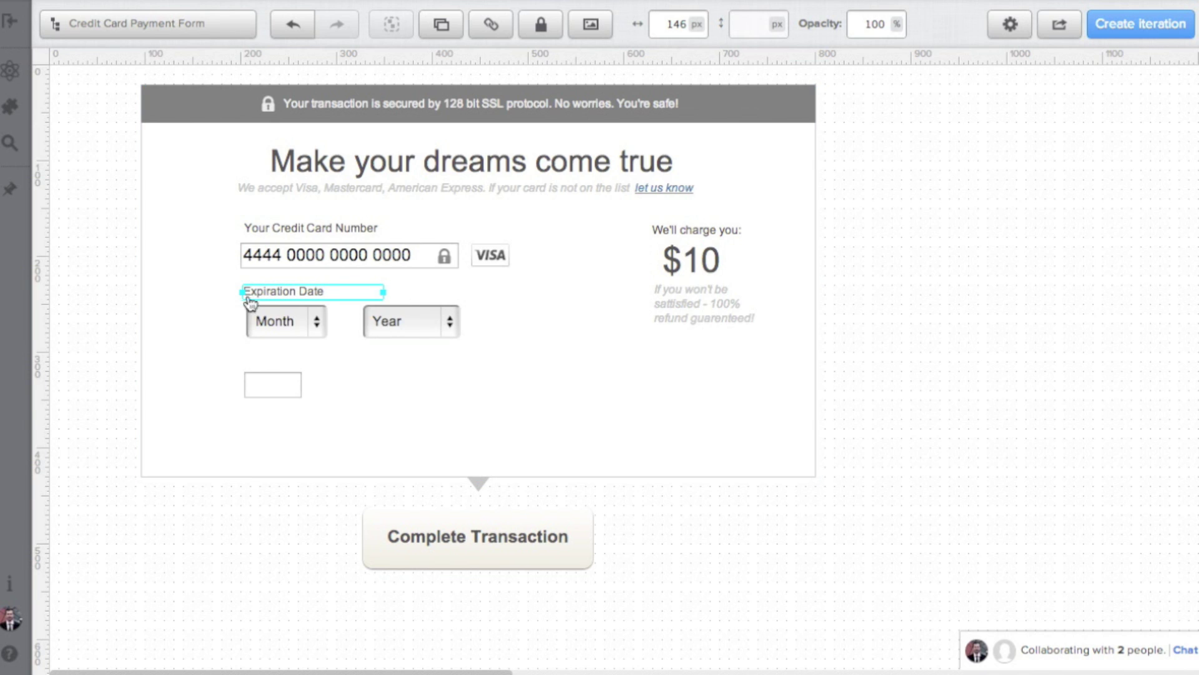
# - Nudge the Month and Year dropdowns down and drag a copy of the Expiration Date label lower
pyautogui.click(318, 331)
pyautogui.keyDown('shift'); pyautogui.click(391, 330); pyautogui.keyUp('shift')
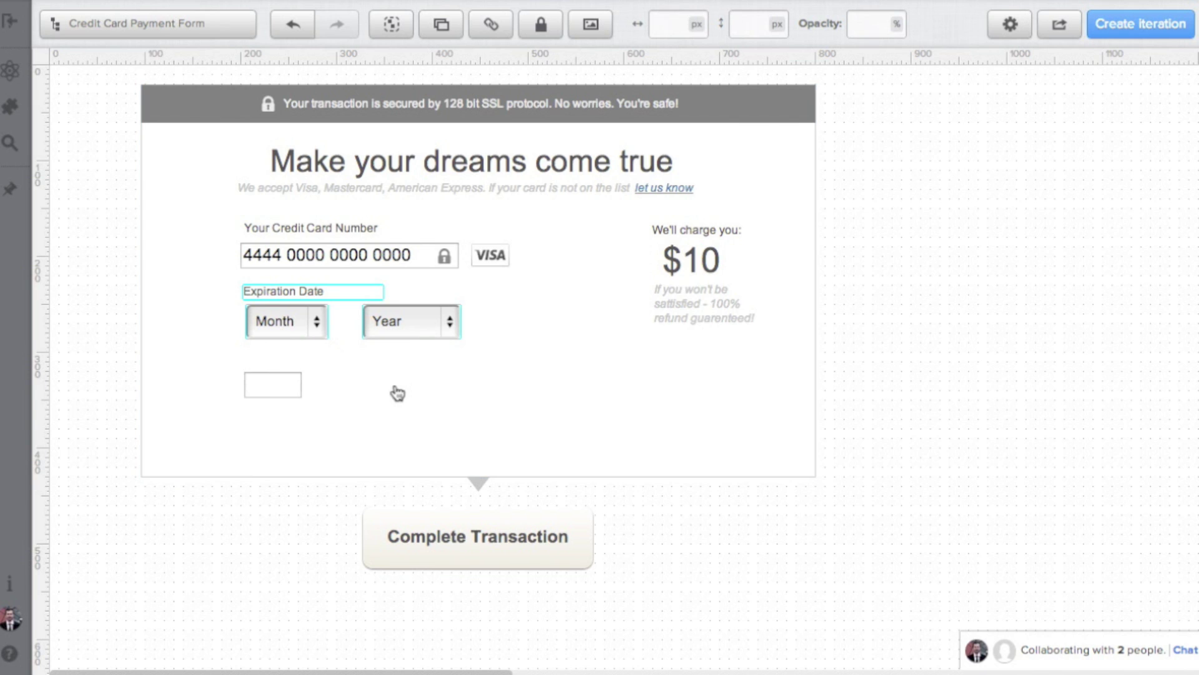
pyautogui.press('Down')
pyautogui.press('Down')
pyautogui.press('Down')
pyautogui.press('Down')
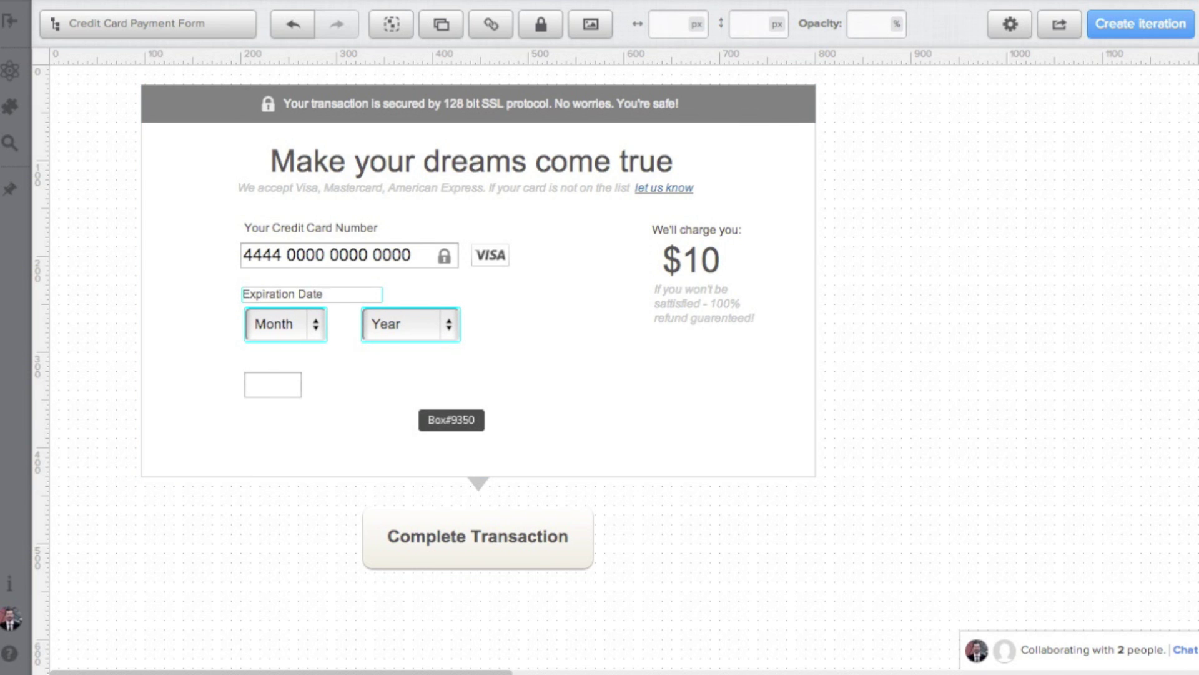
pyautogui.click(369, 230)
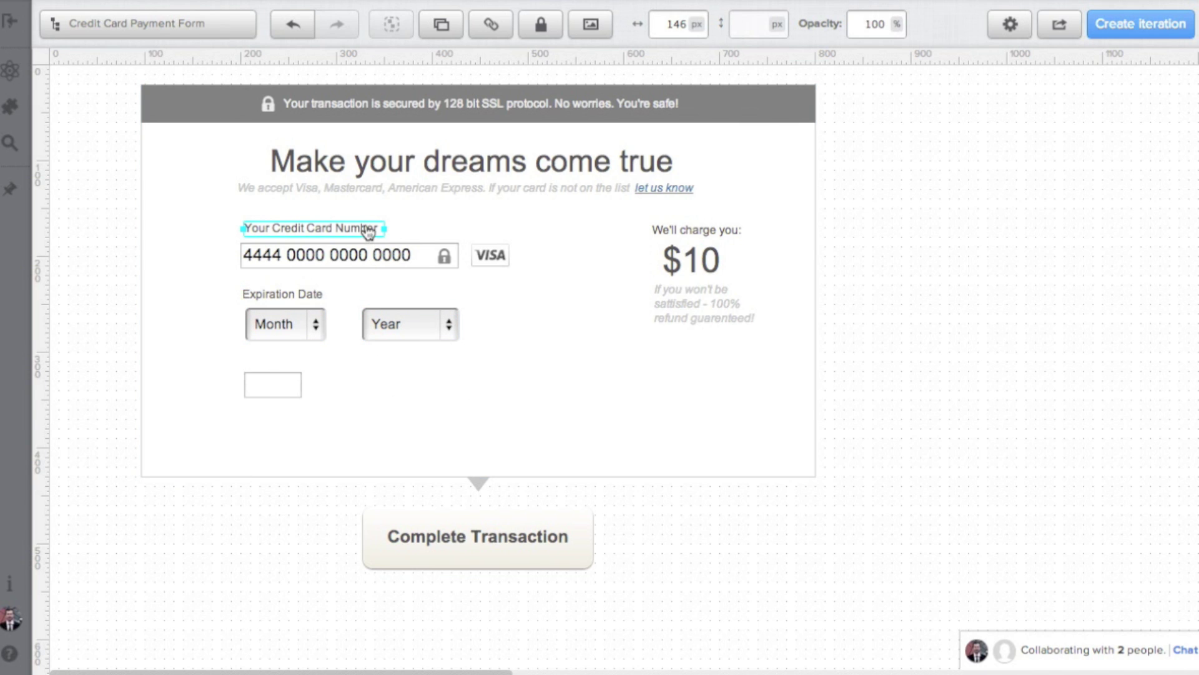
pyautogui.click(247, 324)
pyautogui.moveTo(295, 299); pyautogui.dragTo(378, 373)
# - Empty the copied label and position it between the Month and Year dropdowns as a '/' separator
pyautogui.doubleClick(378, 373)
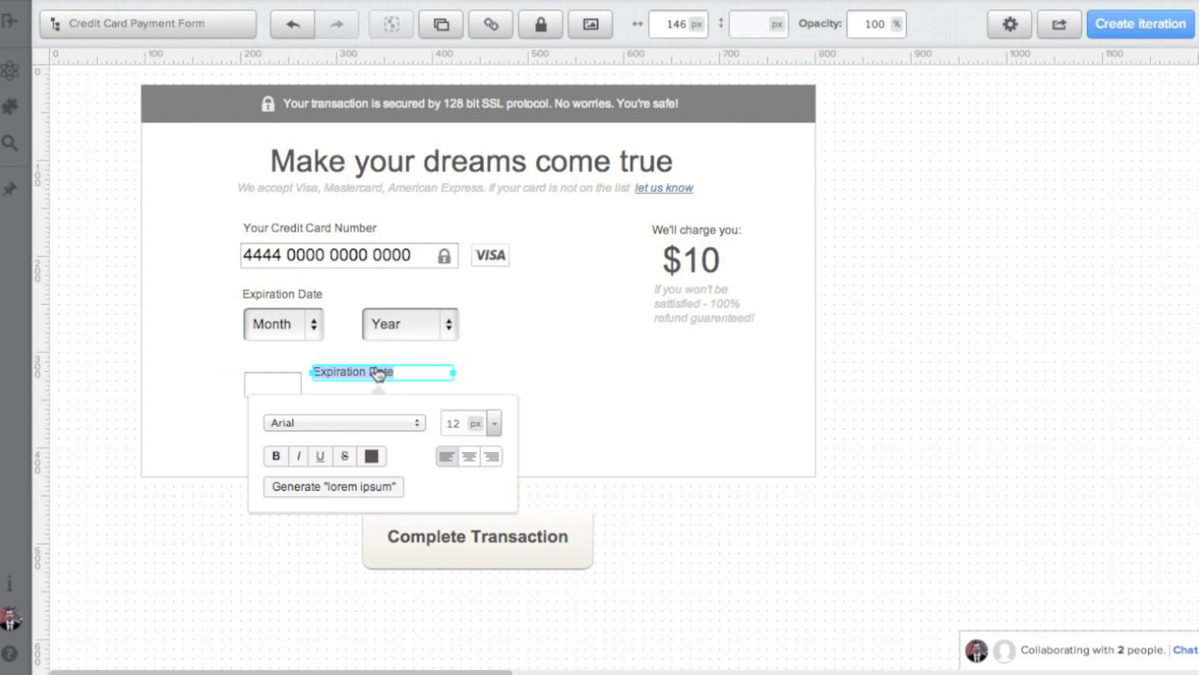
pyautogui.press('BackSpace')
pyautogui.click(407, 377)
pyautogui.click(372, 376)
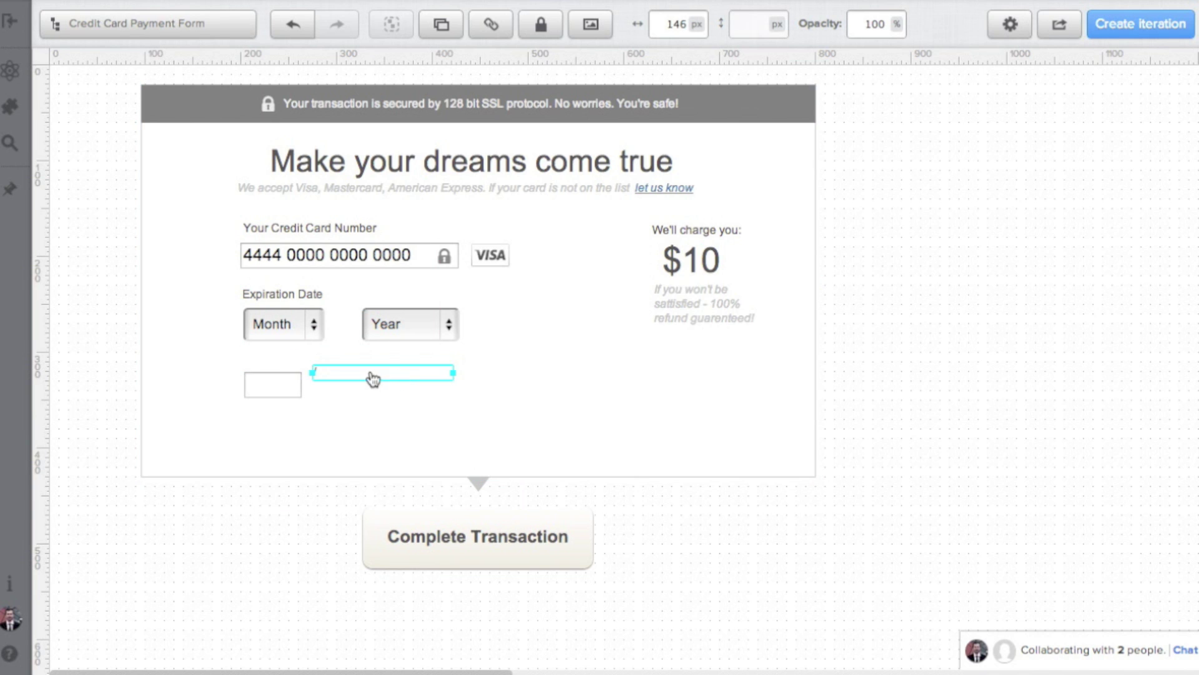
pyautogui.moveTo(372, 377); pyautogui.dragTo(400, 331)
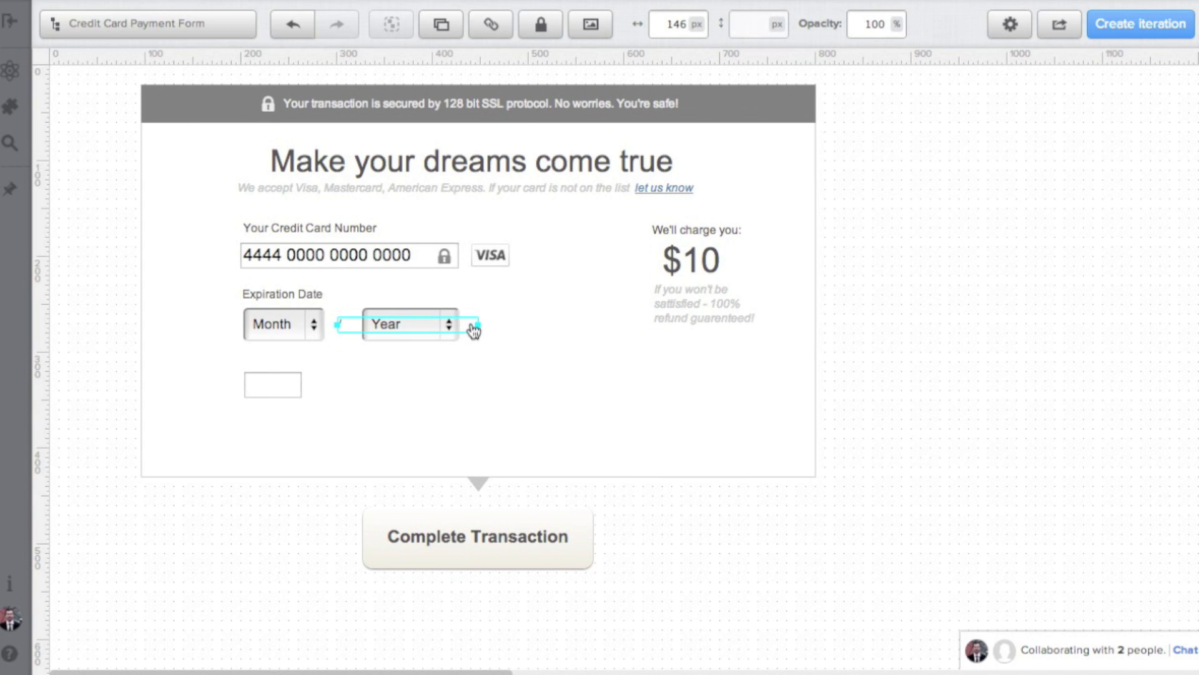
pyautogui.moveTo(473, 328); pyautogui.dragTo(351, 325)
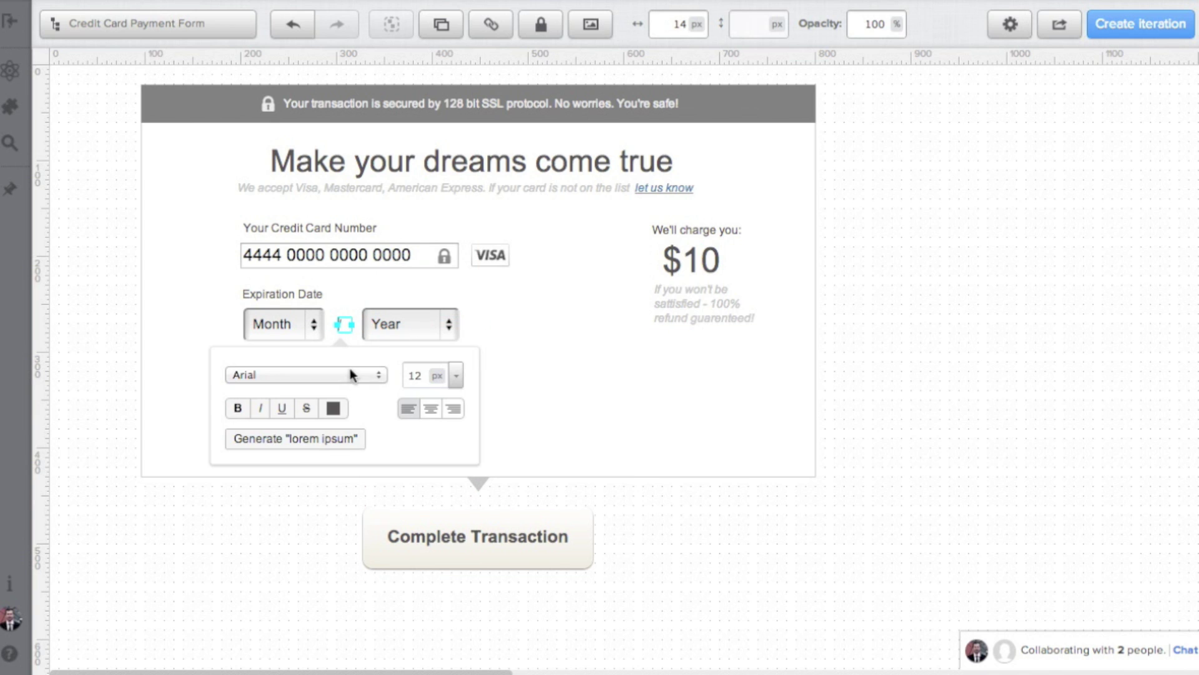
# - Size the slash to 14 px, pull Year closer, lower the input box, and copy the label below
pyautogui.click(594, 351)
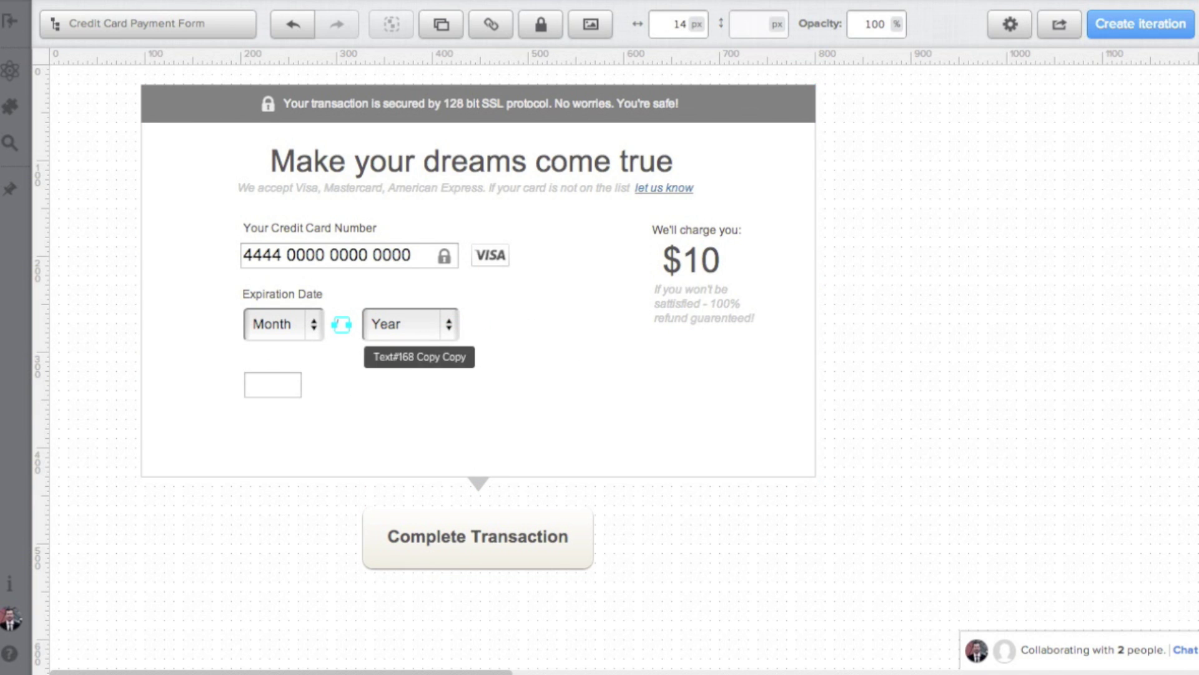
pyautogui.click(342, 323)
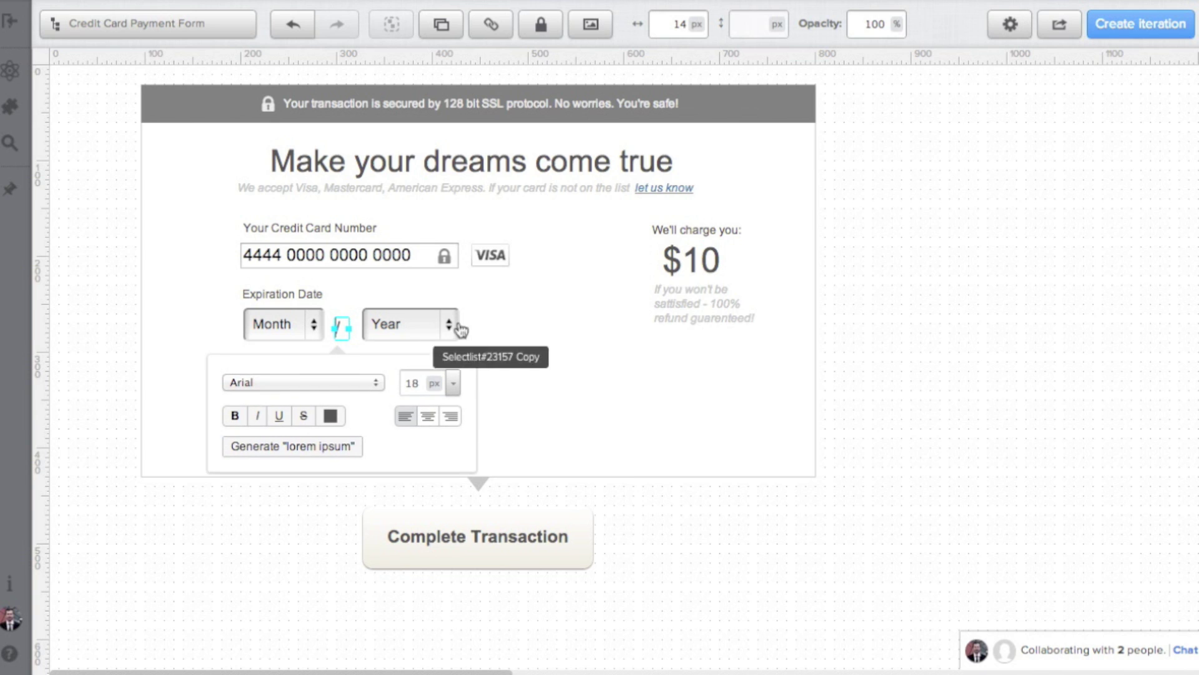
pyautogui.click(368, 352)
pyautogui.click(341, 328)
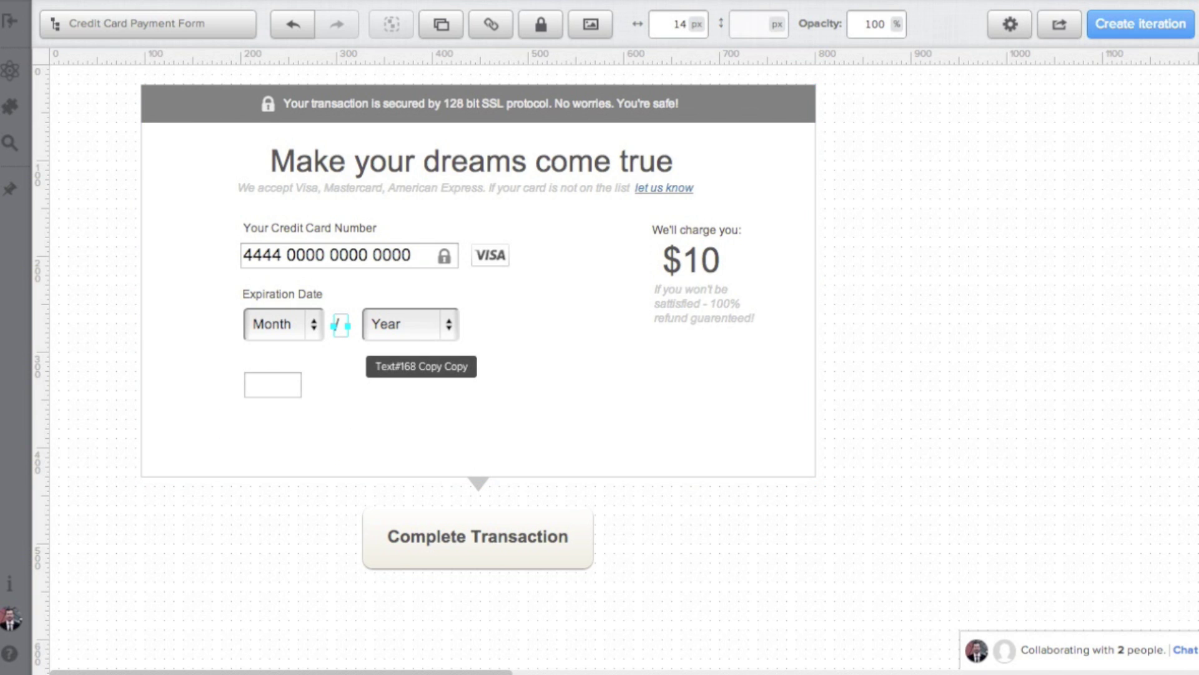
pyautogui.moveTo(429, 343); pyautogui.dragTo(419, 343)
pyautogui.moveTo(288, 392); pyautogui.dragTo(284, 413)
pyautogui.moveTo(302, 299); pyautogui.dragTo(297, 371)
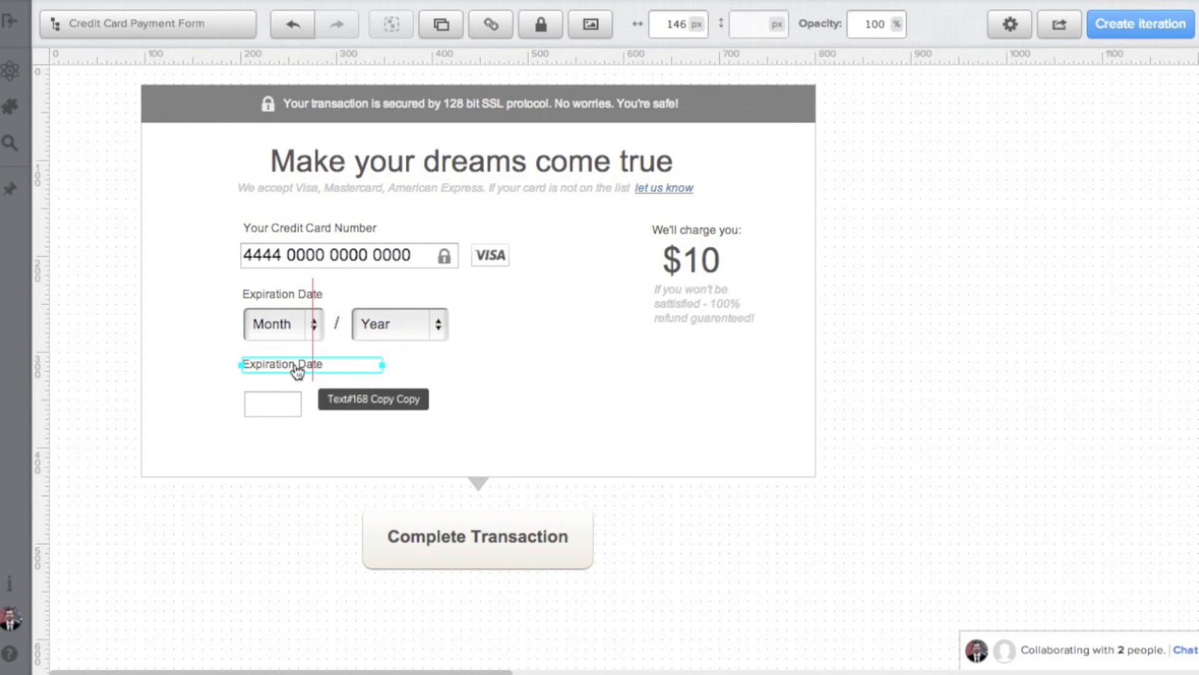
# - Retype the copied label as 'Security Code' and duplicate it beneath
pyautogui.doubleClick(298, 371)
pyautogui.write('Security Cod')
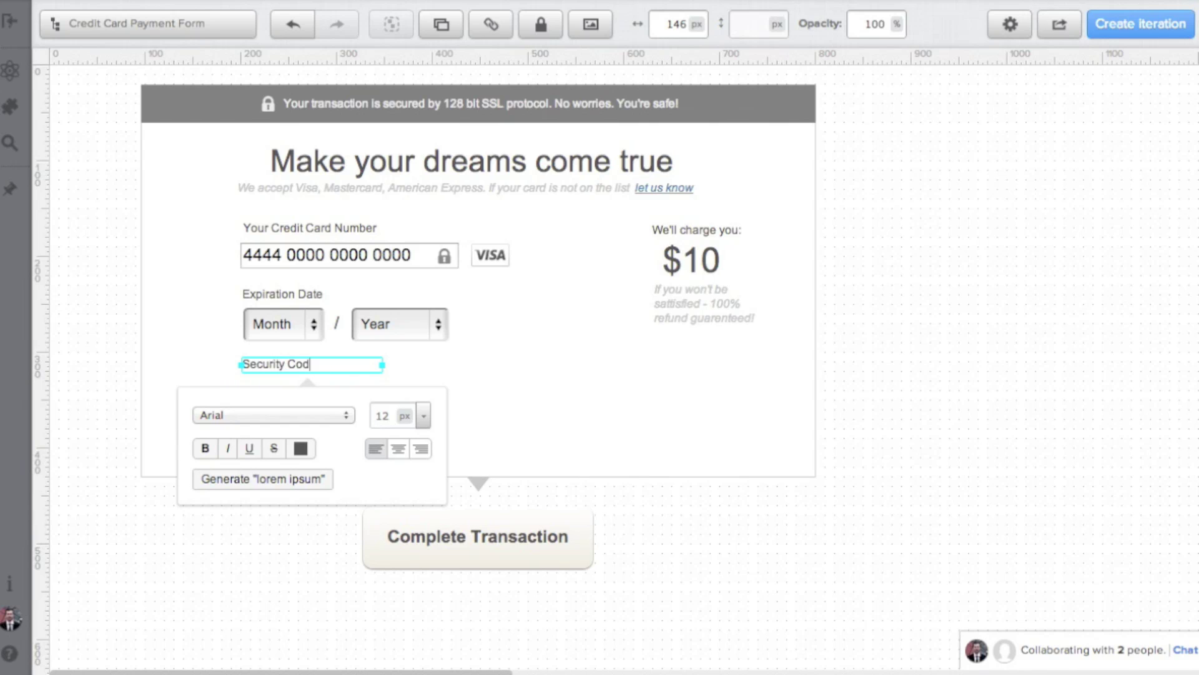
pyautogui.write('e')
pyautogui.click(511, 352)
pyautogui.moveTo(294, 369); pyautogui.dragTo(293, 384)
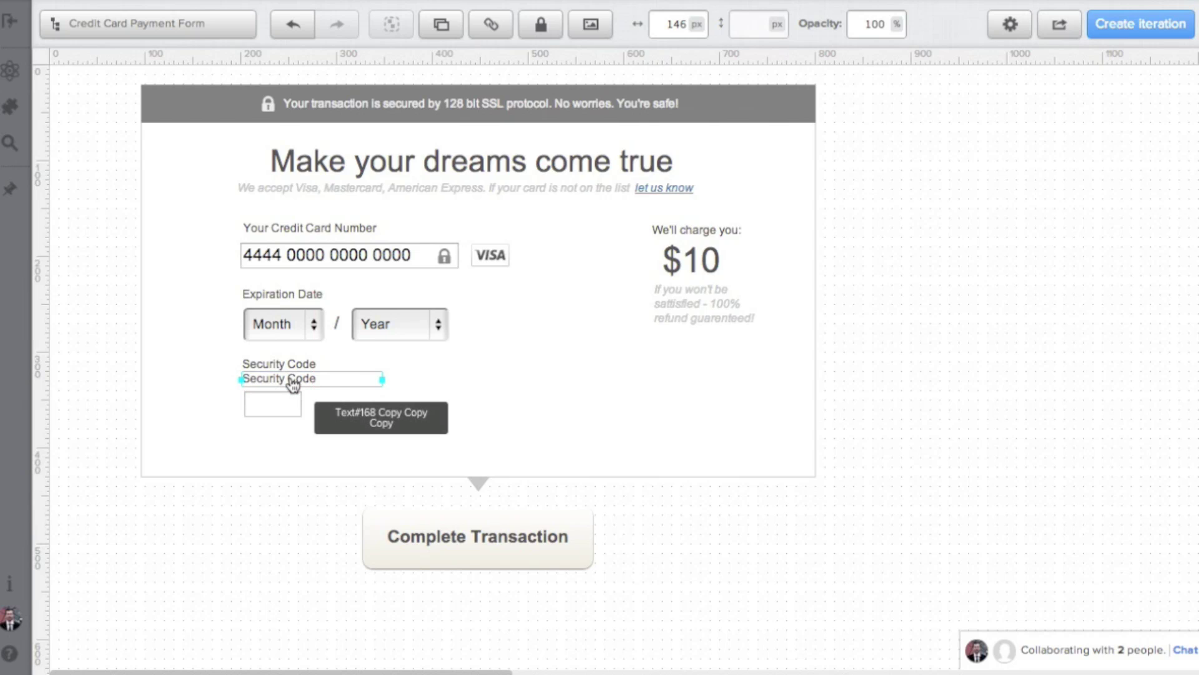
# - Replace the copy's text with the hint 'Last 3 digits on the back. Amex: 4 on the front'
pyautogui.doubleClick(293, 381)
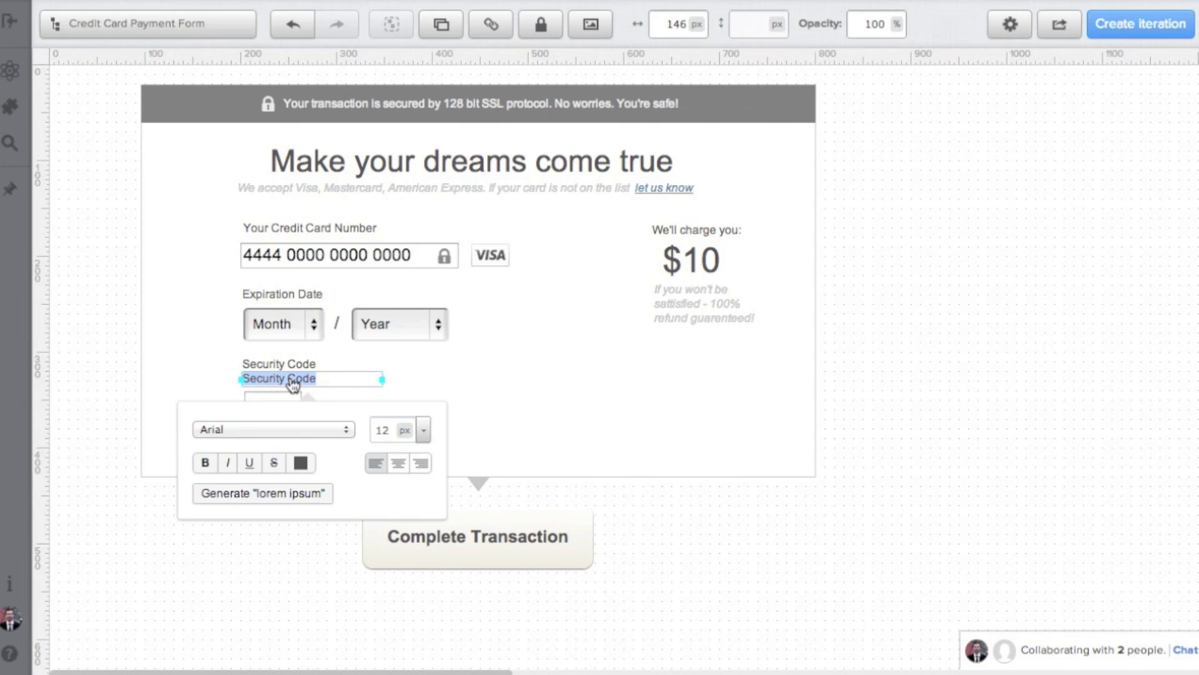
pyautogui.press('BackSpace')
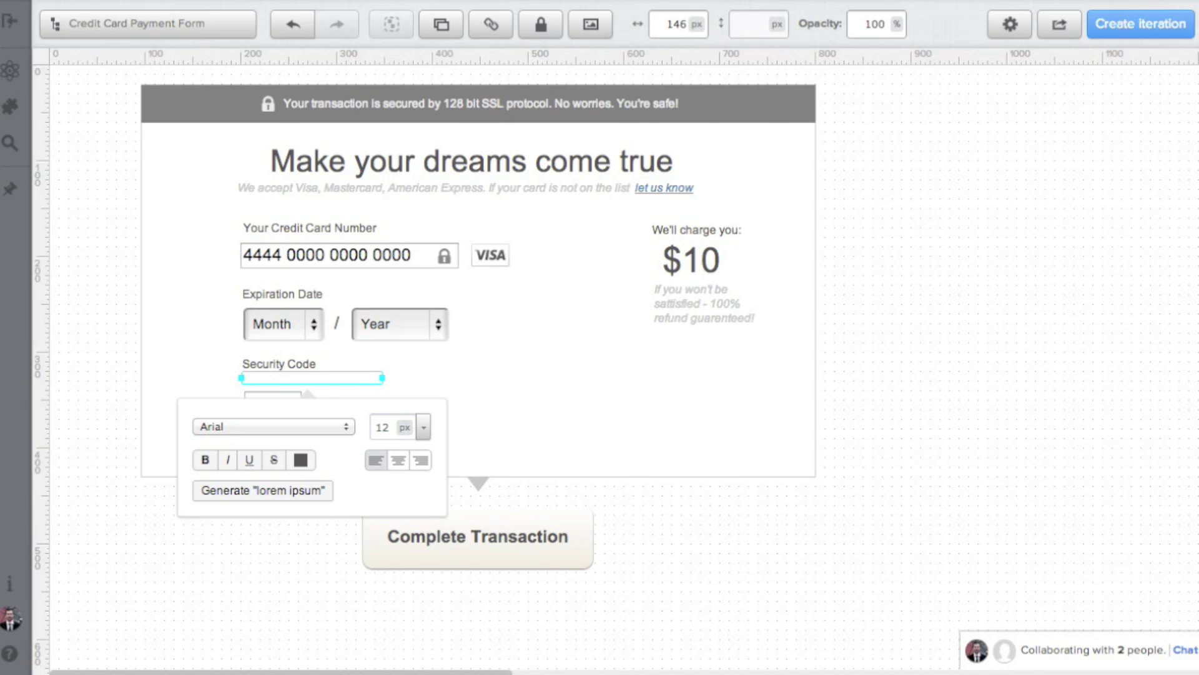
pyautogui.write('3 digits on the back')
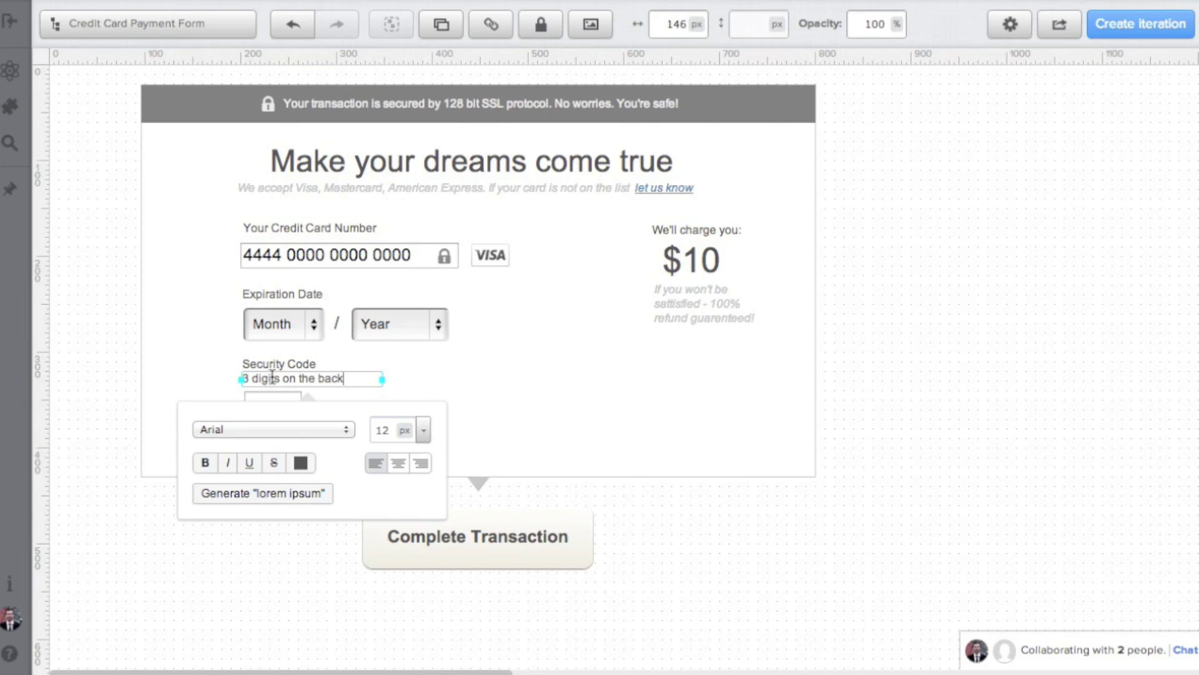
pyautogui.write('Last')
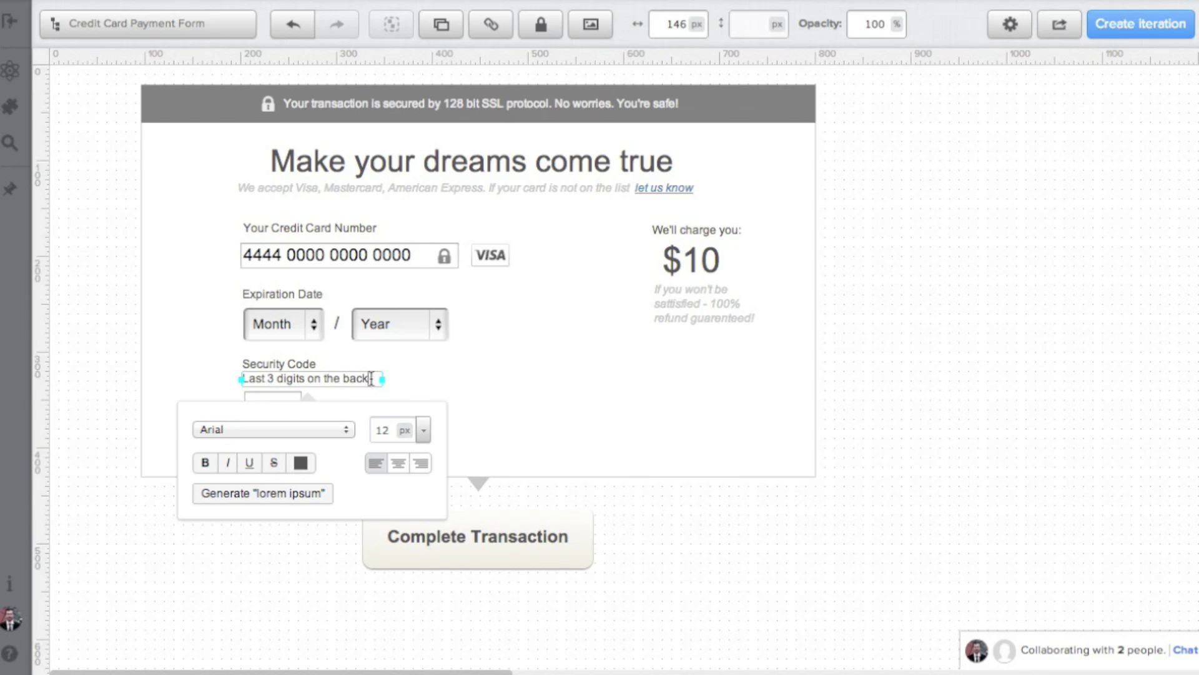
pyautogui.press('Return')
pyautogui.write('Amex: 4 on the front')
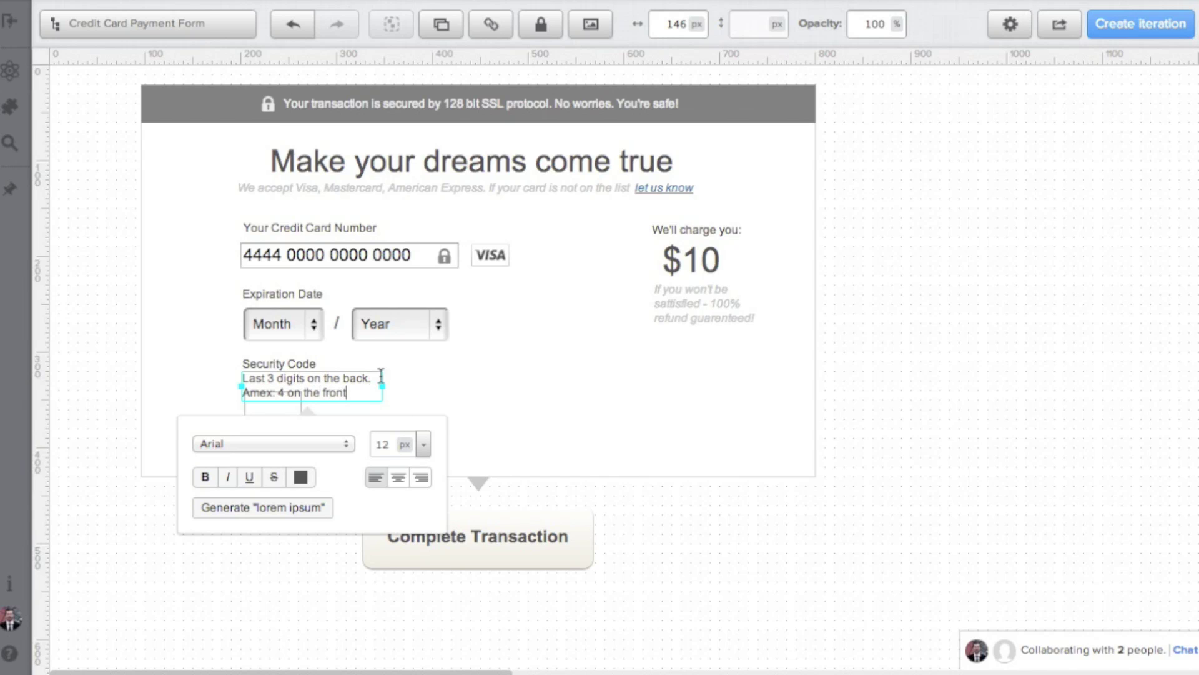
pyautogui.click(430, 392)
# - Widen the hint text box so the hint fits on one line
pyautogui.click(375, 391)
pyautogui.moveTo(382, 386); pyautogui.dragTo(491, 384)
pyautogui.doubleClick(507, 386)
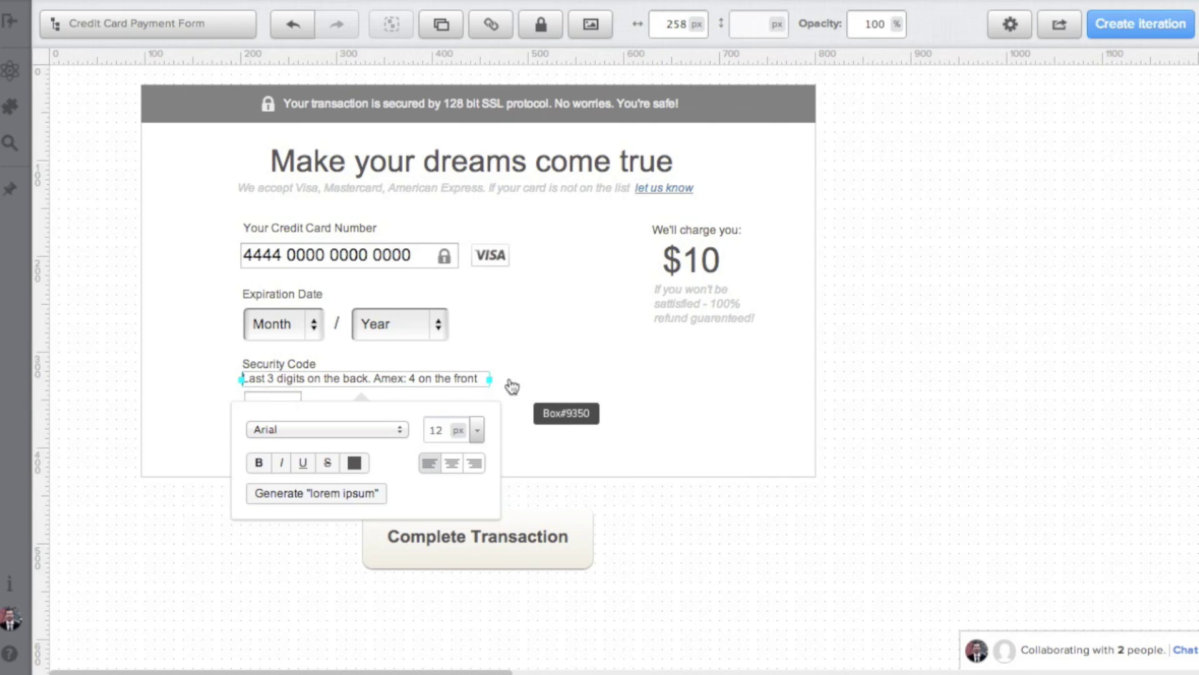
pyautogui.click(427, 380)
pyautogui.click(427, 381)
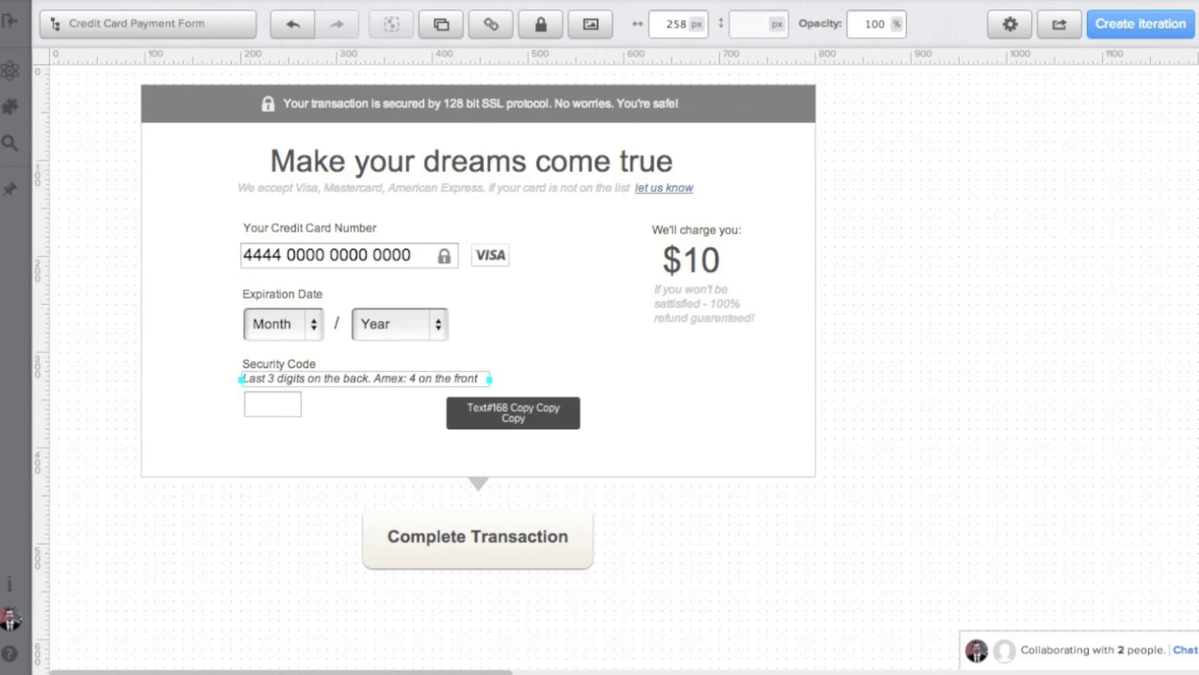
pyautogui.doubleClick(408, 384)
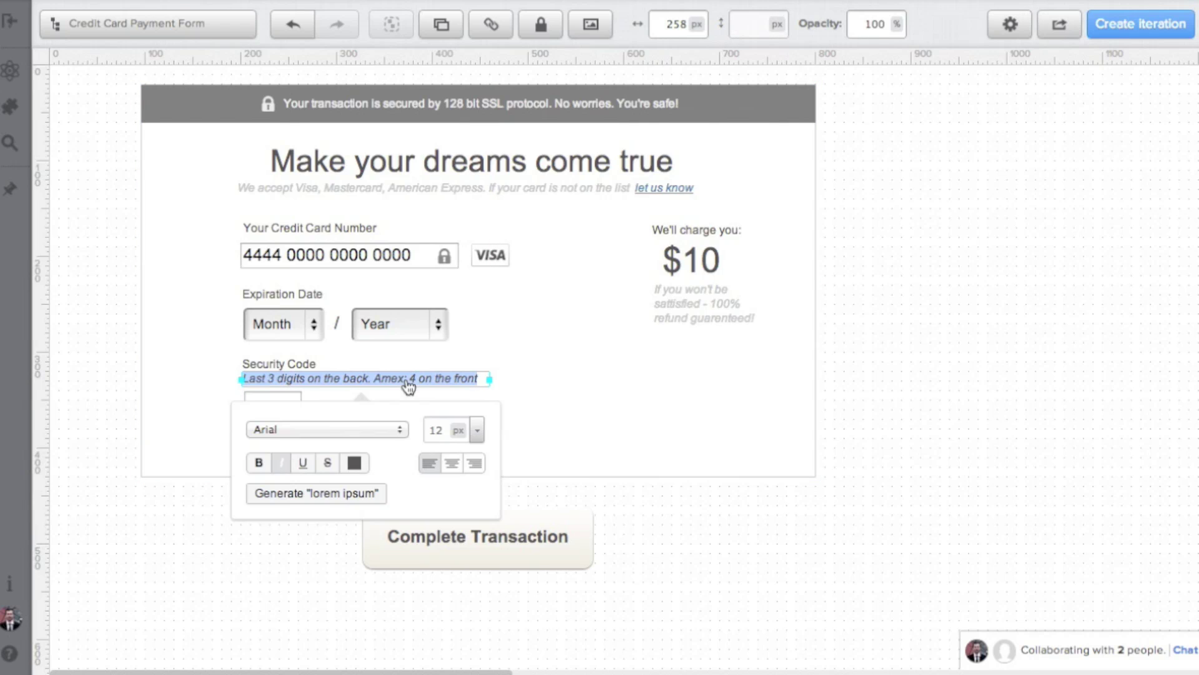
# - Style the hint text italic in light grey #c2c2c2
pyautogui.click(354, 462)
pyautogui.click(659, 486)
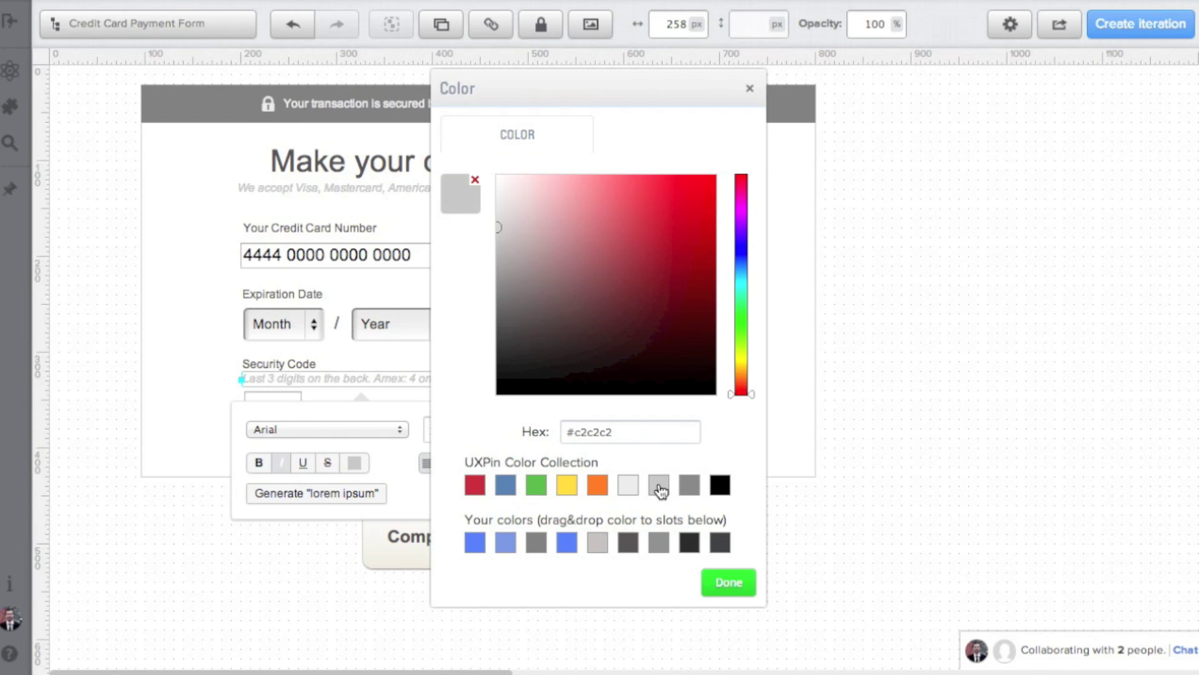
pyautogui.click(729, 580)
pyautogui.click(747, 560)
pyautogui.click(298, 409)
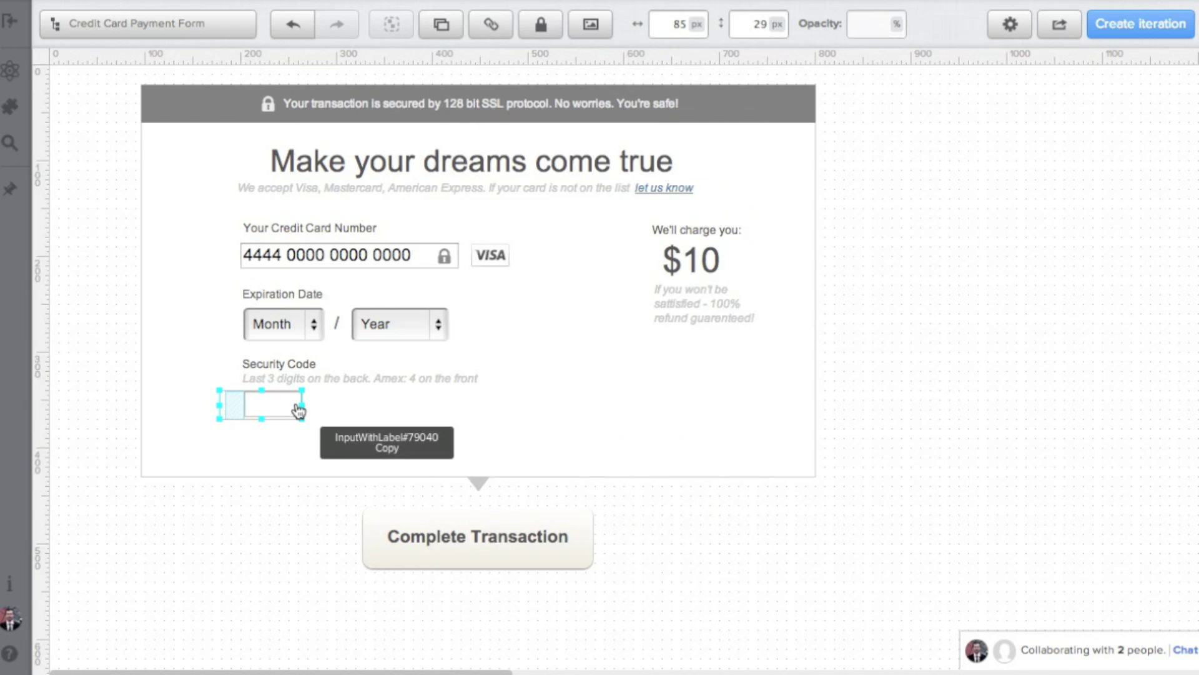
pyautogui.click(346, 388)
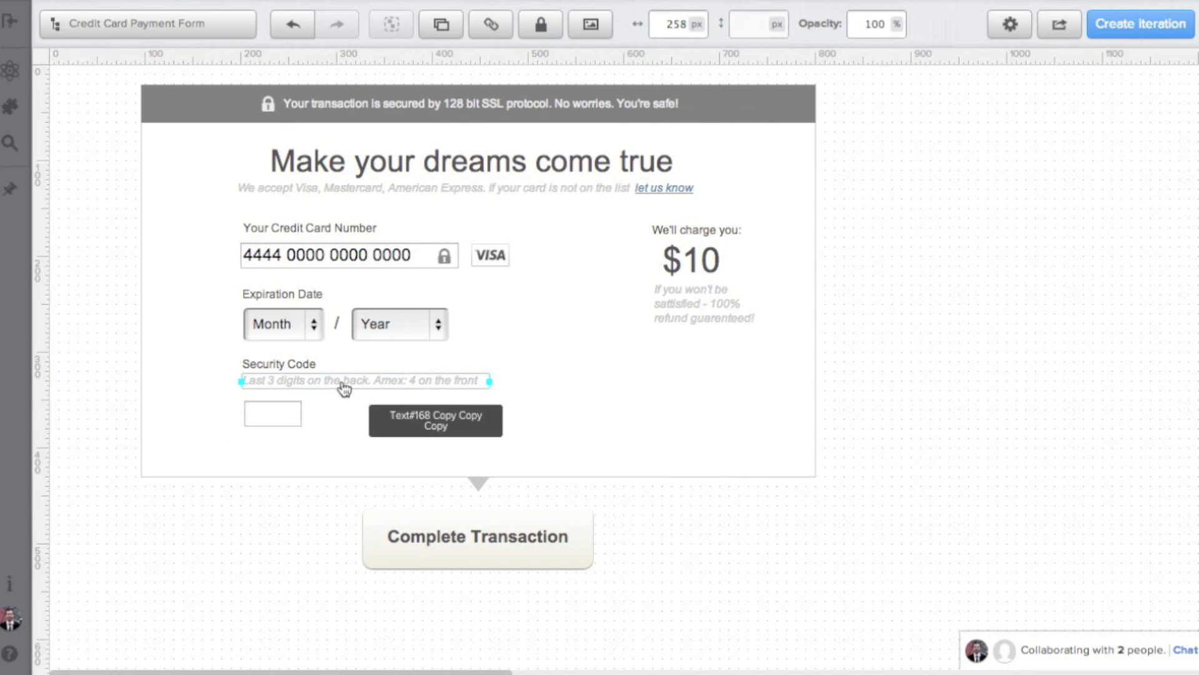
pyautogui.click(287, 419)
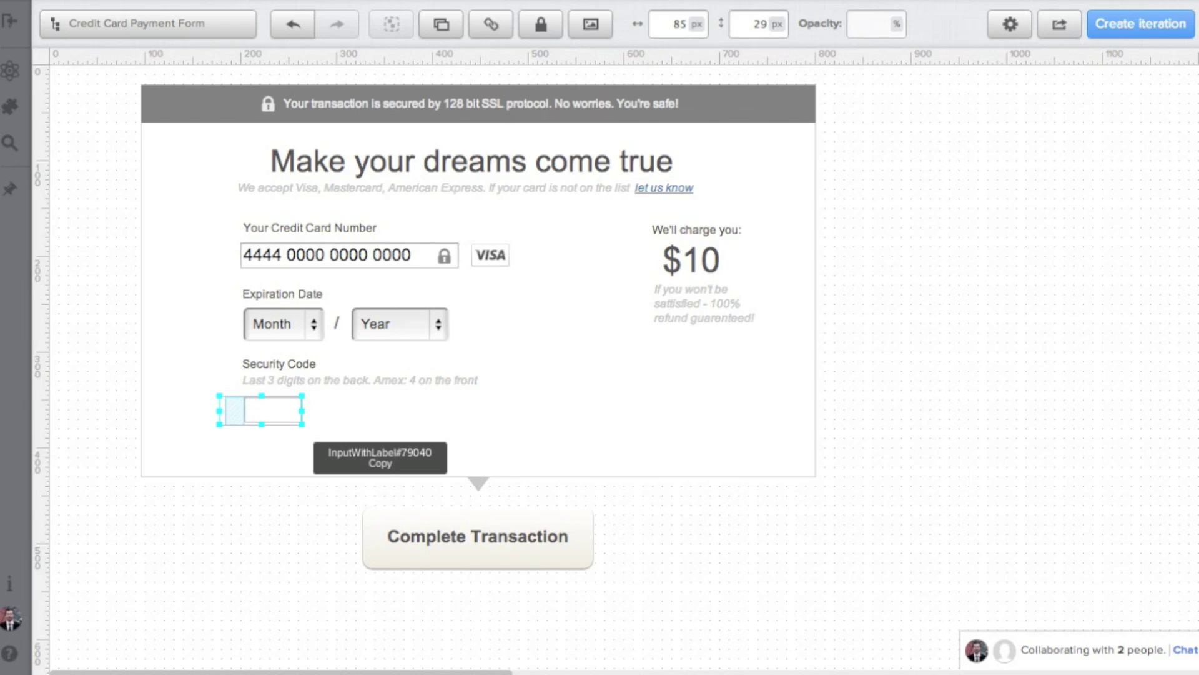
# - Insert the card-back image from the Karty folder and place it beside the Security Code input
pyautogui.click(313, 520)
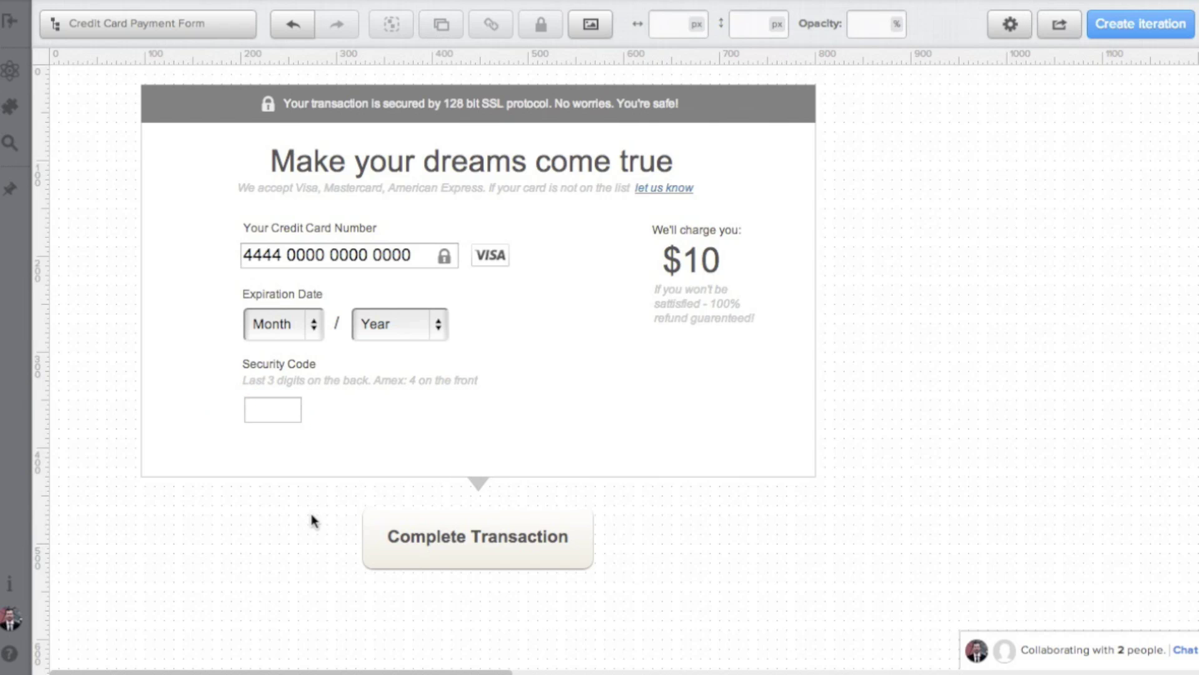
pyautogui.click(586, 27)
pyautogui.click(282, 214)
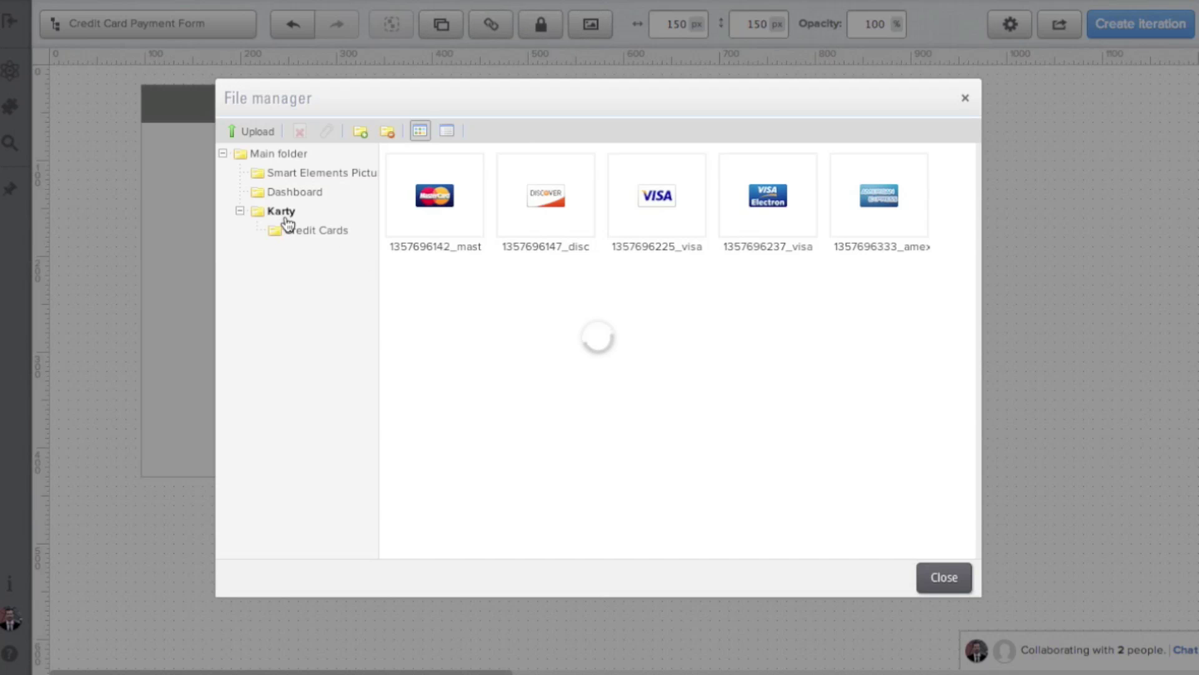
pyautogui.doubleClick(909, 311)
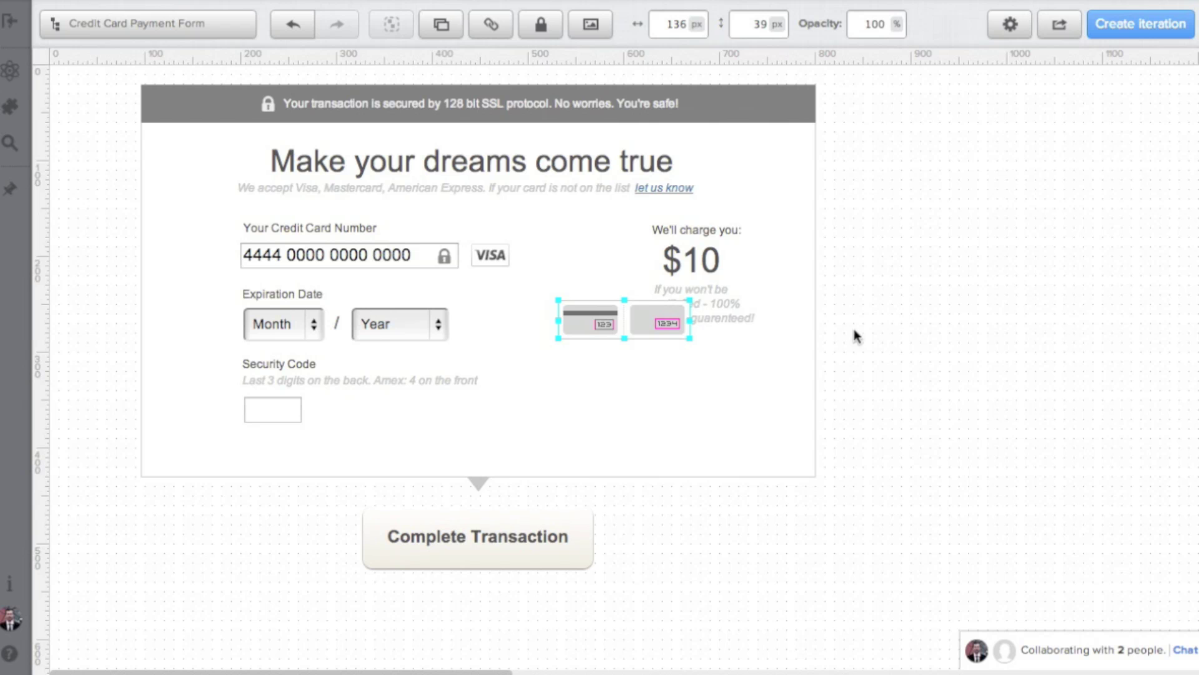
pyautogui.moveTo(606, 325); pyautogui.dragTo(357, 418)
pyautogui.click(289, 415)
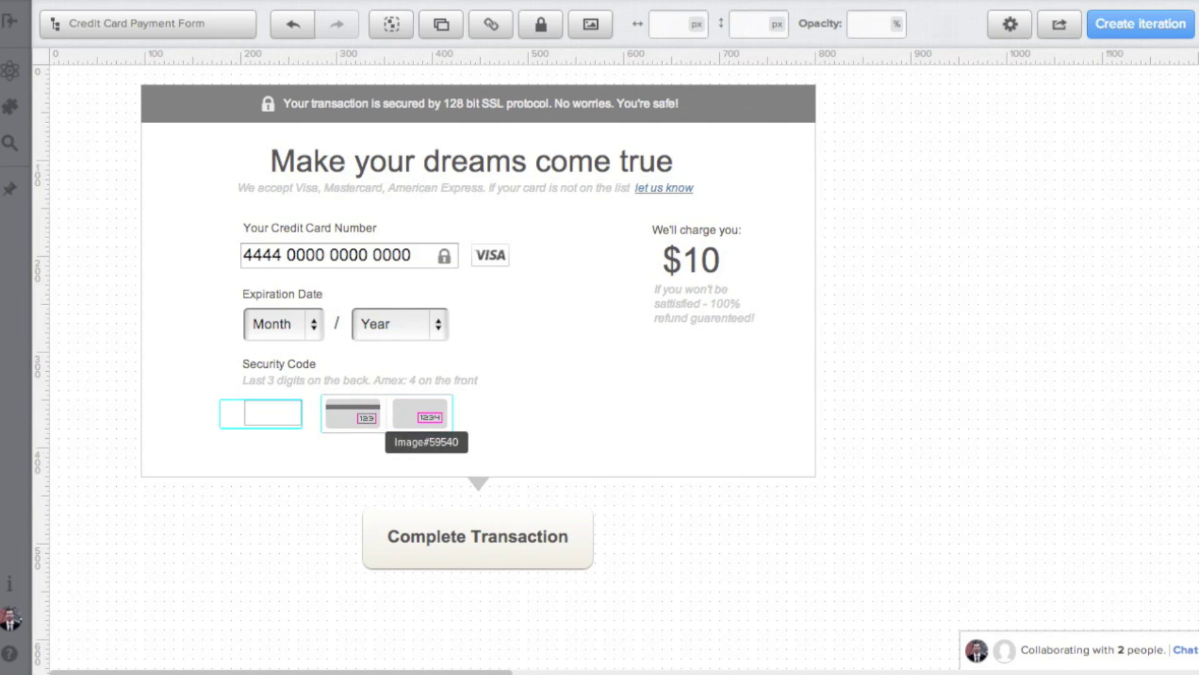
pyautogui.click(873, 452)
# - Move the 'We'll charge you:' caption, $10 price and refund note down about 8 px
pyautogui.click(700, 253)
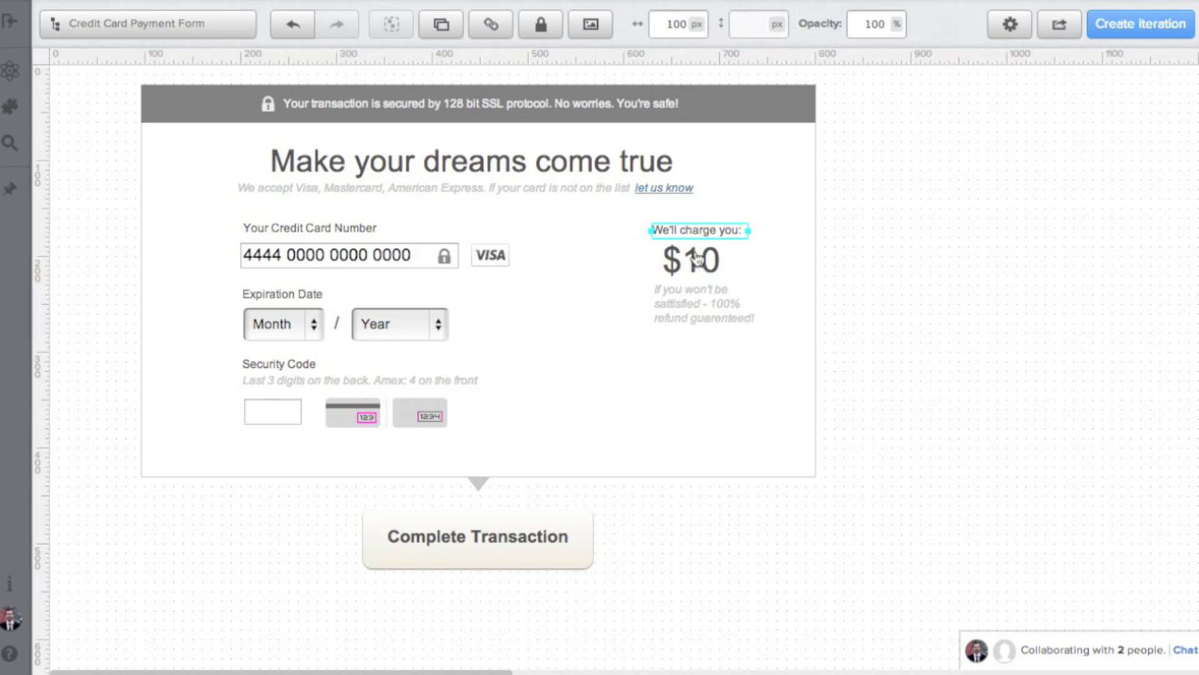
pyautogui.keyDown('shift'); pyautogui.click(697, 313); pyautogui.keyUp('shift')
pyautogui.moveTo(696, 312); pyautogui.dragTo(696, 317)
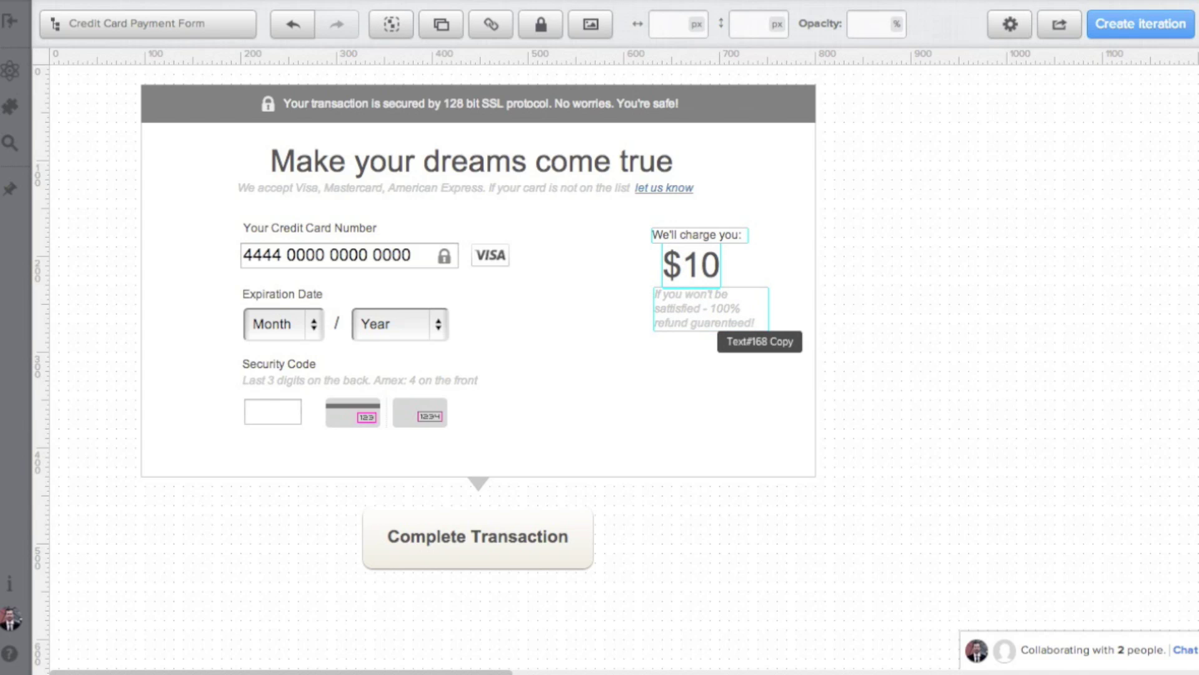
pyautogui.click(725, 579)
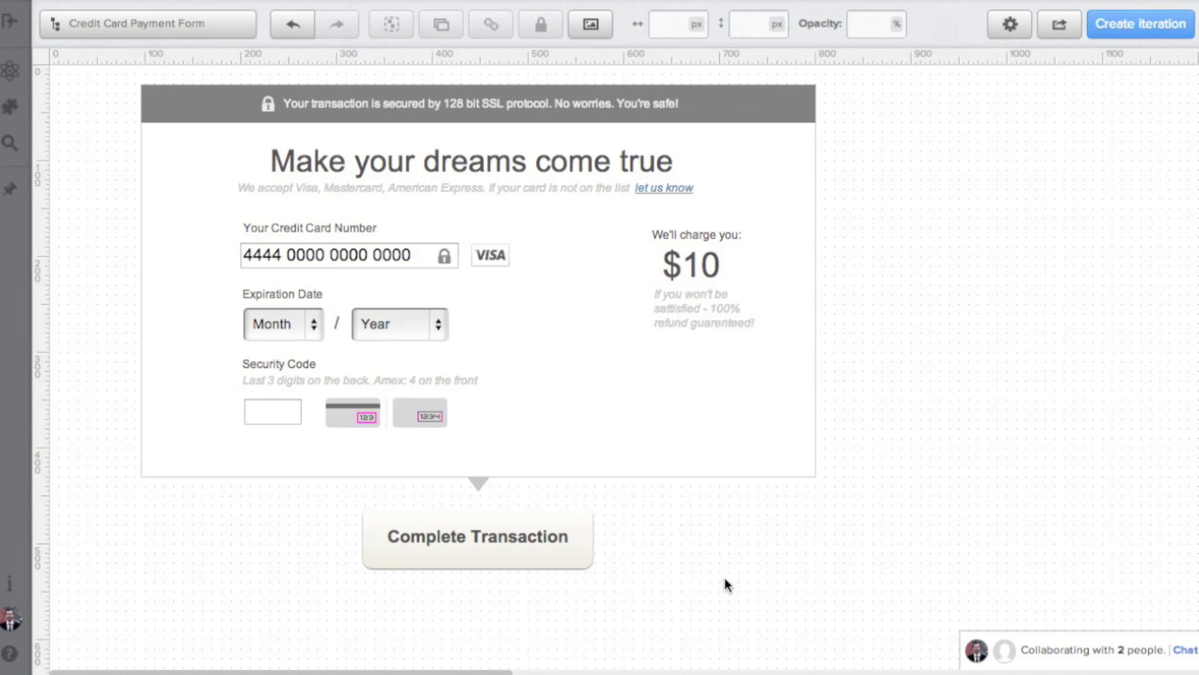